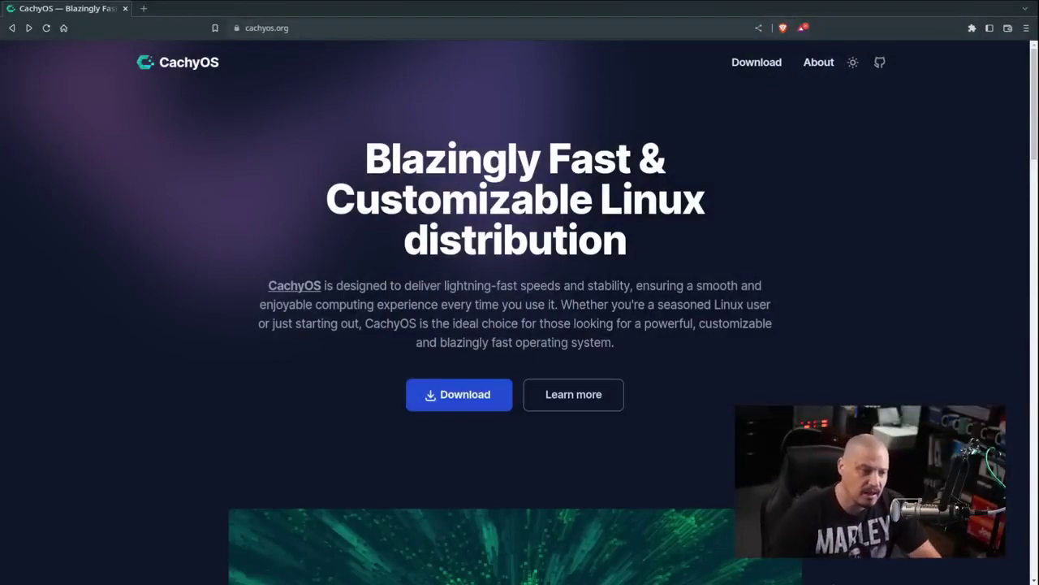
Read the CachyOS homepage, highlighting the 'Fast' heading and the linux-cachyos kernel sentence
{"action": "scroll", "coordinate": [519, 325], "scroll_direction": "down", "scroll_amount": 5}
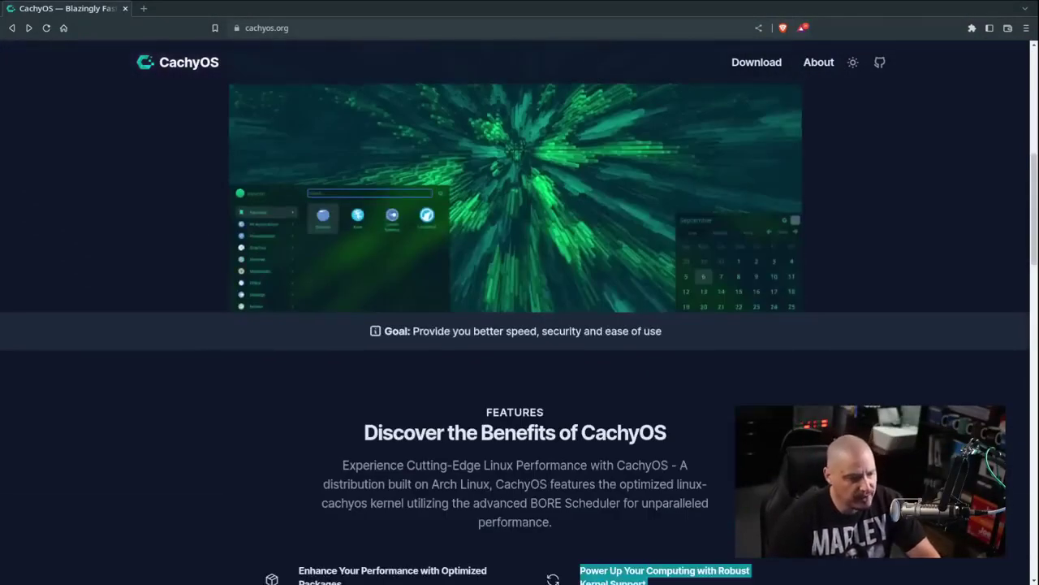
{"action": "scroll", "coordinate": [520, 325], "scroll_direction": "up", "scroll_amount": 5}
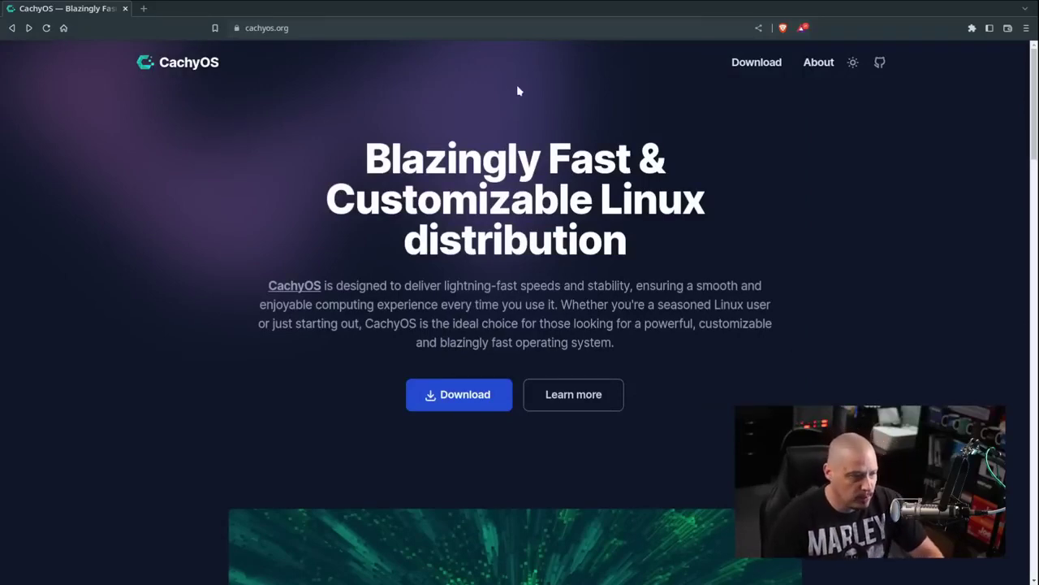
{"action": "double_click", "coordinate": [585, 159]}
{"action": "left_click", "coordinate": [739, 245]}
{"action": "scroll", "coordinate": [888, 350], "scroll_direction": "down", "scroll_amount": 3}
{"action": "scroll", "coordinate": [888, 349], "scroll_direction": "down", "scroll_amount": 6}
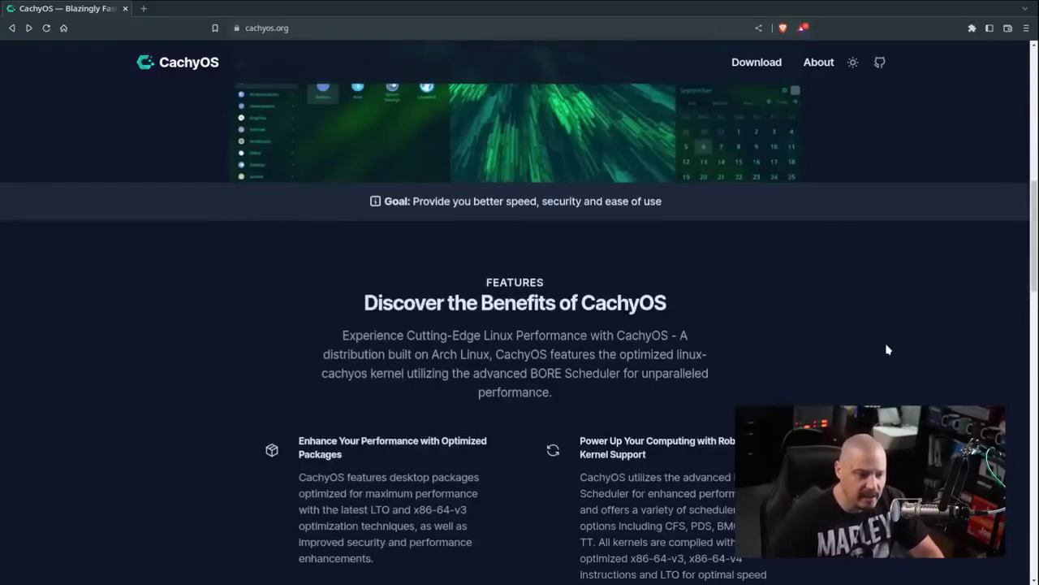
{"action": "scroll", "coordinate": [888, 349], "scroll_direction": "up", "scroll_amount": 3}
{"action": "scroll", "coordinate": [899, 396], "scroll_direction": "down", "scroll_amount": 2}
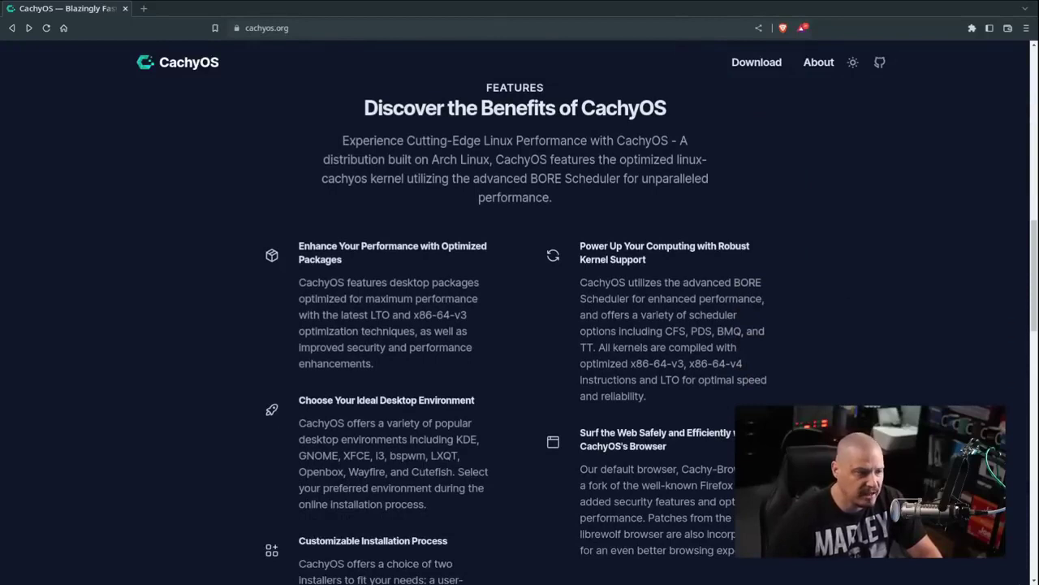
{"action": "left_click_drag", "start_coordinate": [495, 159], "coordinate": [773, 258]}
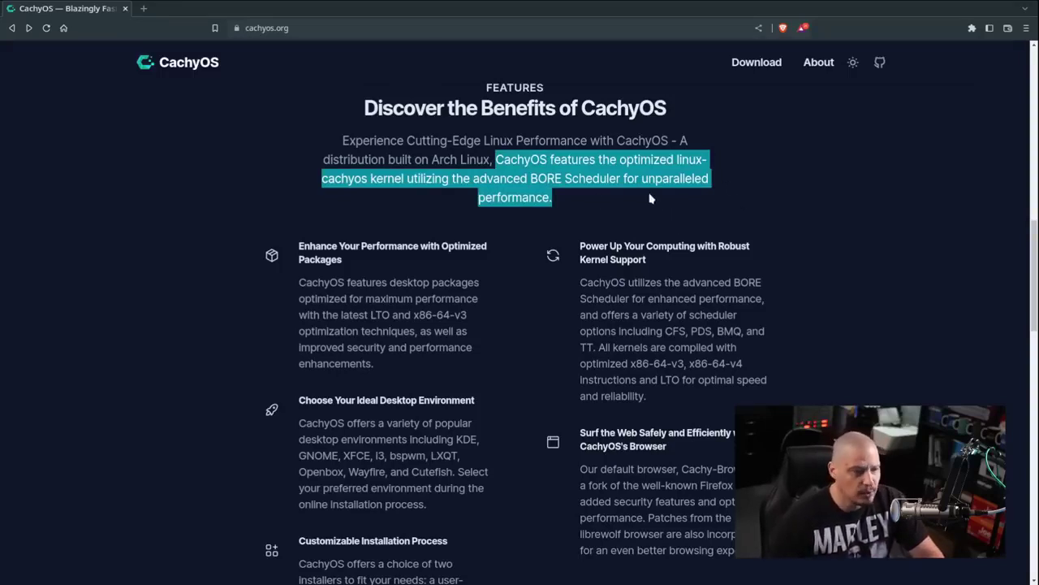
{"action": "left_click", "coordinate": [584, 203]}
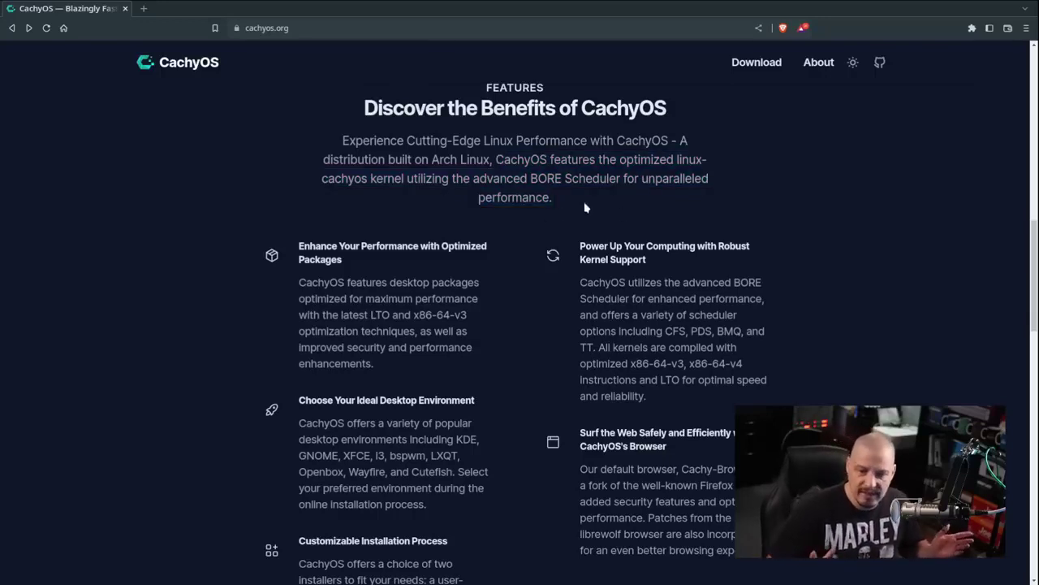
Highlight the Cachy-Browser feature text and the installation process paragraph on the homepage
{"action": "scroll", "coordinate": [754, 335], "scroll_direction": "down", "scroll_amount": 2}
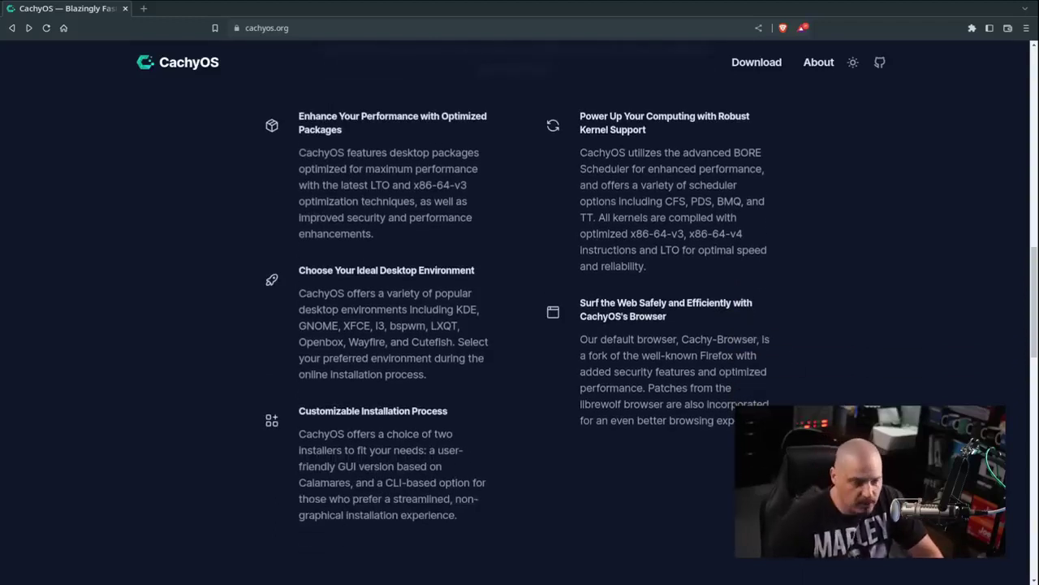
{"action": "left_click_drag", "start_coordinate": [803, 421], "coordinate": [579, 302]}
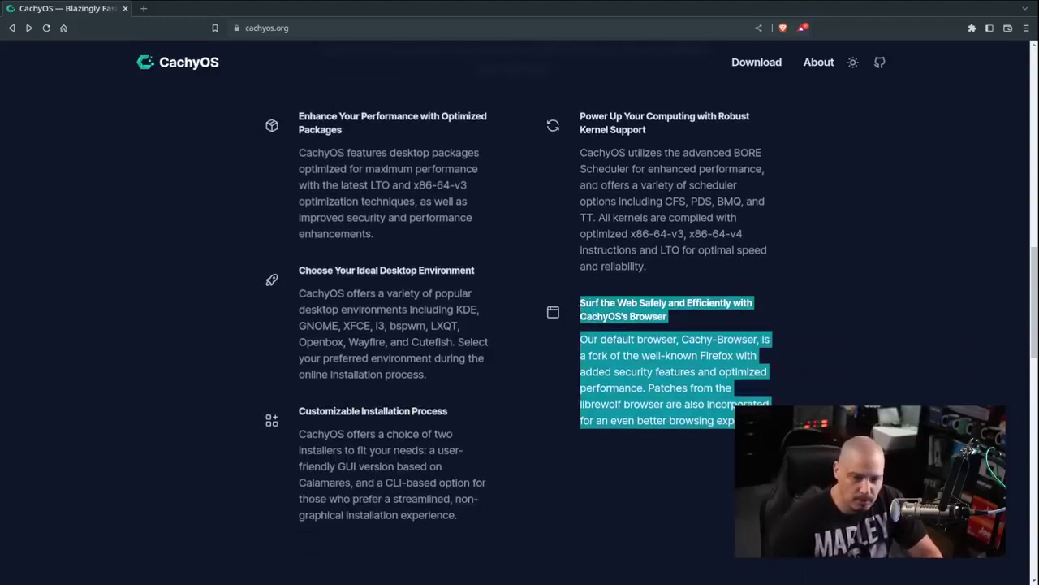
{"action": "scroll", "coordinate": [742, 376], "scroll_direction": "down", "scroll_amount": 2}
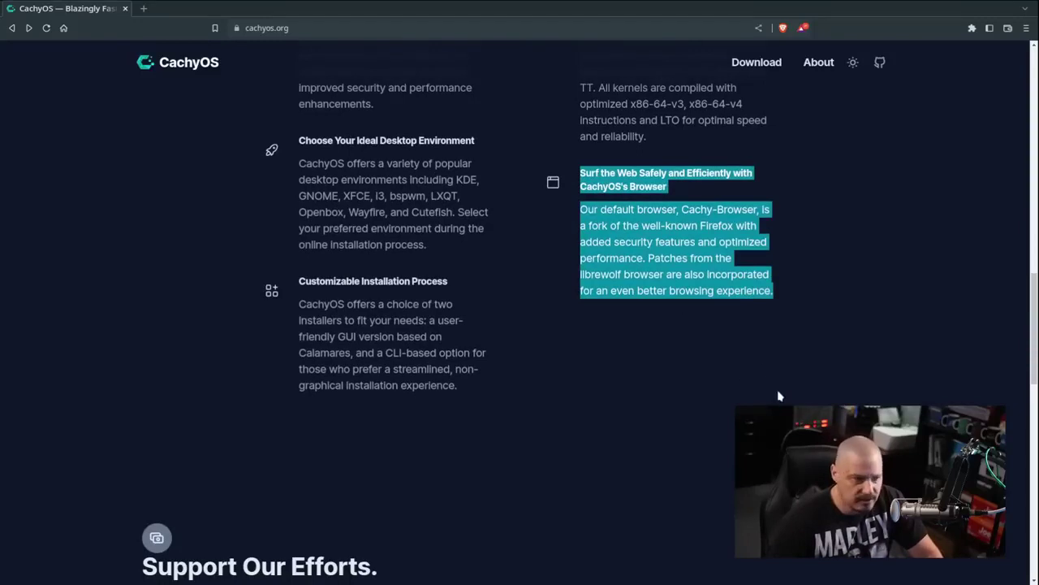
{"action": "left_click", "coordinate": [702, 320]}
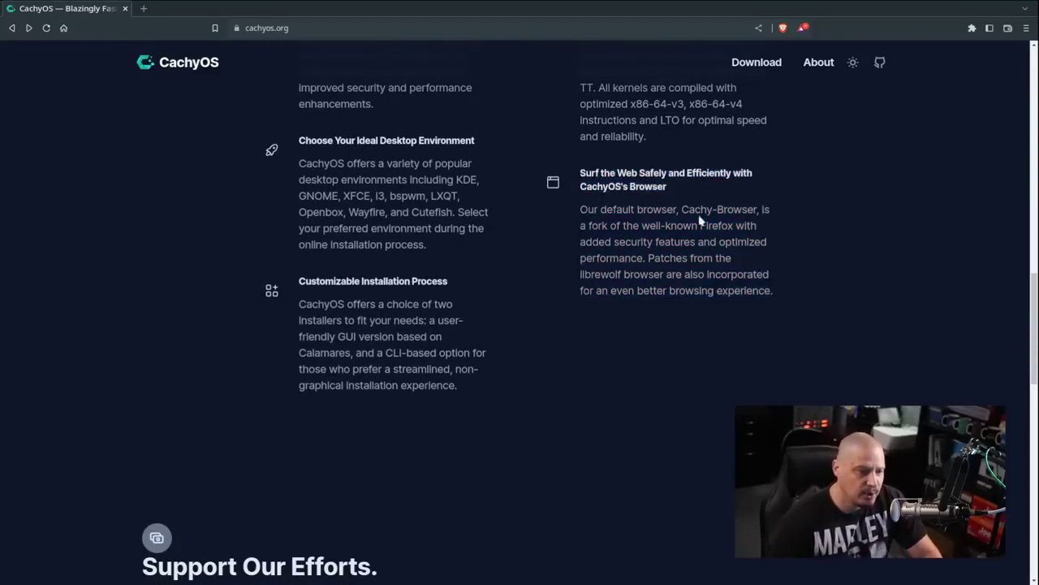
{"action": "left_click_drag", "start_coordinate": [678, 209], "coordinate": [762, 209]}
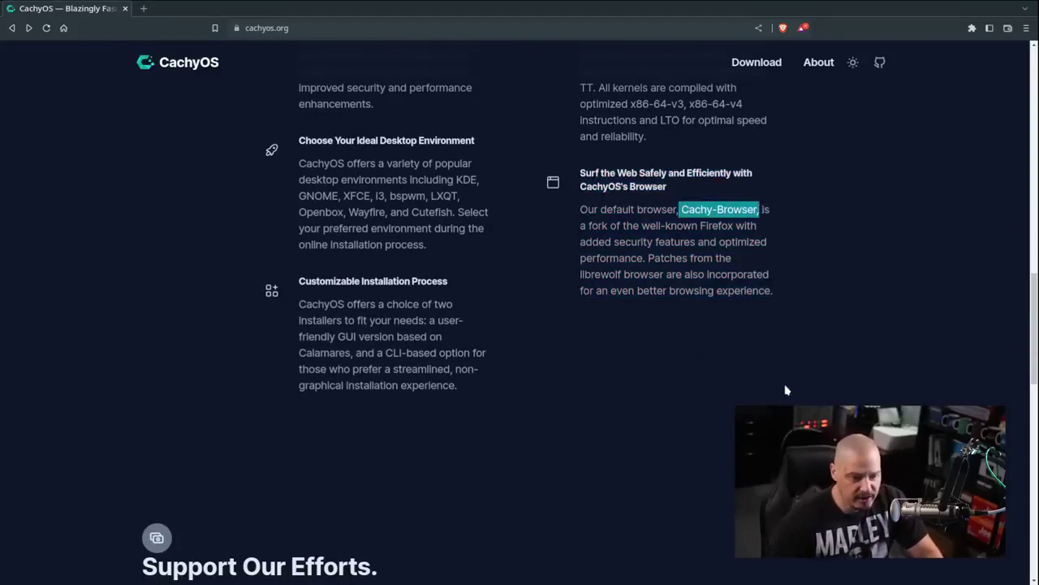
{"action": "left_click", "coordinate": [787, 332]}
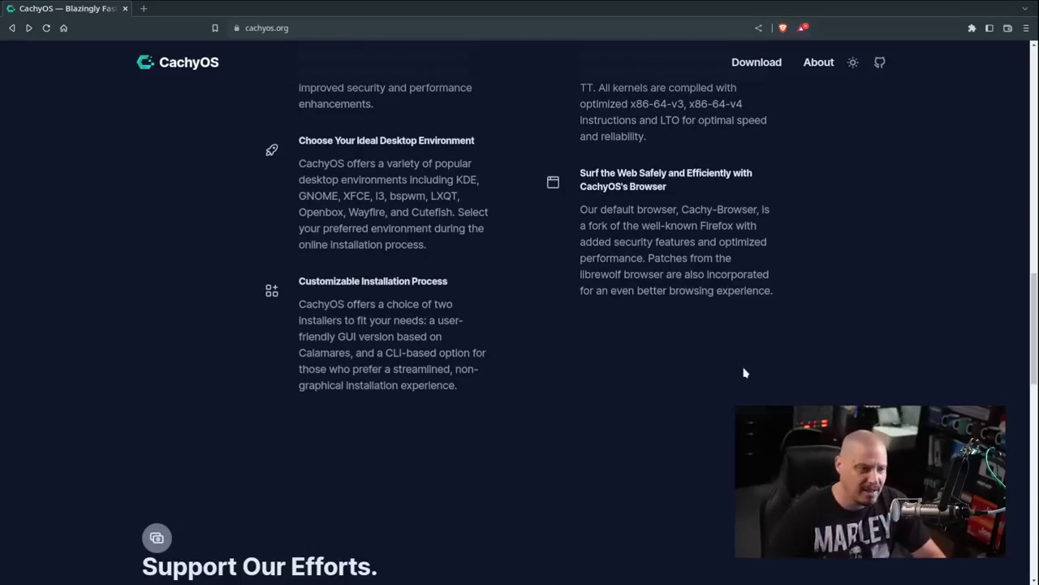
{"action": "left_click_drag", "start_coordinate": [487, 389], "coordinate": [299, 276]}
{"action": "left_click", "coordinate": [580, 427]}
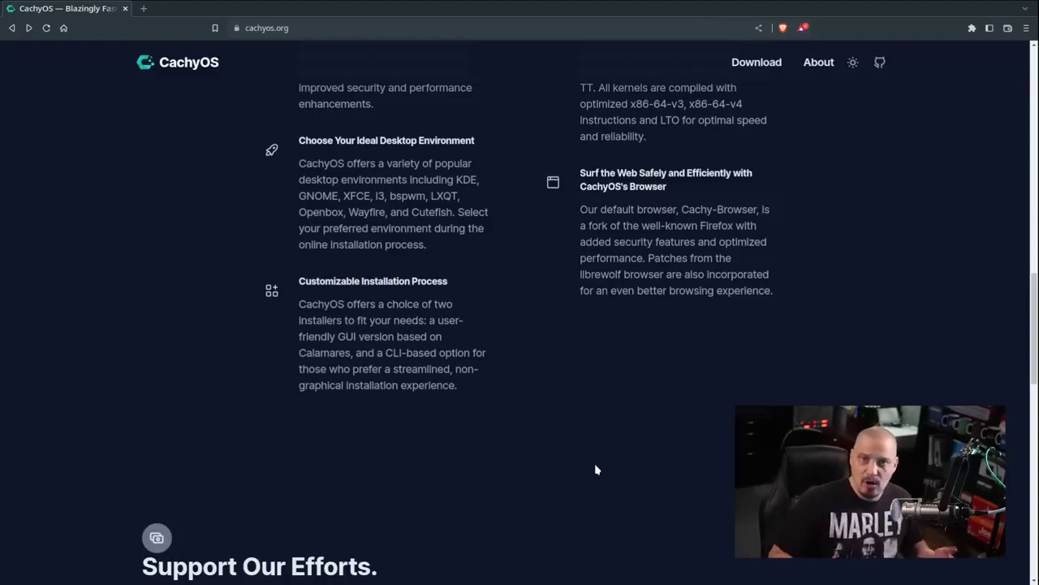
Go to the Download page and browse the KDE Plasma and other desktop editions
{"action": "key", "text": "Home"}
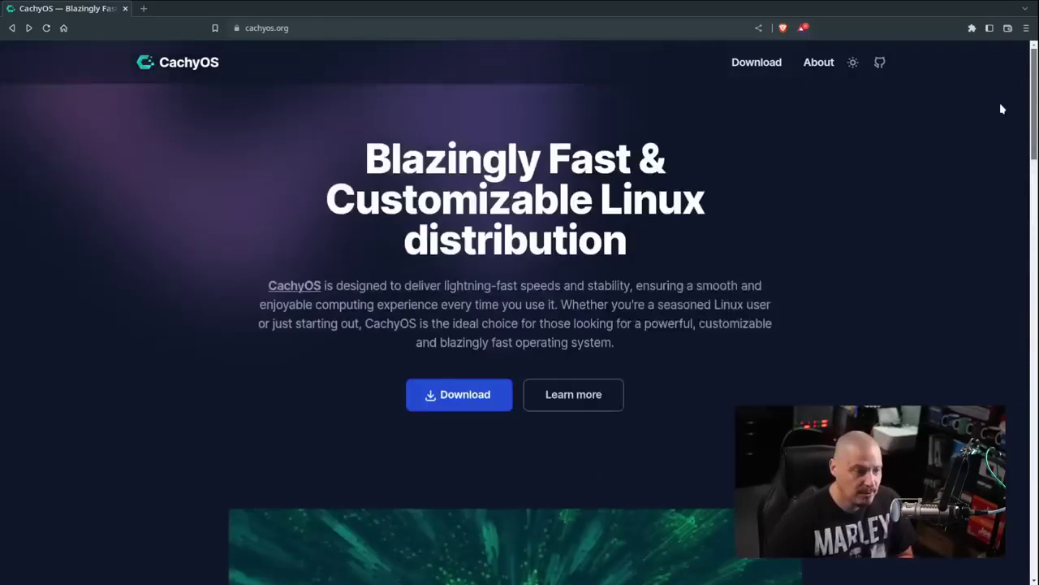
{"action": "left_click", "coordinate": [756, 63]}
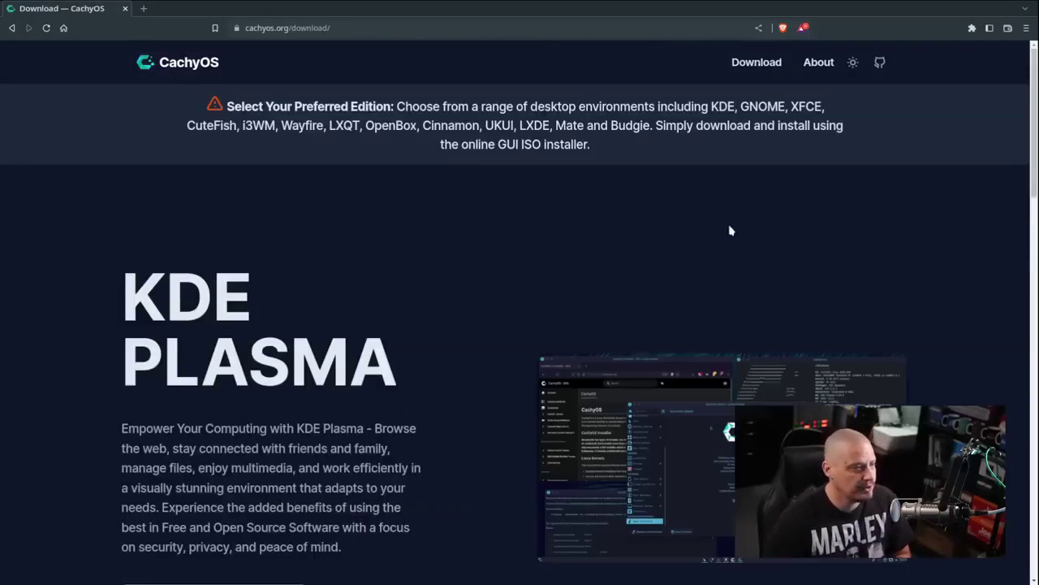
{"action": "scroll", "coordinate": [747, 218], "scroll_direction": "down", "scroll_amount": 3}
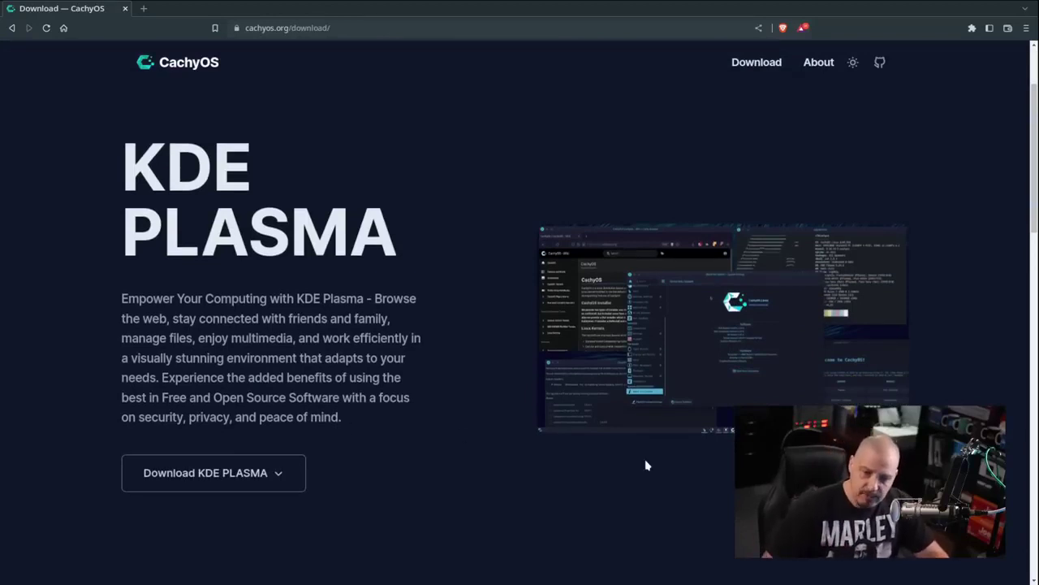
{"action": "scroll", "coordinate": [630, 490], "scroll_direction": "down", "scroll_amount": 5}
{"action": "scroll", "coordinate": [627, 493], "scroll_direction": "down", "scroll_amount": 3}
{"action": "scroll", "coordinate": [662, 375], "scroll_direction": "down", "scroll_amount": 5}
{"action": "scroll", "coordinate": [661, 375], "scroll_direction": "down", "scroll_amount": 2}
{"action": "scroll", "coordinate": [613, 284], "scroll_direction": "up", "scroll_amount": 15}
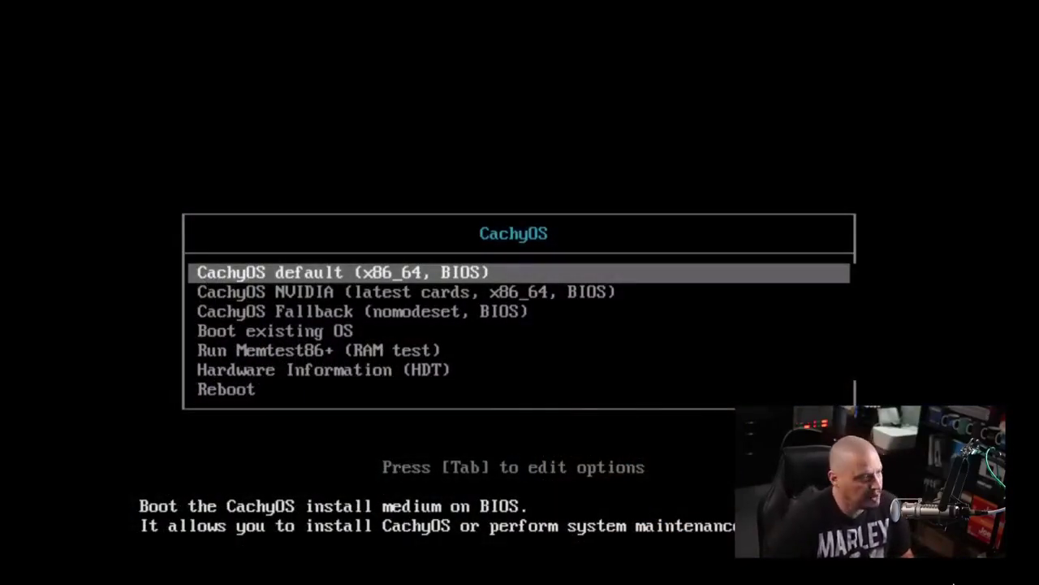
Boot the 'CachyOS default (x86_64, BIOS)' entry into the live desktop
{"action": "key", "text": "Return"}
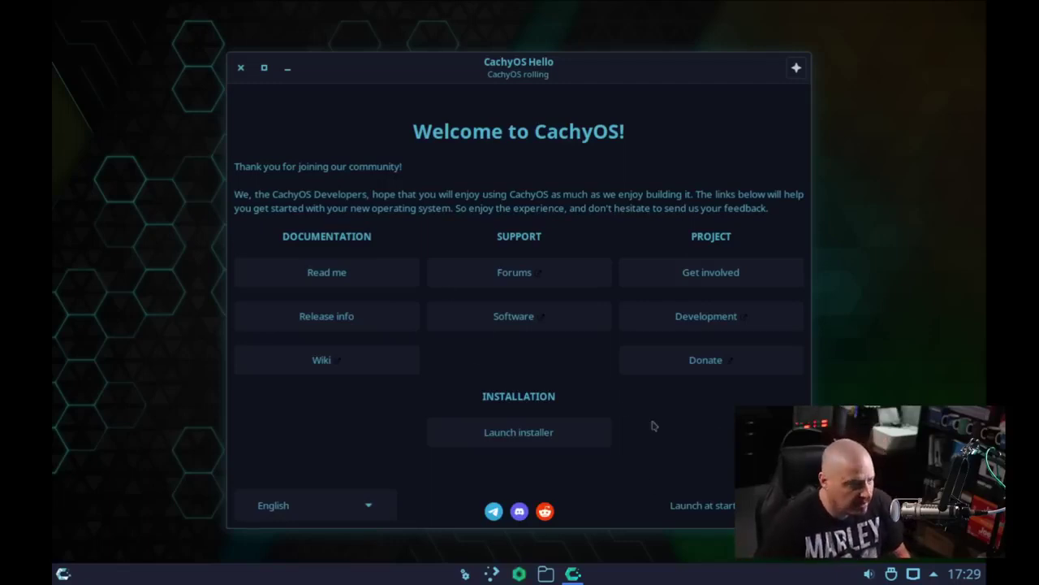
Launch the installer from CachyOS Hello and pick the Online install type
{"action": "left_click", "coordinate": [526, 437]}
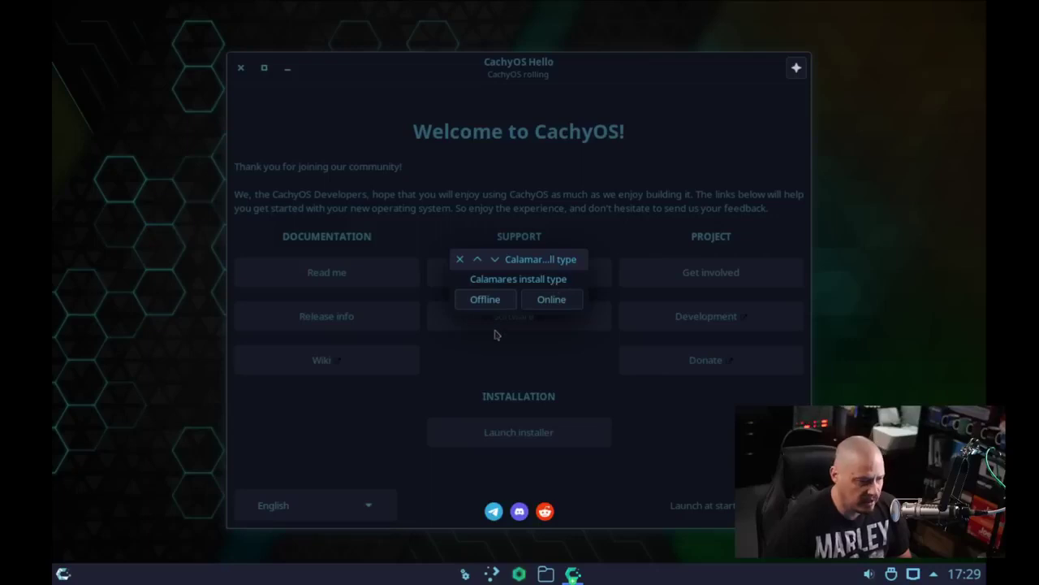
{"action": "left_click", "coordinate": [539, 307]}
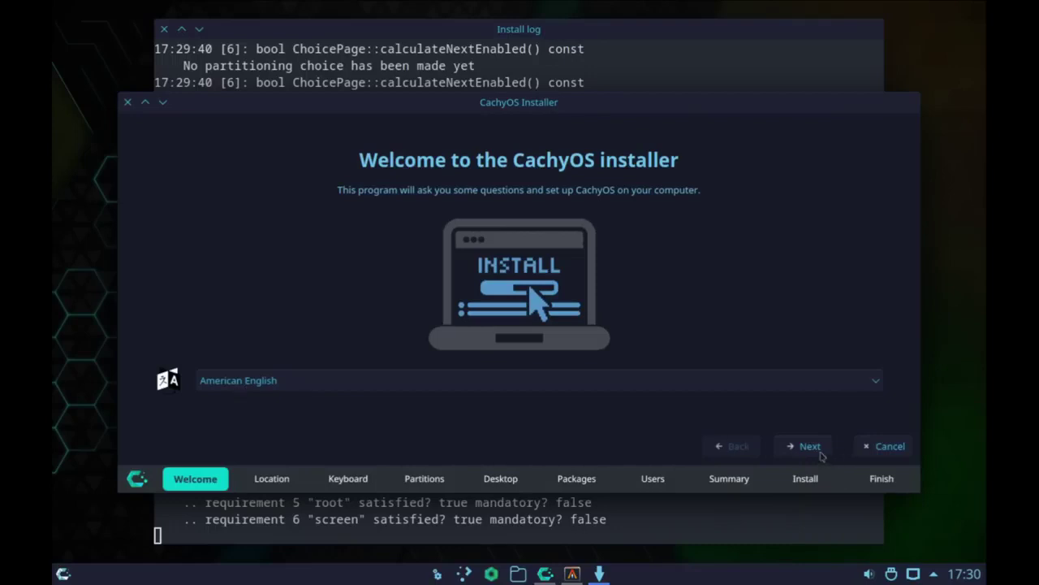
Accept American English, America/Chicago and English (US) keyboard defaults through to Partitions
{"action": "left_click", "coordinate": [821, 452]}
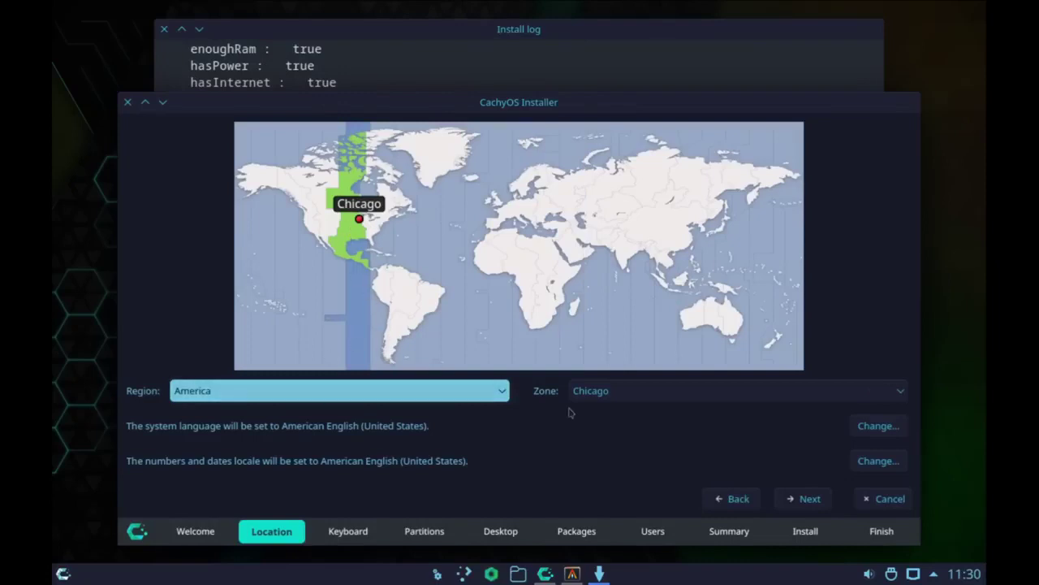
{"action": "left_click", "coordinate": [808, 500]}
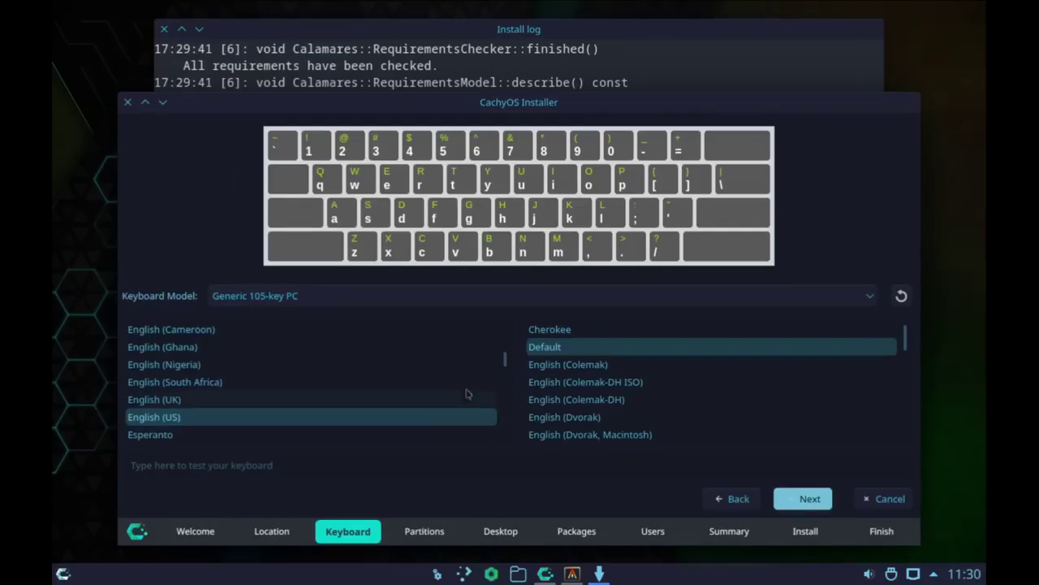
{"action": "left_click", "coordinate": [809, 501]}
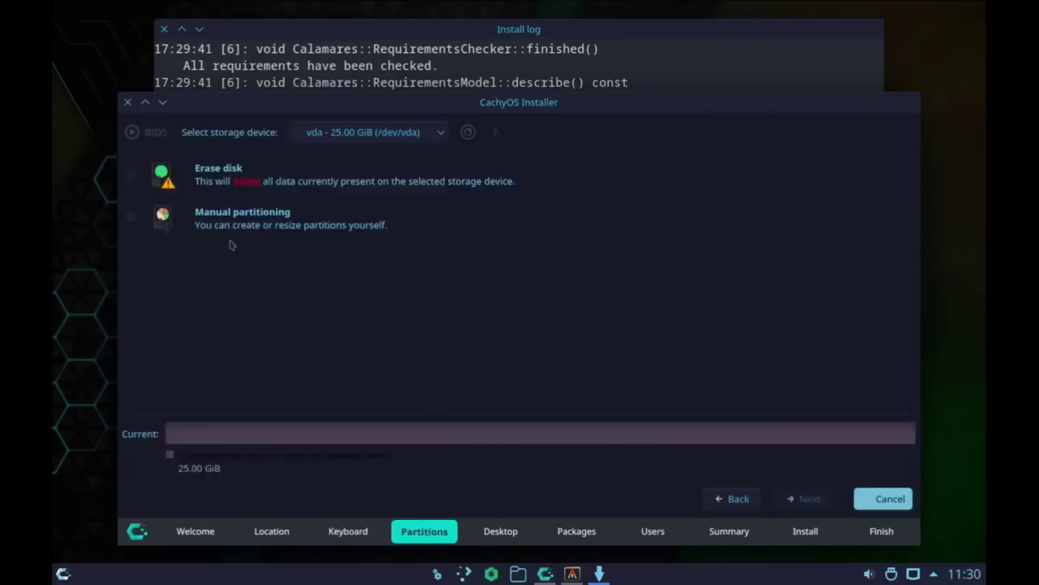
Choose Erase disk for vda with xfs as the filesystem and continue to Desktop
{"action": "left_click", "coordinate": [129, 173]}
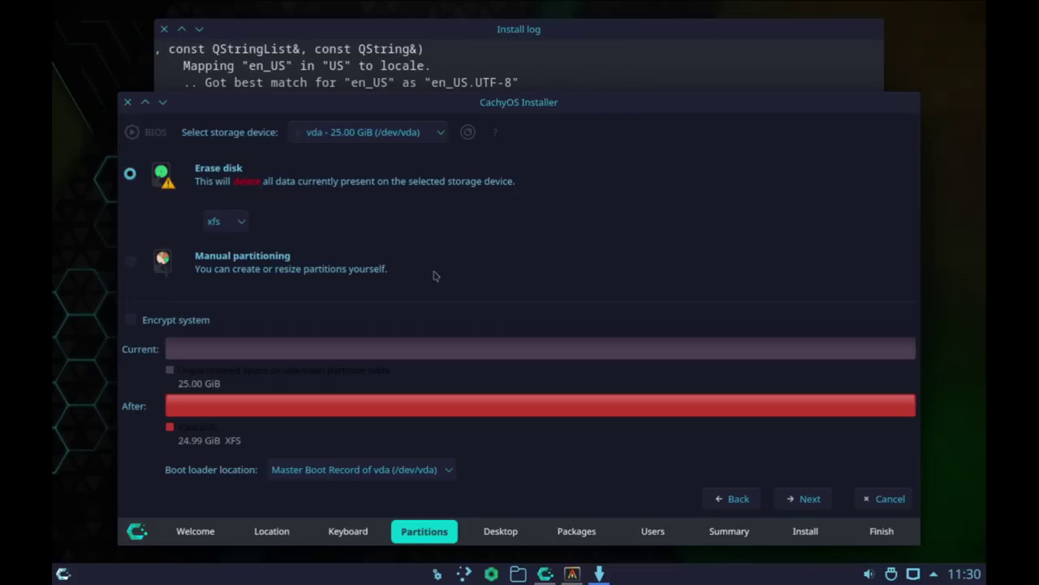
{"action": "left_click", "coordinate": [136, 266]}
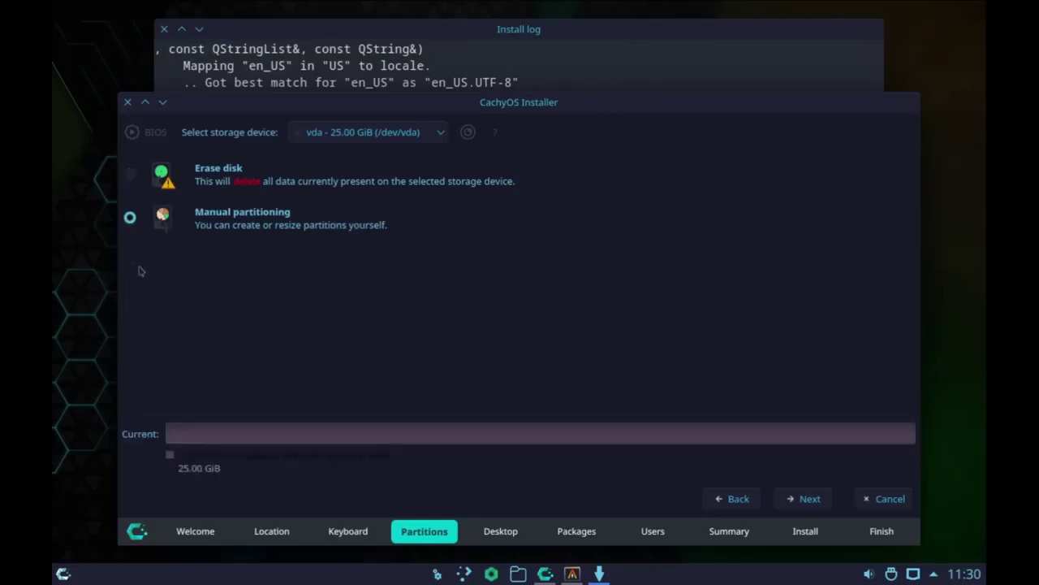
{"action": "left_click", "coordinate": [134, 177]}
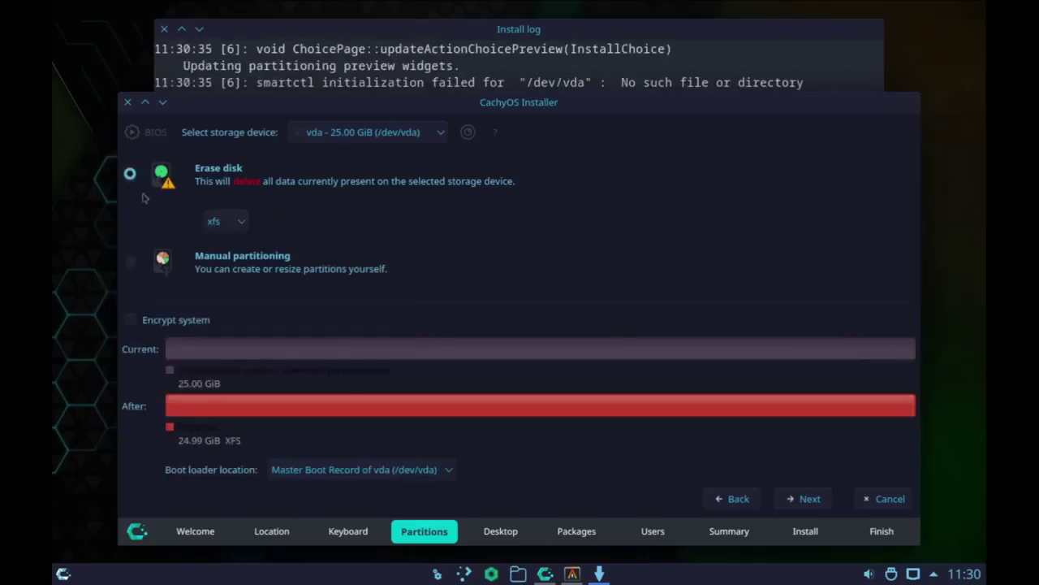
{"action": "left_click", "coordinate": [241, 225]}
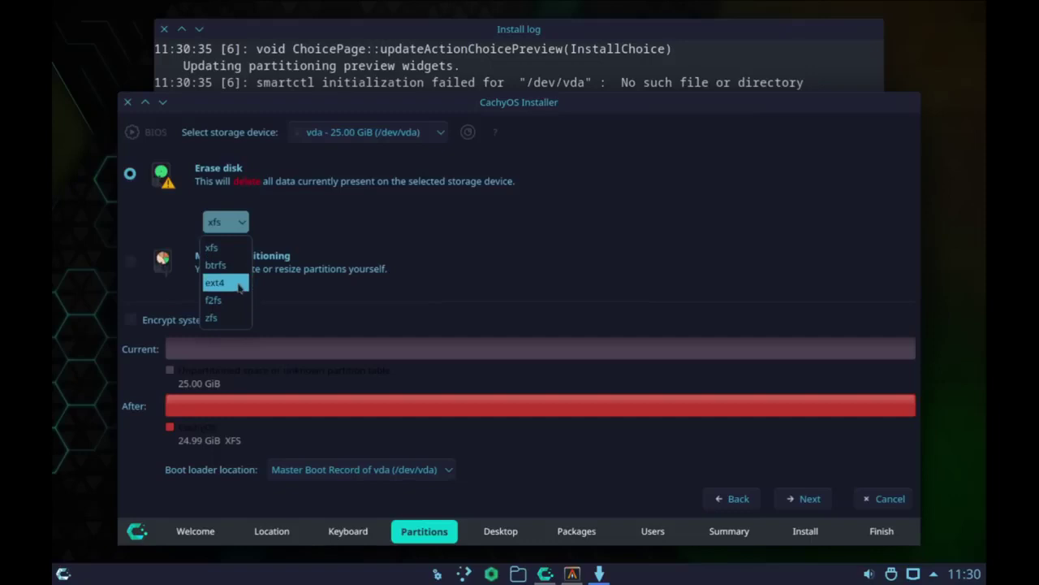
{"action": "left_click", "coordinate": [215, 246]}
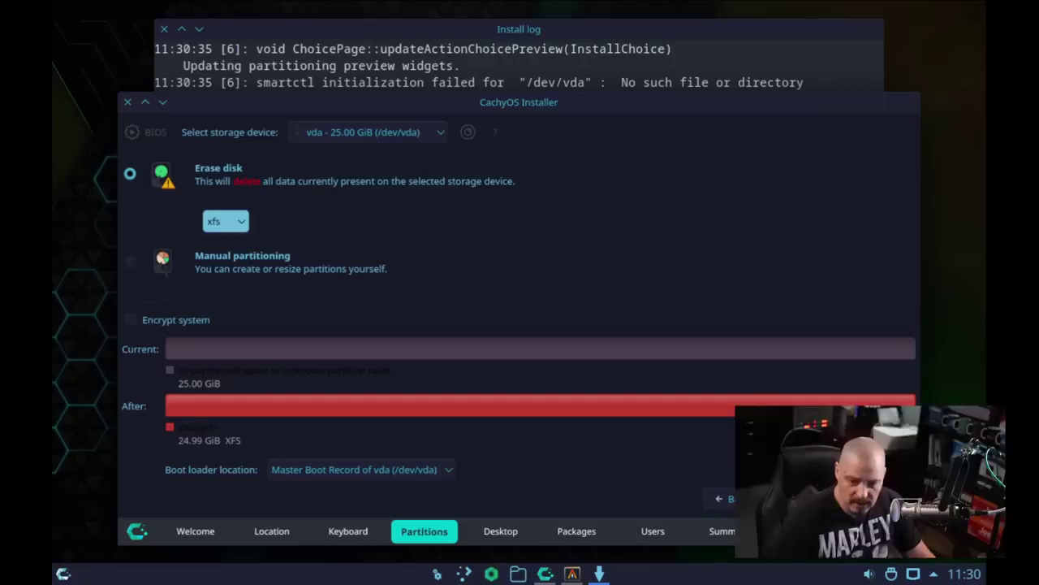
{"action": "key", "text": "alt+n"}
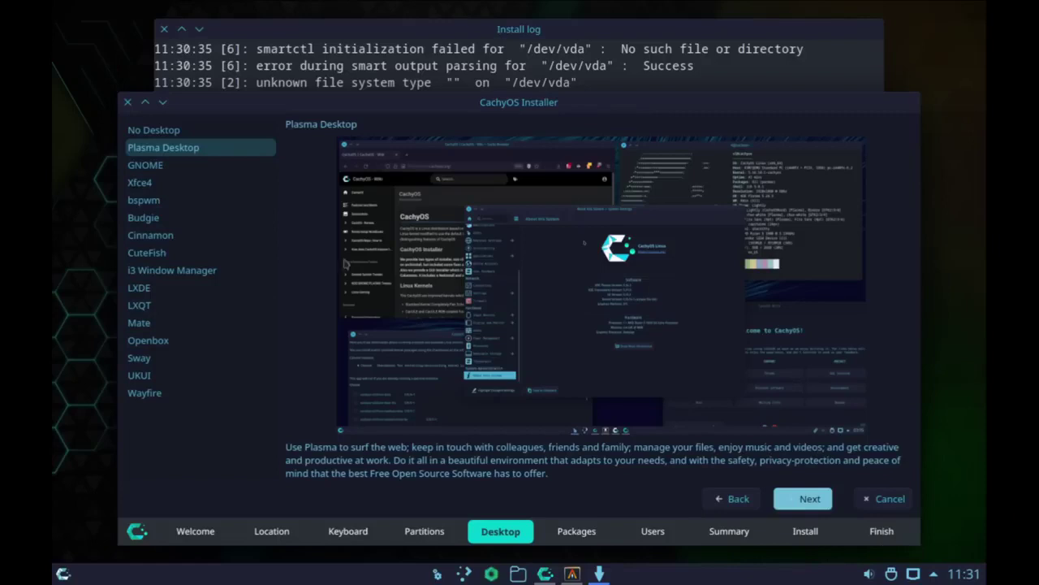
Confirm Plasma Desktop and continue to the Additional packages page
{"action": "left_click", "coordinate": [209, 153]}
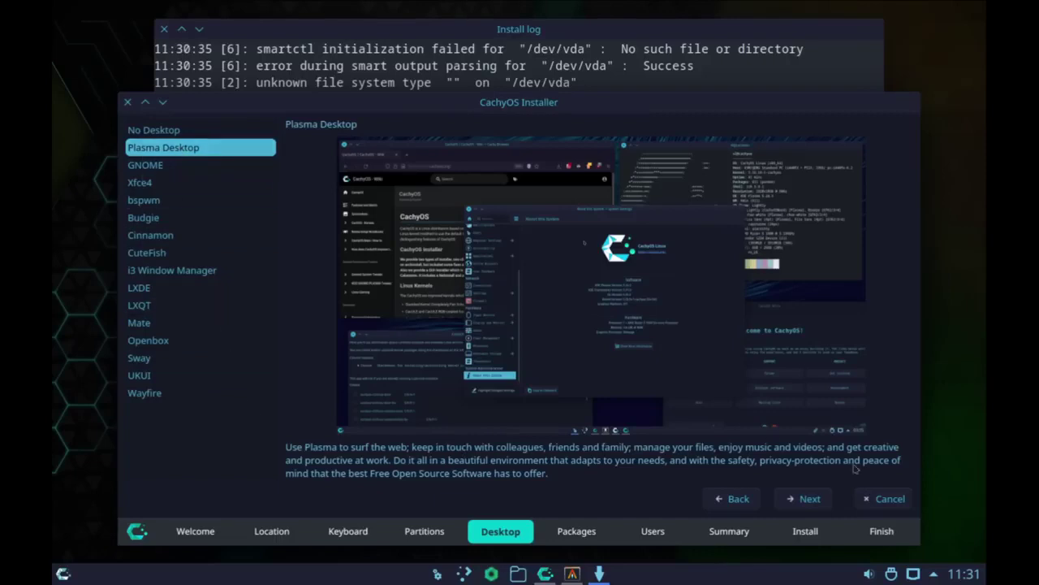
{"action": "left_click", "coordinate": [809, 499]}
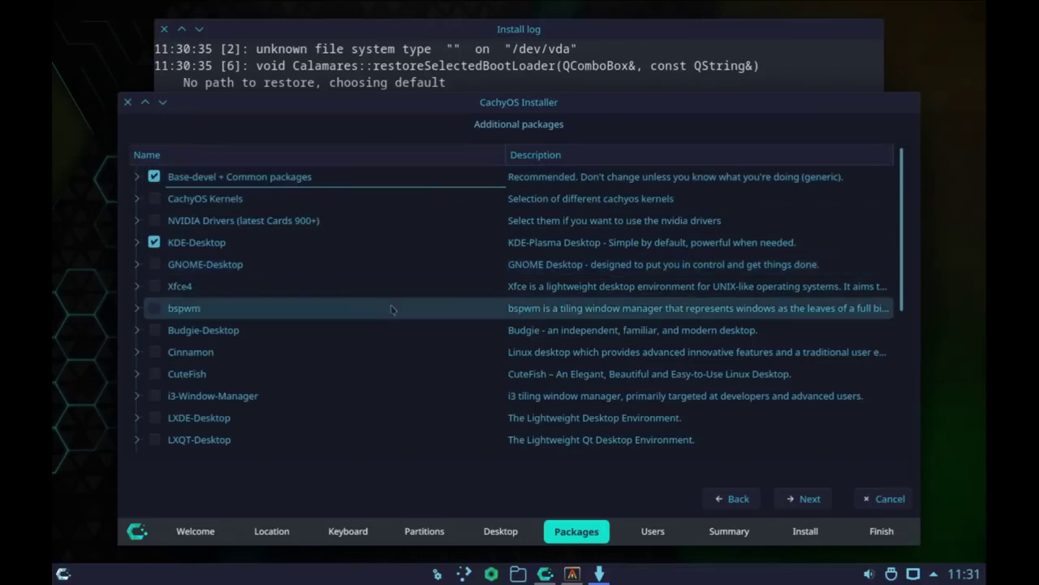
{"action": "left_click", "coordinate": [153, 199]}
{"action": "left_click", "coordinate": [153, 199]}
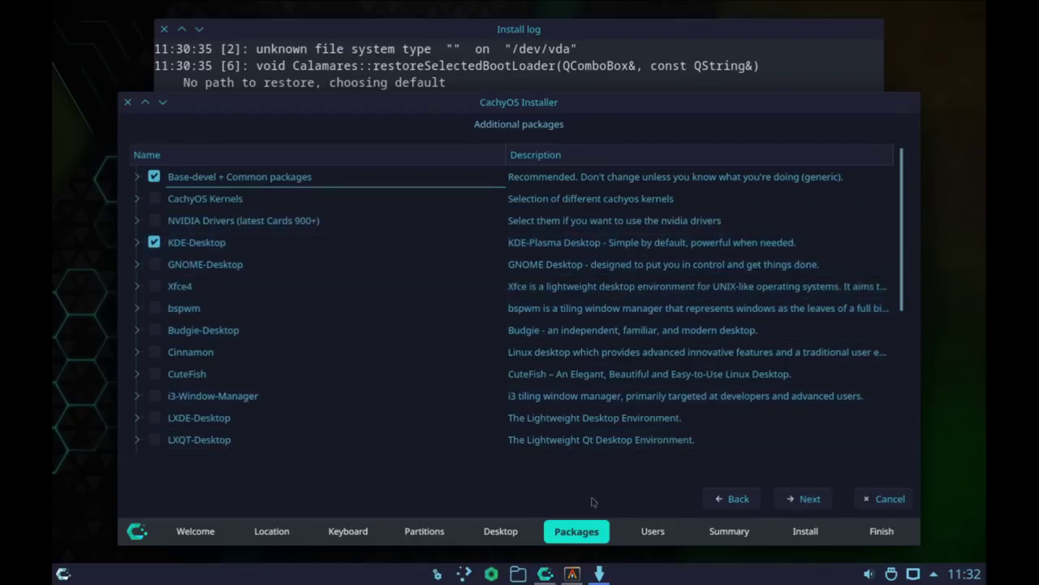
Fill in the account name, computer name and an initial password on the Users page
{"action": "left_click", "coordinate": [819, 502]}
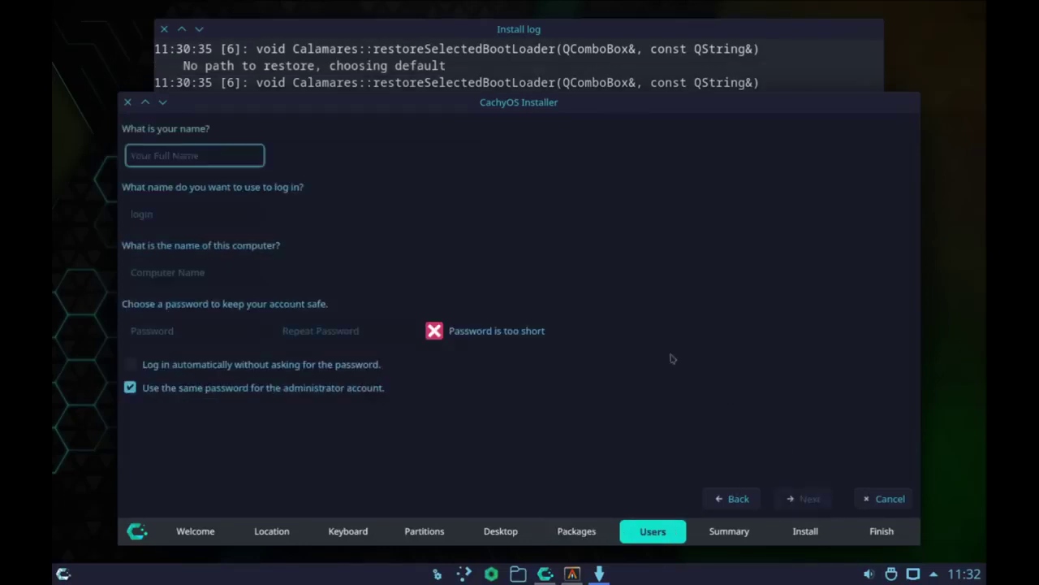
{"action": "type", "text": "dt"}
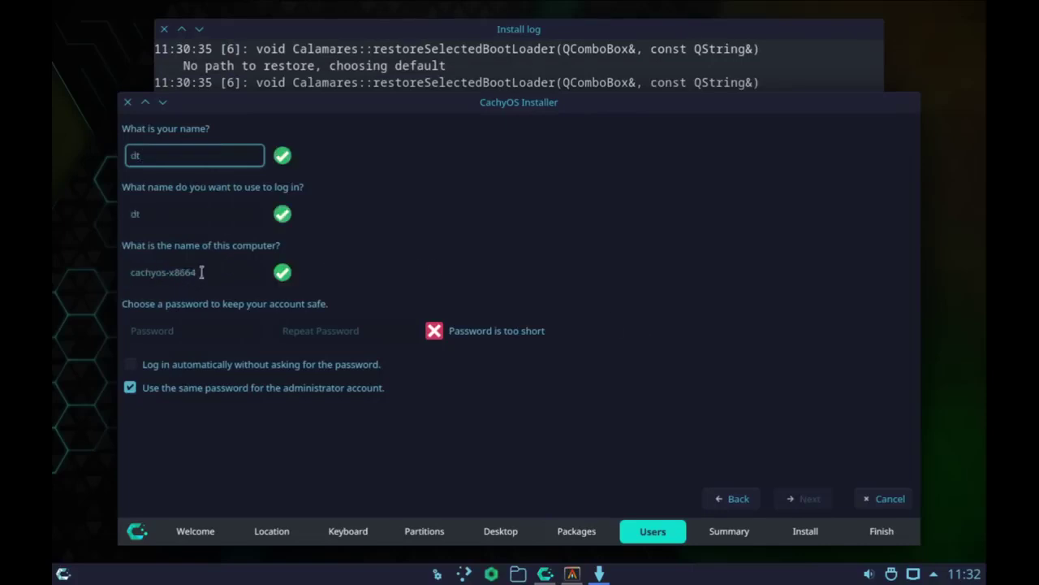
{"action": "left_click", "coordinate": [243, 272]}
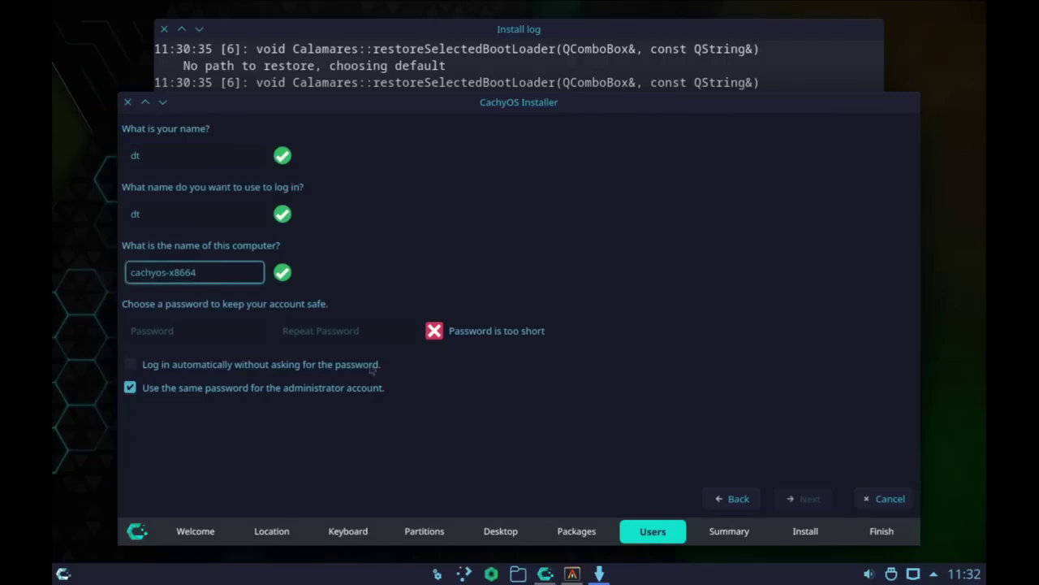
{"action": "left_click", "coordinate": [233, 330]}
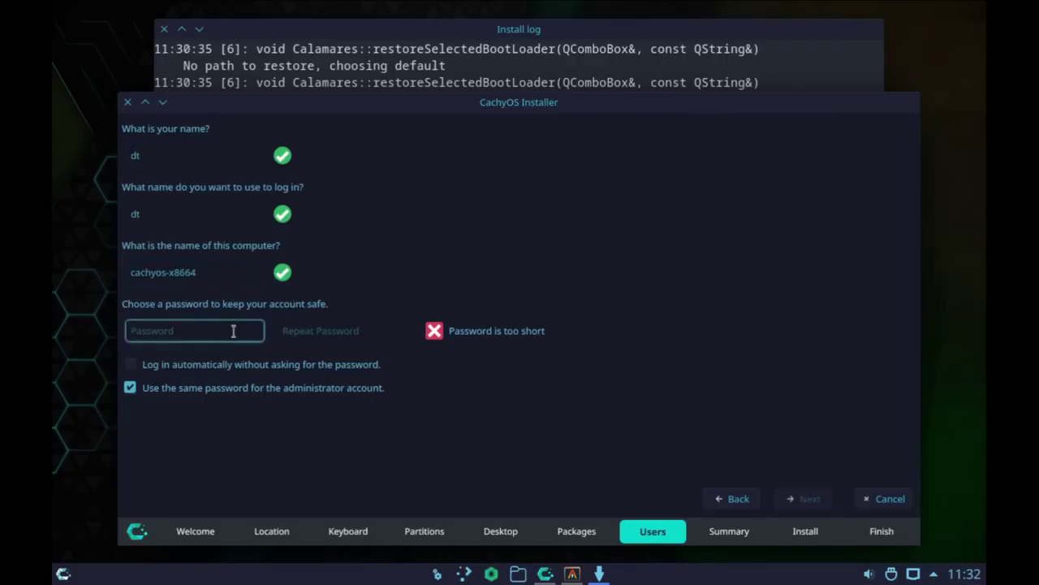
{"action": "type", "text": "dt"}
{"action": "key", "text": "Tab"}
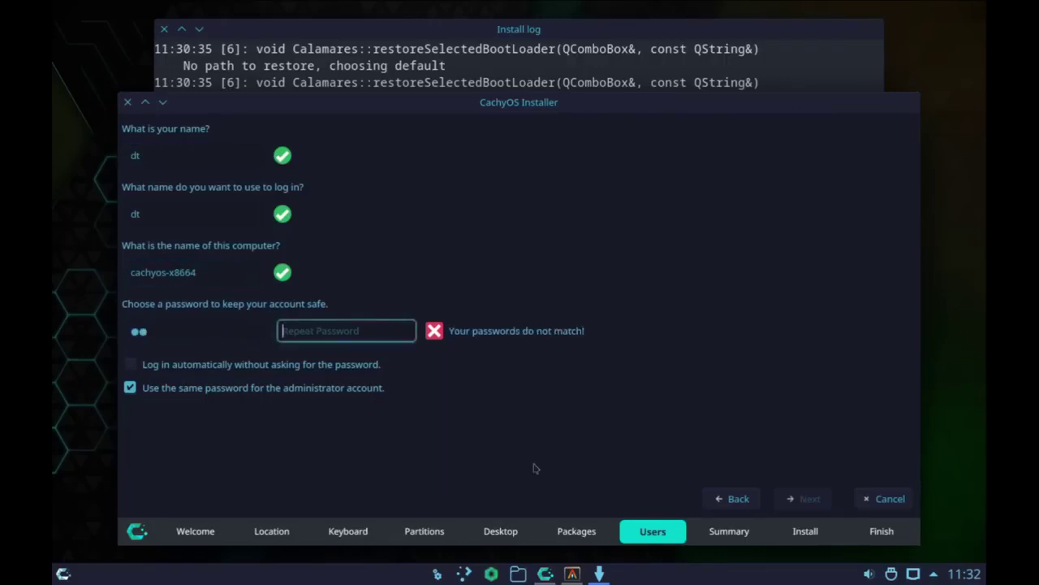
{"action": "type", "text": "dt"}
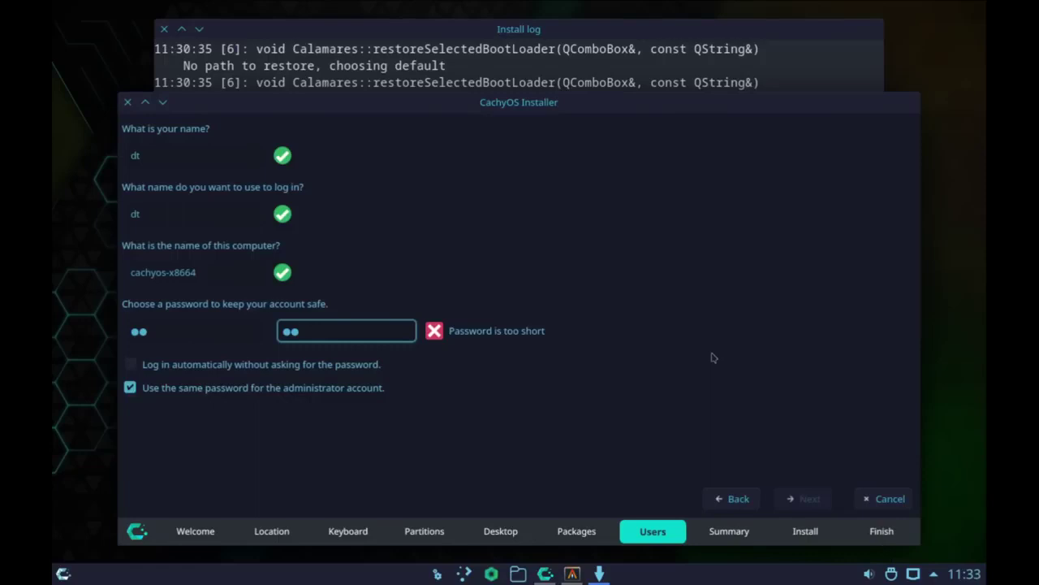
Replace the too-short password with a longer one entered twice, then reach the Summary
{"action": "key", "text": "BackSpace"}
{"action": "key", "text": "BackSpace"}
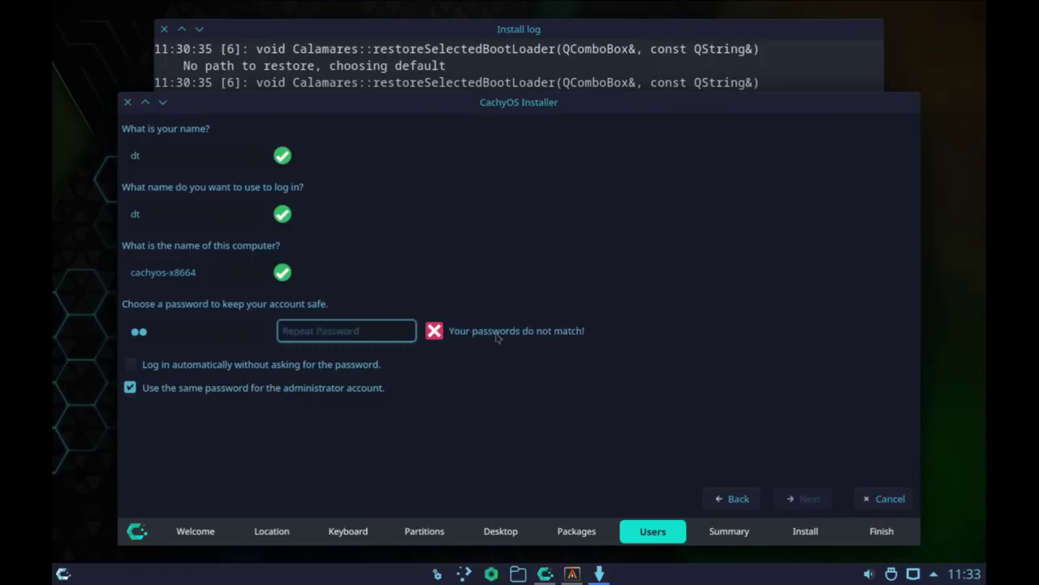
{"action": "left_click", "coordinate": [200, 328]}
{"action": "key", "text": "BackSpace"}
{"action": "key", "text": "BackSpace"}
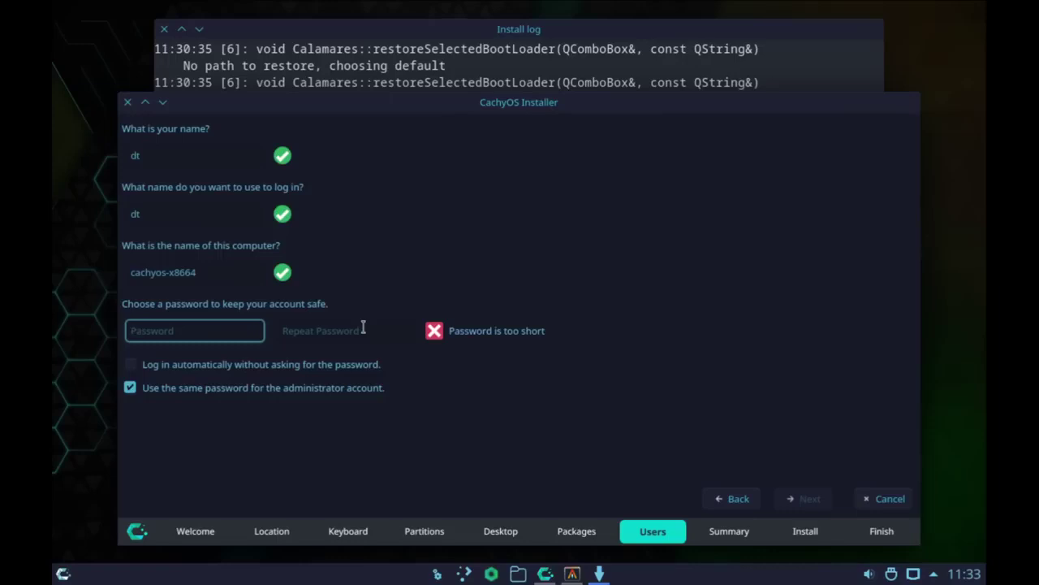
{"action": "type", "text": "123456"}
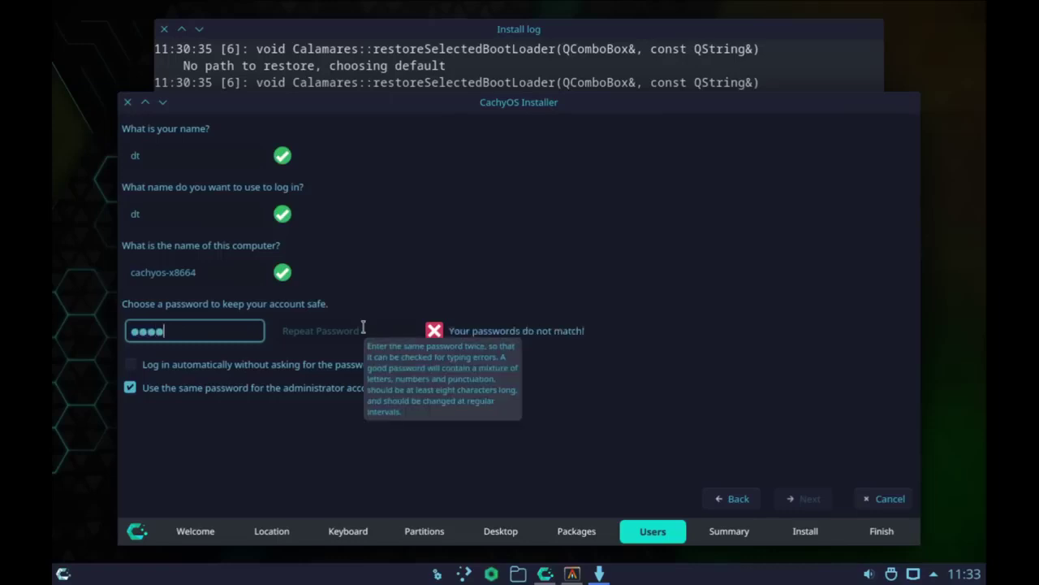
{"action": "left_click", "coordinate": [295, 341]}
{"action": "type", "text": "123456"}
{"action": "left_click", "coordinate": [822, 500]}
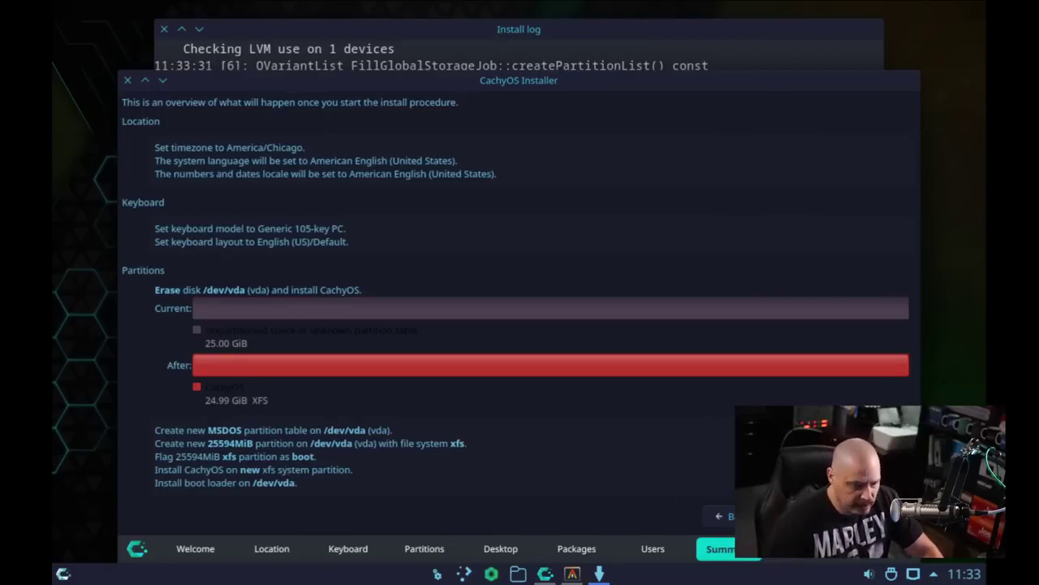
Start the installation onto /dev/vda and confirm Install now
{"action": "key", "text": "alt+i"}
{"action": "left_click", "coordinate": [585, 324]}
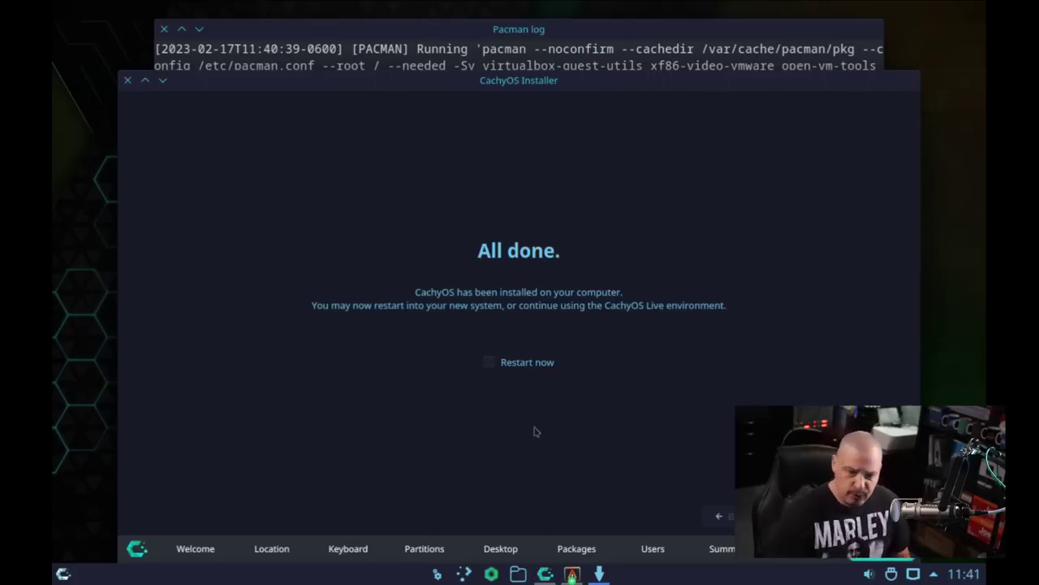
Tick Restart now, finish the installer, and boot the default GRUB entry
{"action": "left_click", "coordinate": [488, 363]}
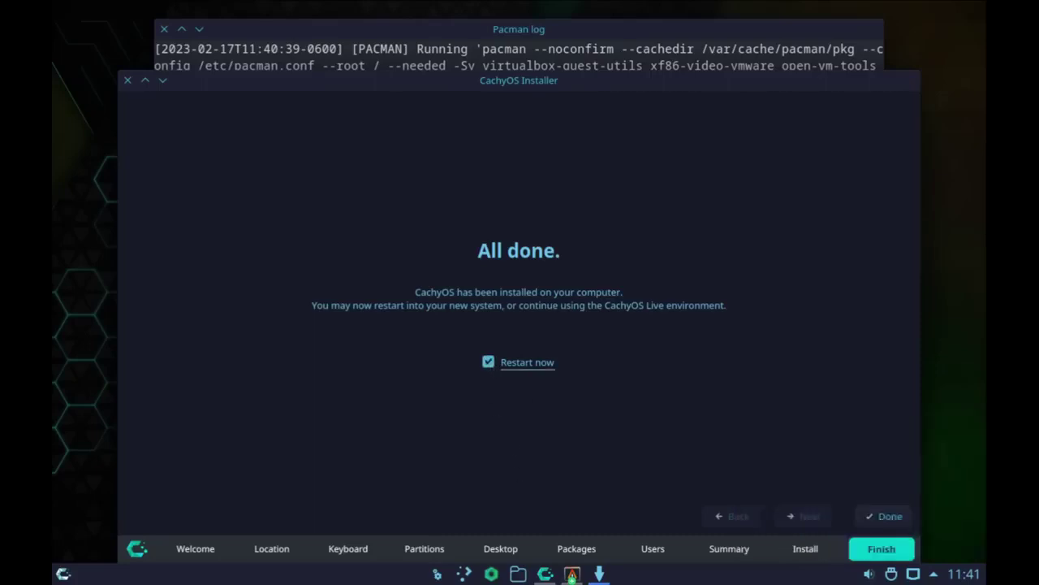
{"action": "left_click", "coordinate": [884, 518]}
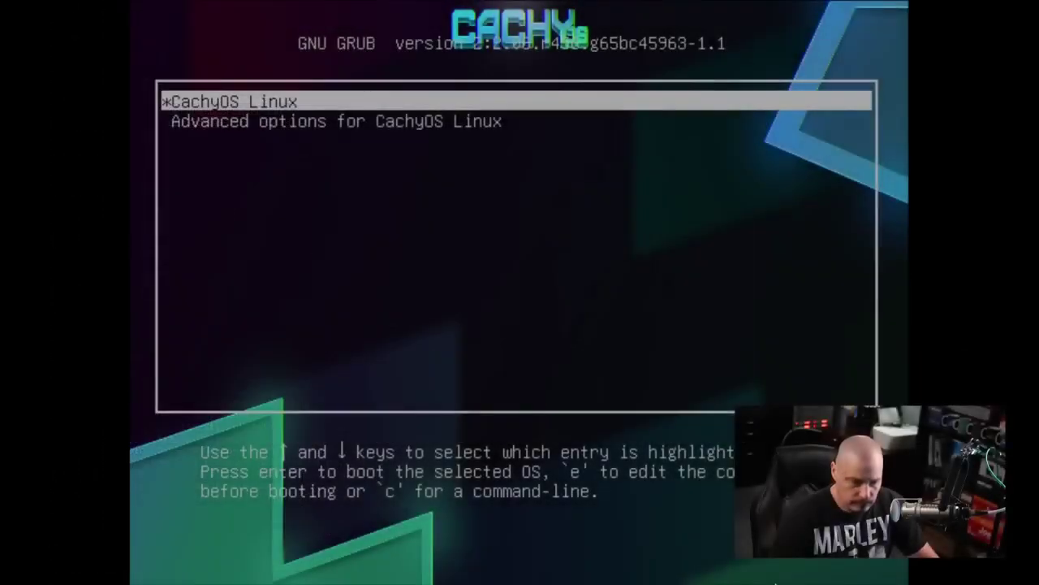
{"action": "key", "text": "Return"}
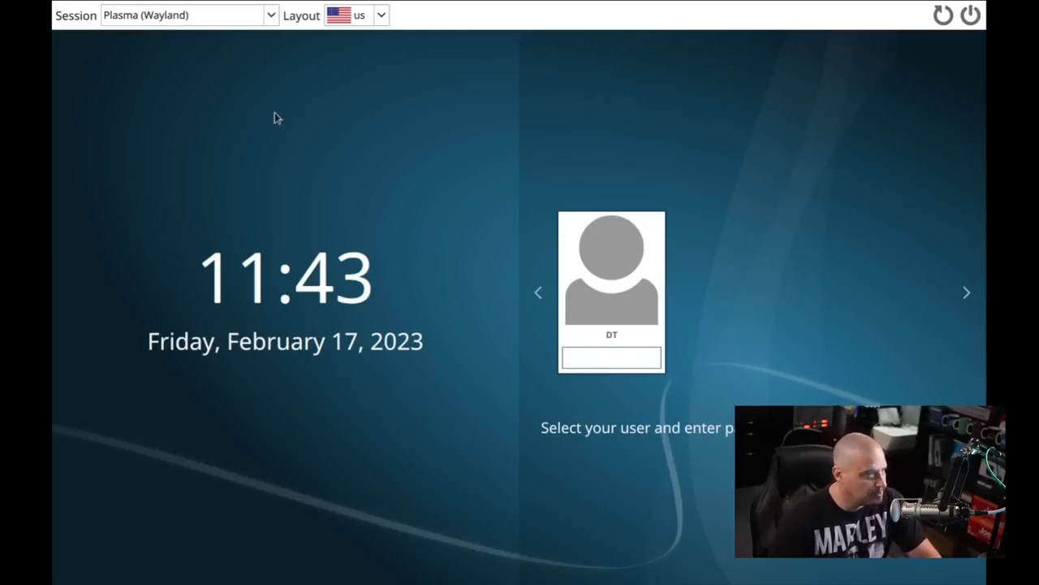
Select the Plasma (X11) session on the SDDM login screen
{"action": "left_click", "coordinate": [272, 16]}
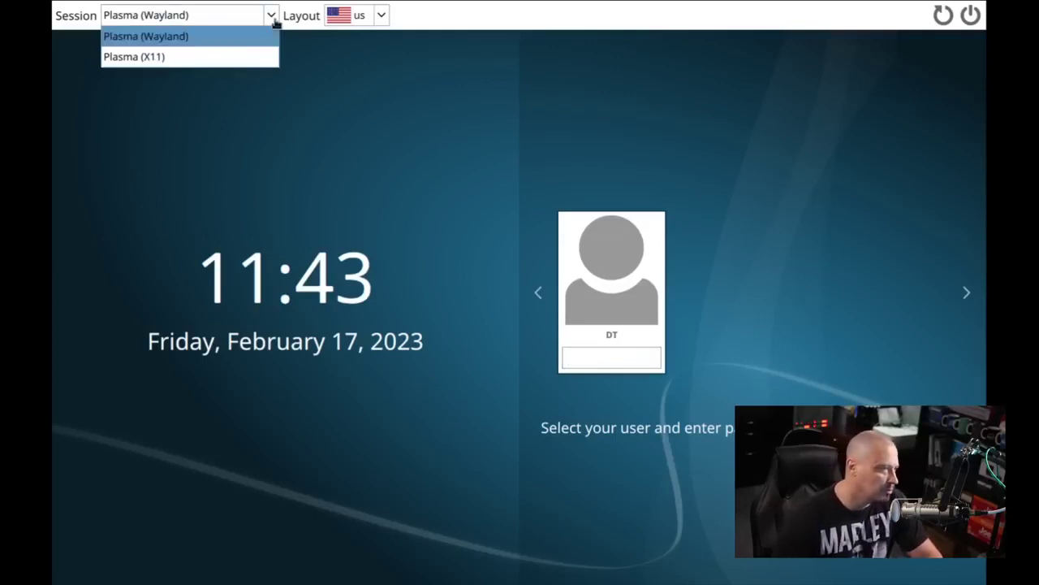
{"action": "left_click", "coordinate": [235, 57]}
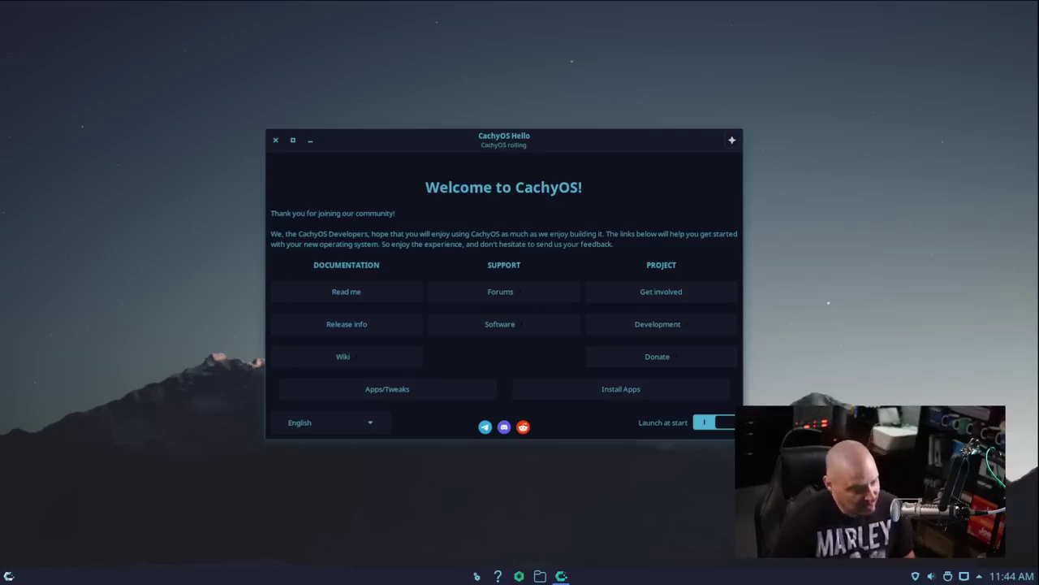
Turn off CachyOS Hello's Launch at start option and briefly view the Read me document
{"action": "left_click", "coordinate": [8, 576]}
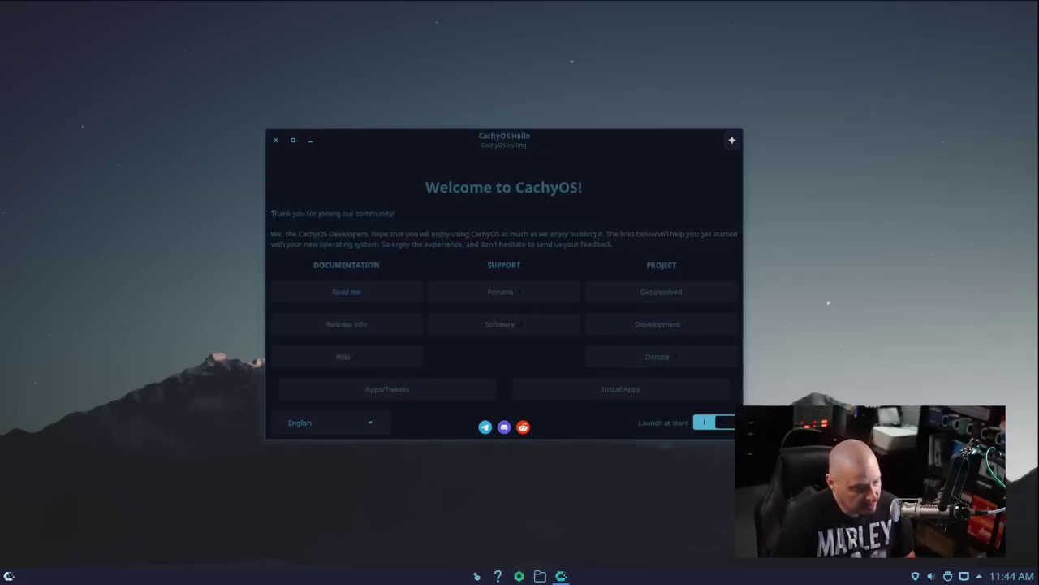
{"action": "left_click", "coordinate": [9, 576]}
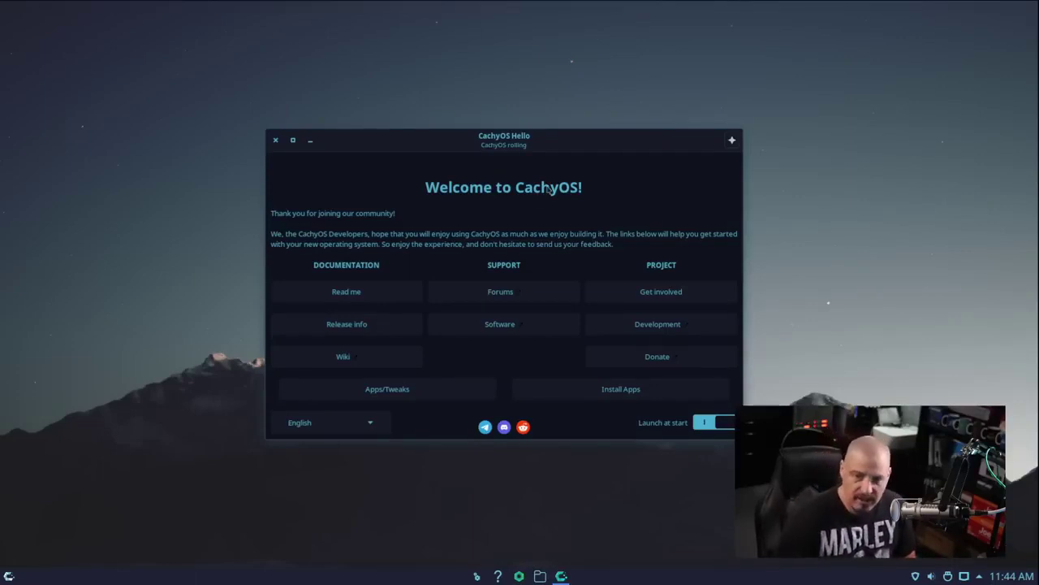
{"action": "left_click", "coordinate": [705, 422]}
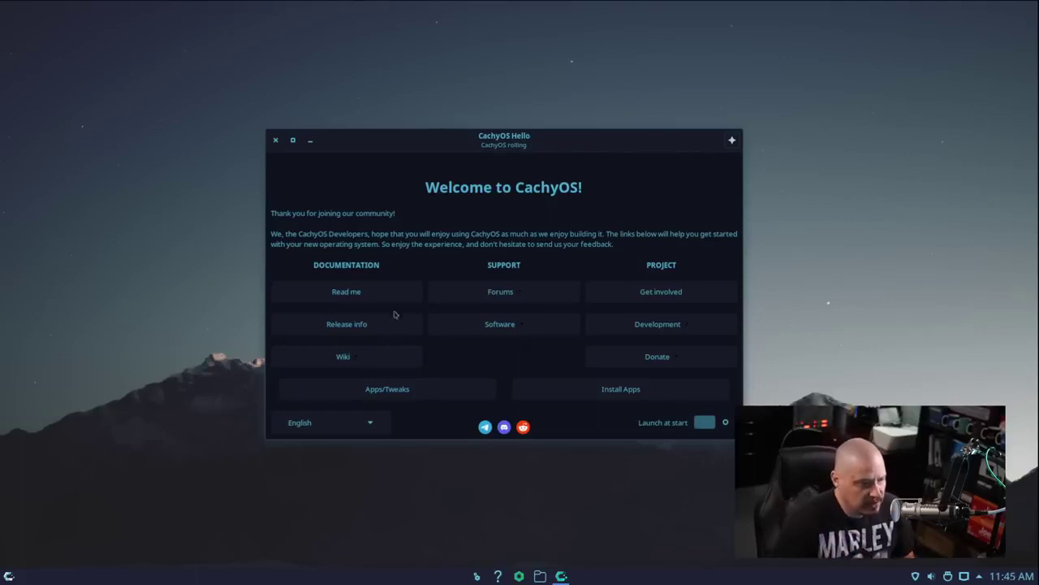
{"action": "left_click", "coordinate": [358, 301]}
{"action": "left_click", "coordinate": [280, 166]}
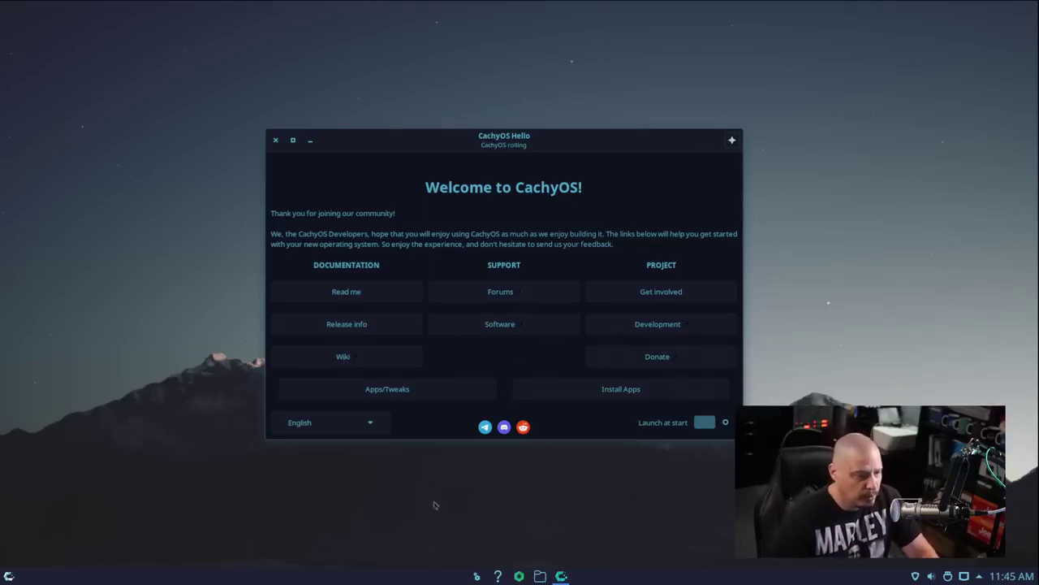
On the Apps/Tweaks page, enable Apparmor and authenticate with the administrator password
{"action": "left_click", "coordinate": [405, 393]}
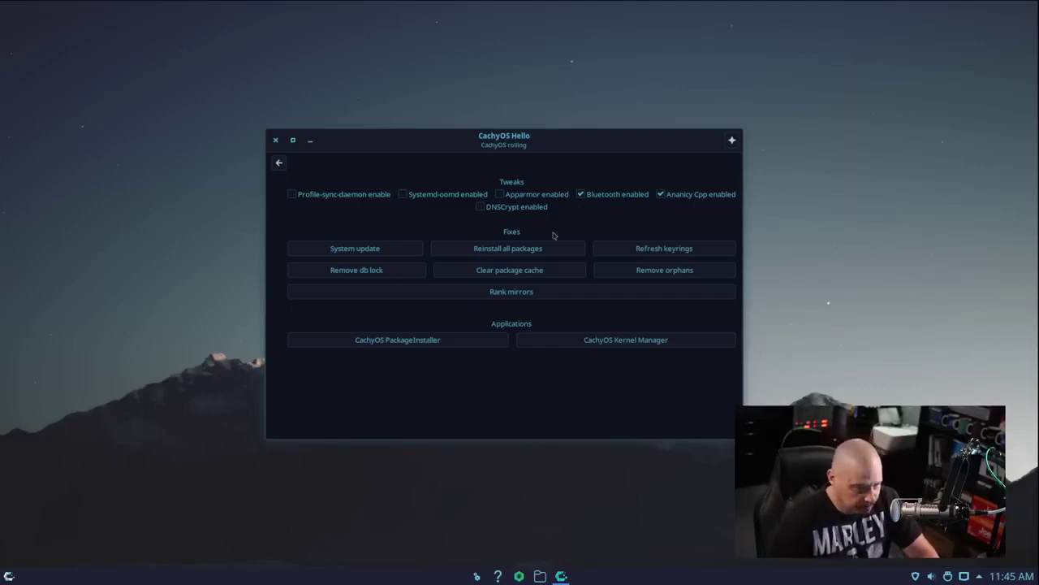
{"action": "left_click", "coordinate": [503, 197]}
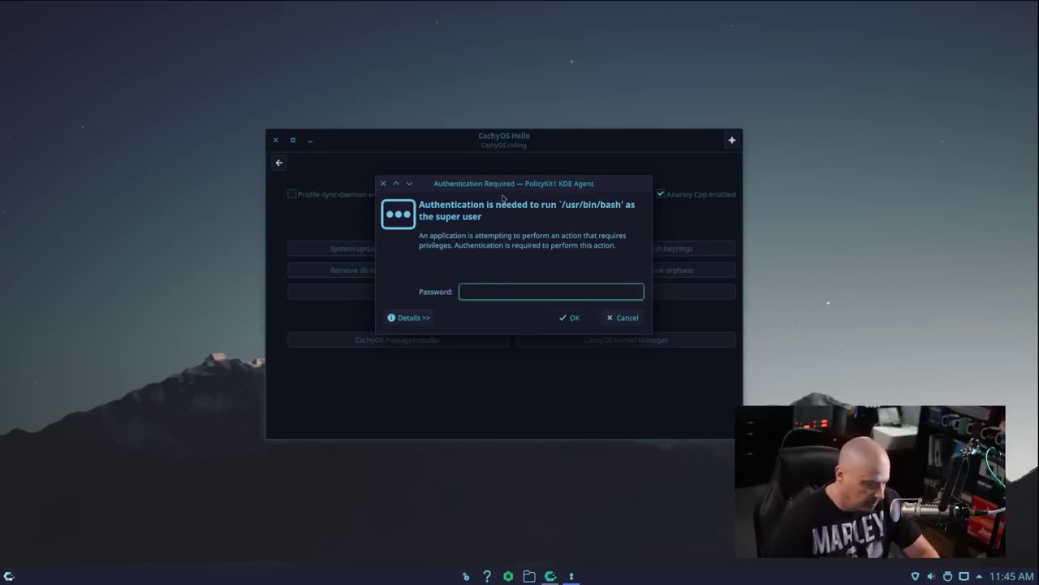
{"action": "type", "text": "********"}
{"action": "key", "text": "Return"}
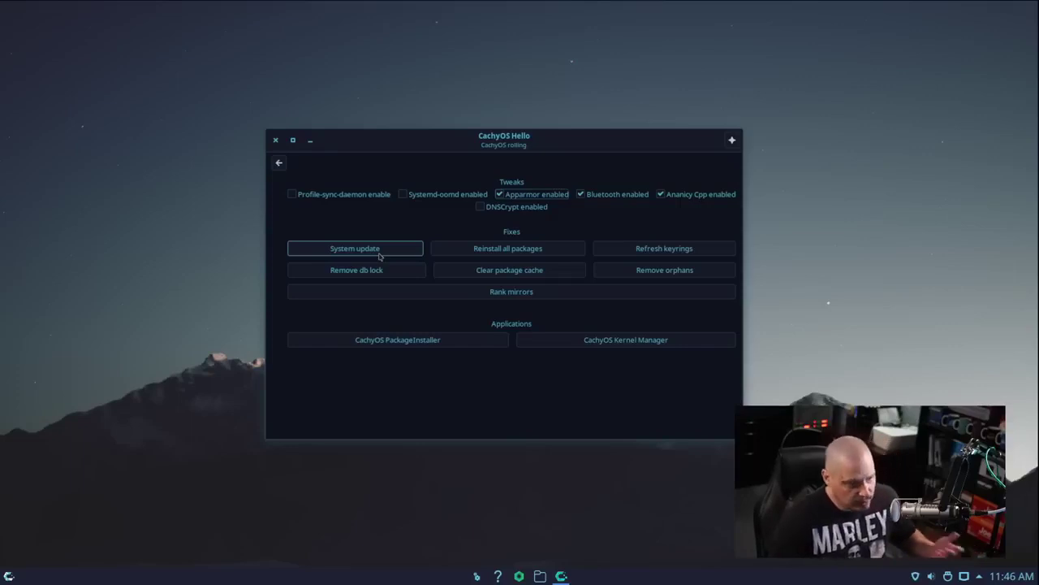
Run a full system update from the Tweaks page and close the finished terminal
{"action": "left_click", "coordinate": [378, 255]}
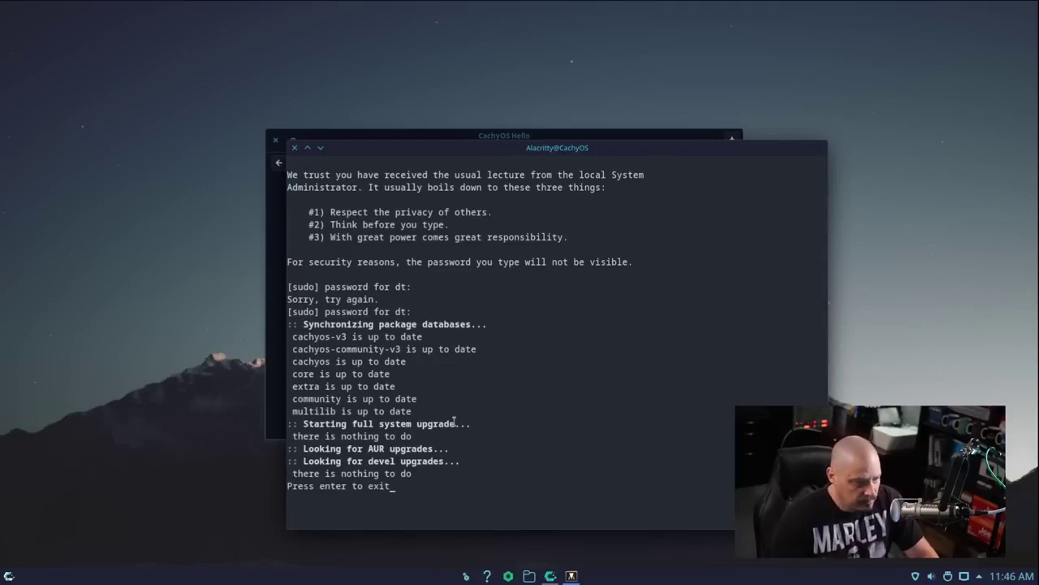
{"action": "key", "text": "Return"}
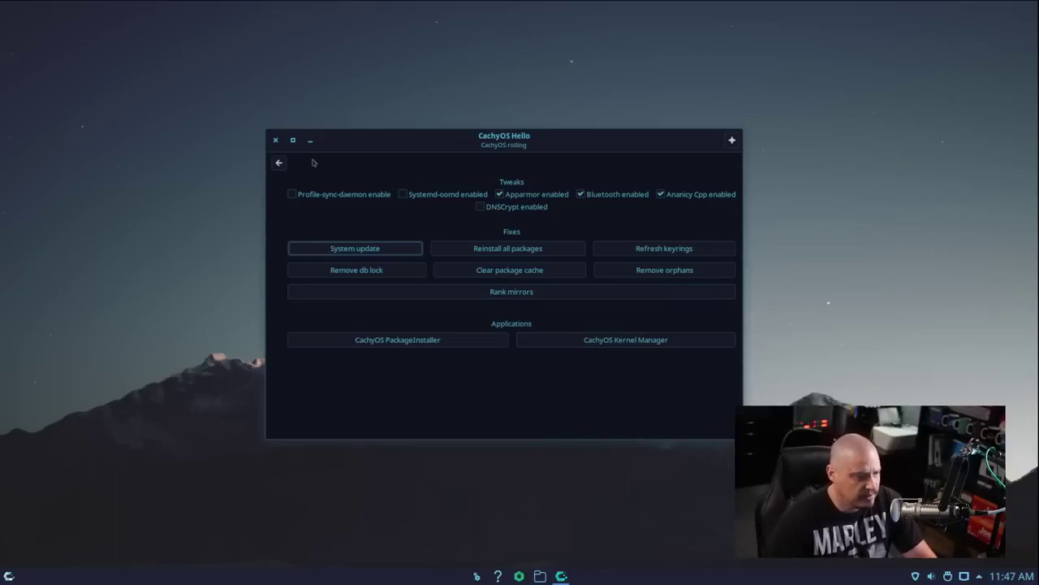
Open the installable applications list and mark Opera under Browsers
{"action": "left_click", "coordinate": [279, 163]}
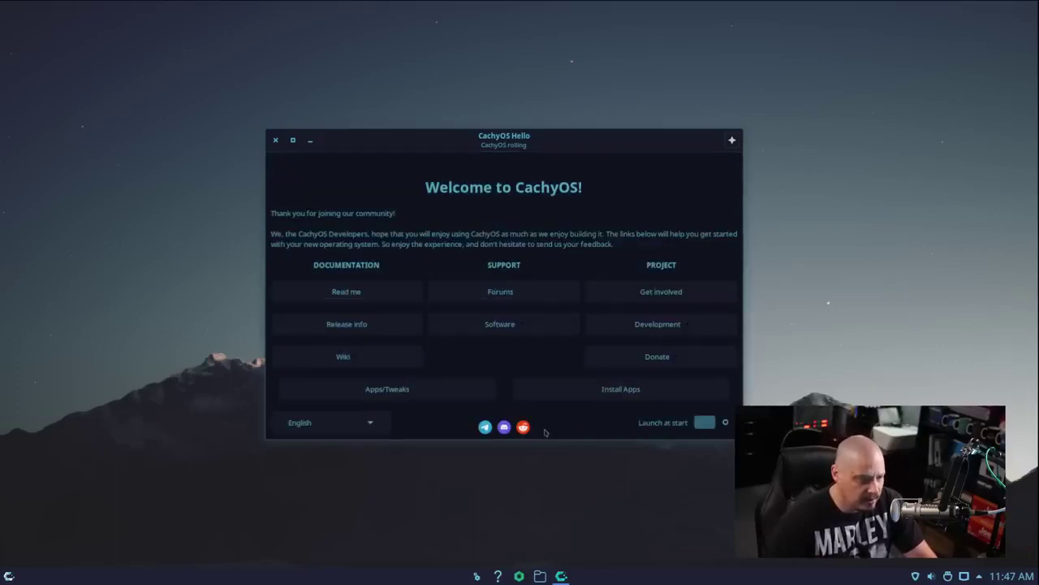
{"action": "left_click", "coordinate": [615, 389]}
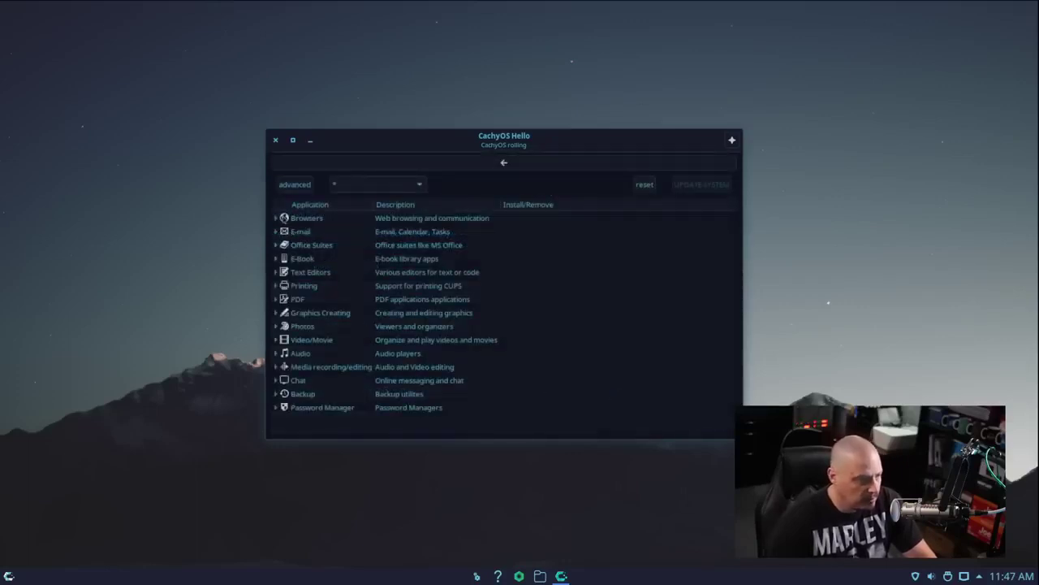
{"action": "left_click", "coordinate": [276, 218]}
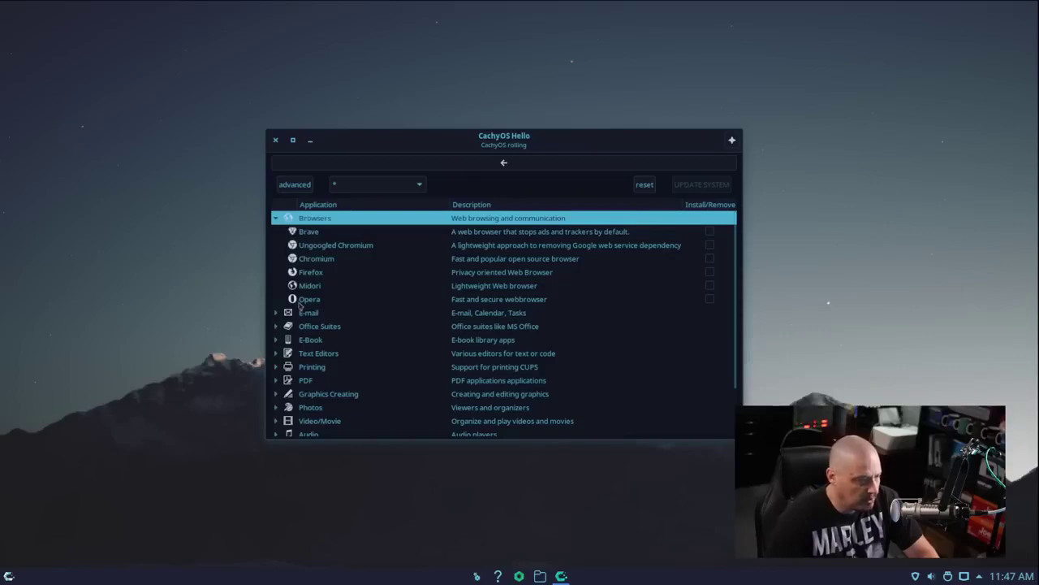
{"action": "left_click", "coordinate": [300, 302]}
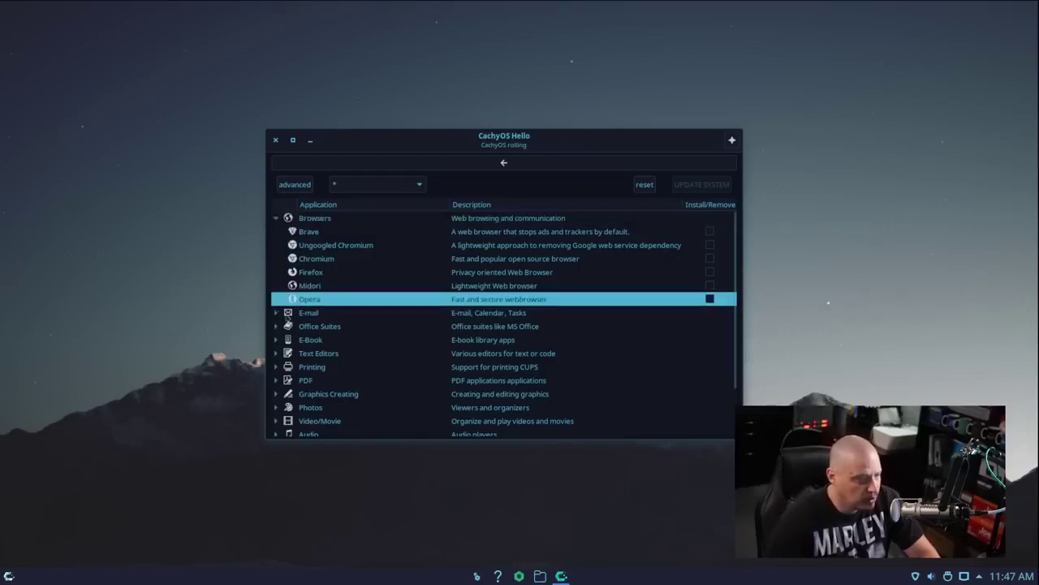
Browse the E-mail, Office Suites and Text Editors categories, checking the already-installed Micro
{"action": "left_click", "coordinate": [276, 313]}
{"action": "scroll", "coordinate": [341, 308], "scroll_direction": "down", "scroll_amount": 1}
{"action": "left_click", "coordinate": [276, 321]}
{"action": "scroll", "coordinate": [411, 321], "scroll_direction": "down", "scroll_amount": 1}
{"action": "scroll", "coordinate": [411, 321], "scroll_direction": "down", "scroll_amount": 1}
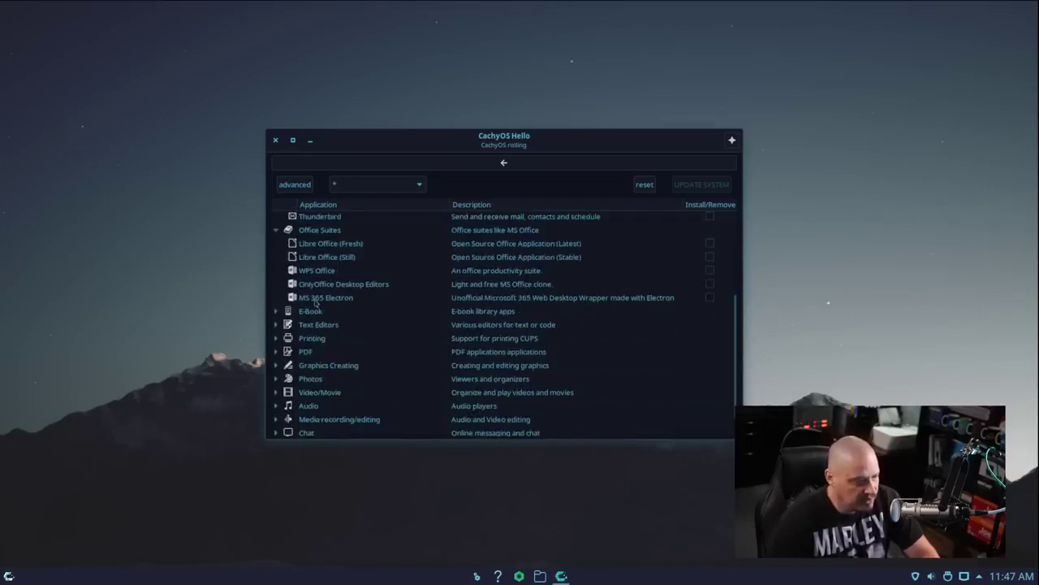
{"action": "scroll", "coordinate": [367, 326], "scroll_direction": "down", "scroll_amount": 1}
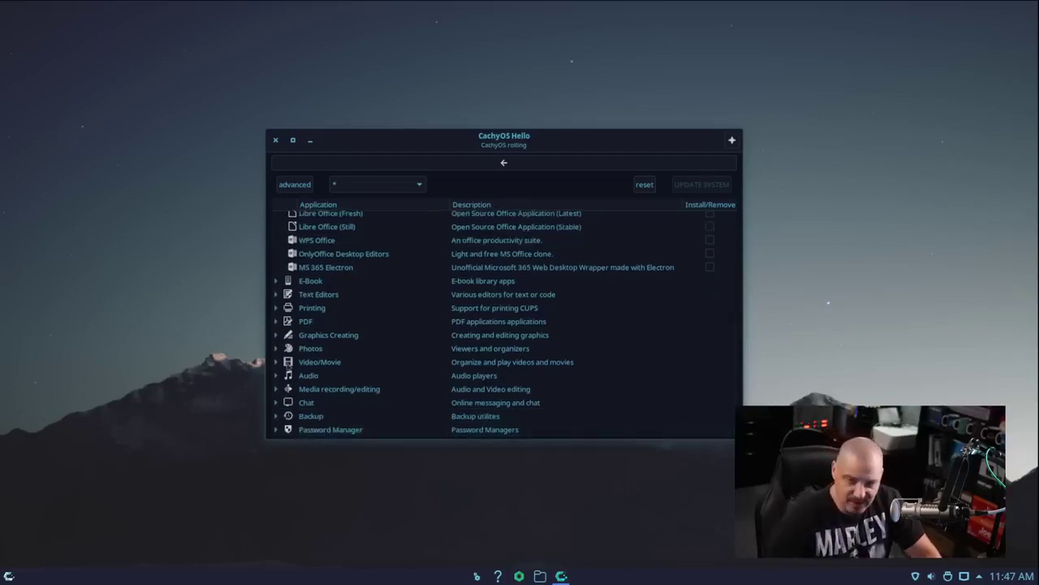
{"action": "left_click", "coordinate": [280, 298]}
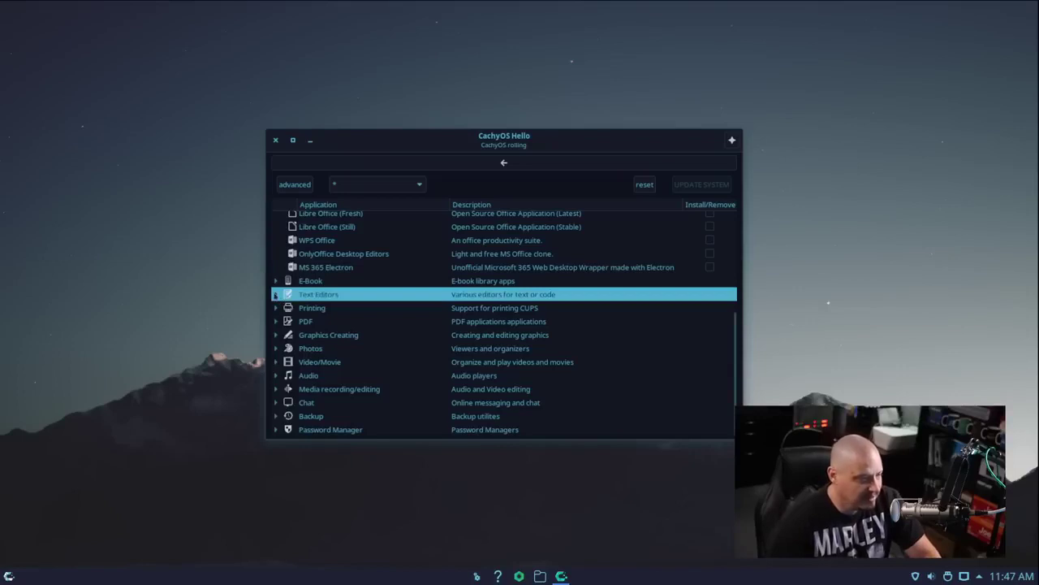
{"action": "left_click", "coordinate": [276, 295]}
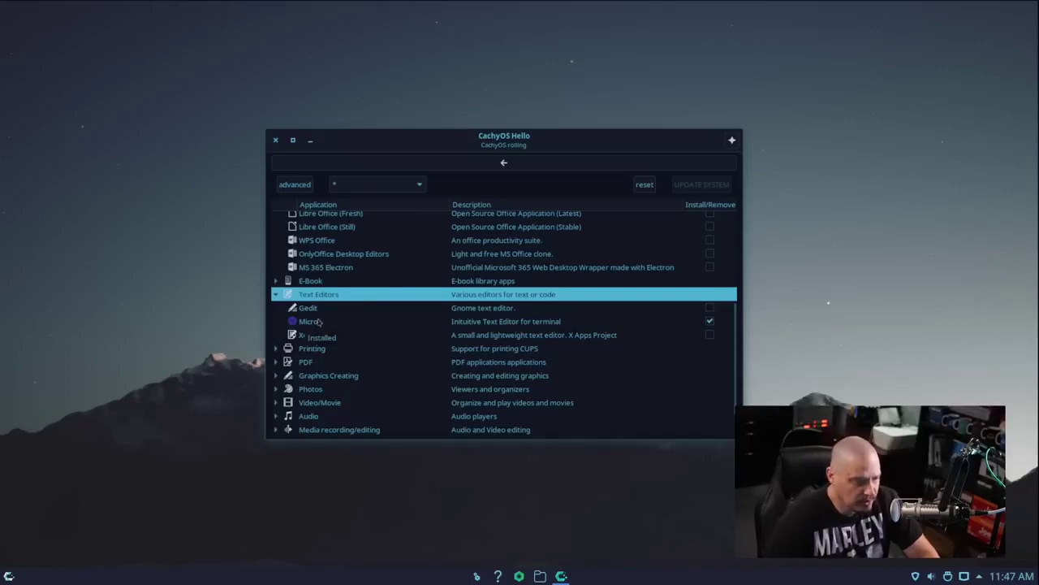
{"action": "left_click", "coordinate": [319, 322]}
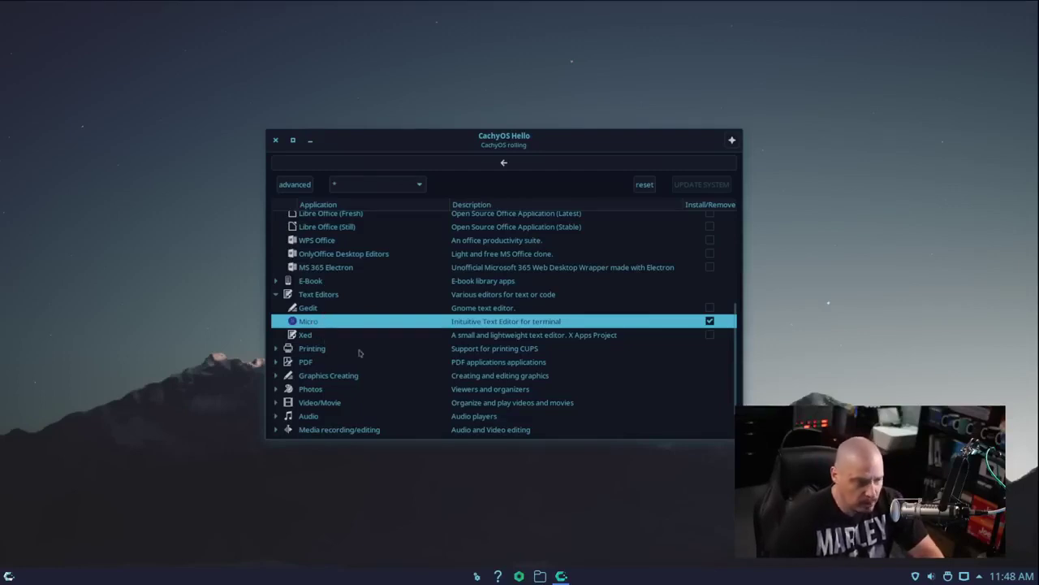
Browse Video/Movie and Audio, mark Lollypop and Rhythmbox, then close CachyOS Hello
{"action": "scroll", "coordinate": [359, 369], "scroll_direction": "down", "scroll_amount": 1}
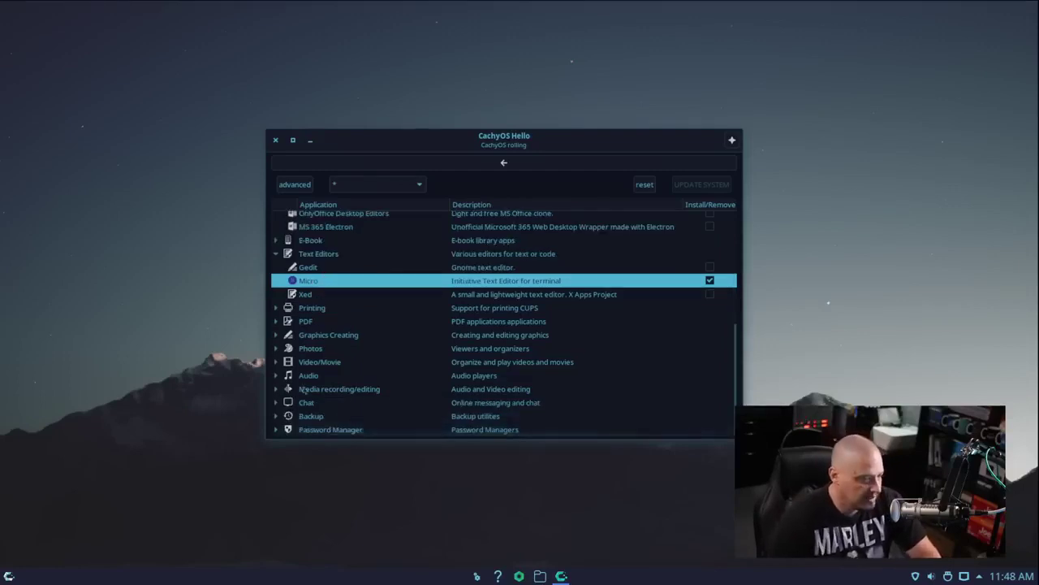
{"action": "left_click", "coordinate": [277, 362]}
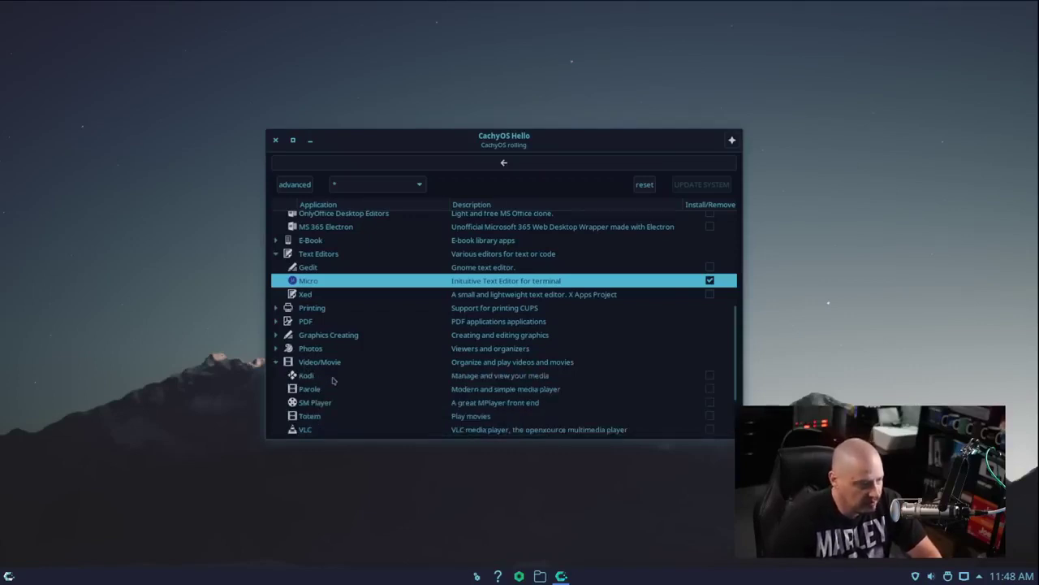
{"action": "scroll", "coordinate": [335, 382], "scroll_direction": "down", "scroll_amount": 2}
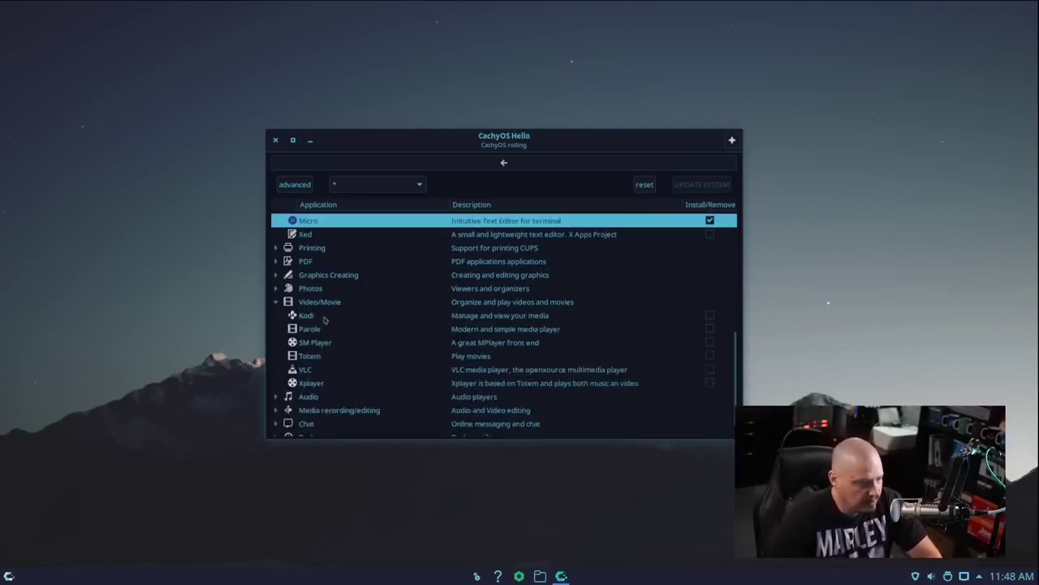
{"action": "scroll", "coordinate": [354, 395], "scroll_direction": "down", "scroll_amount": 1}
{"action": "left_click", "coordinate": [302, 378]}
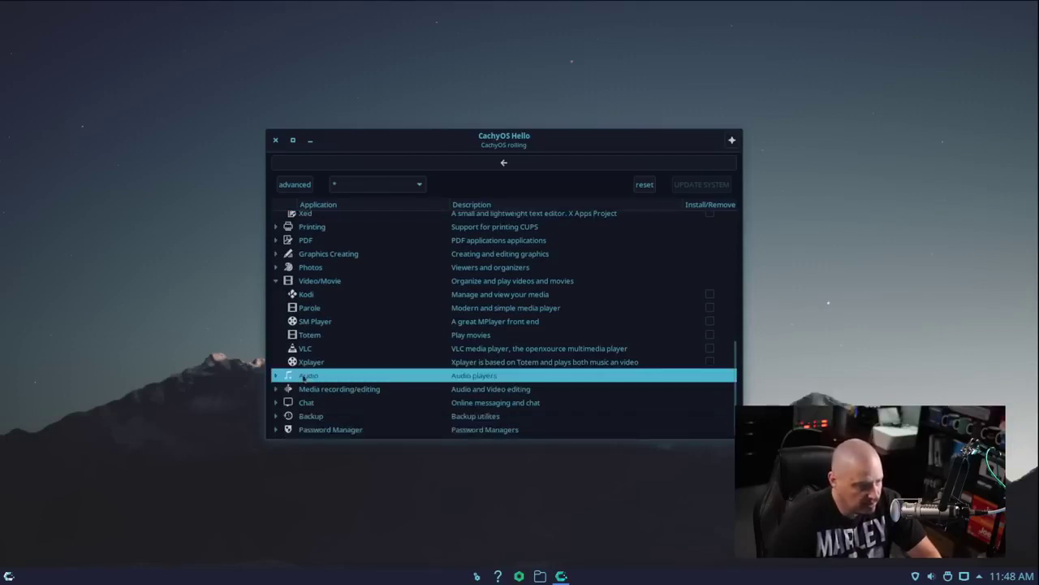
{"action": "left_click", "coordinate": [275, 376]}
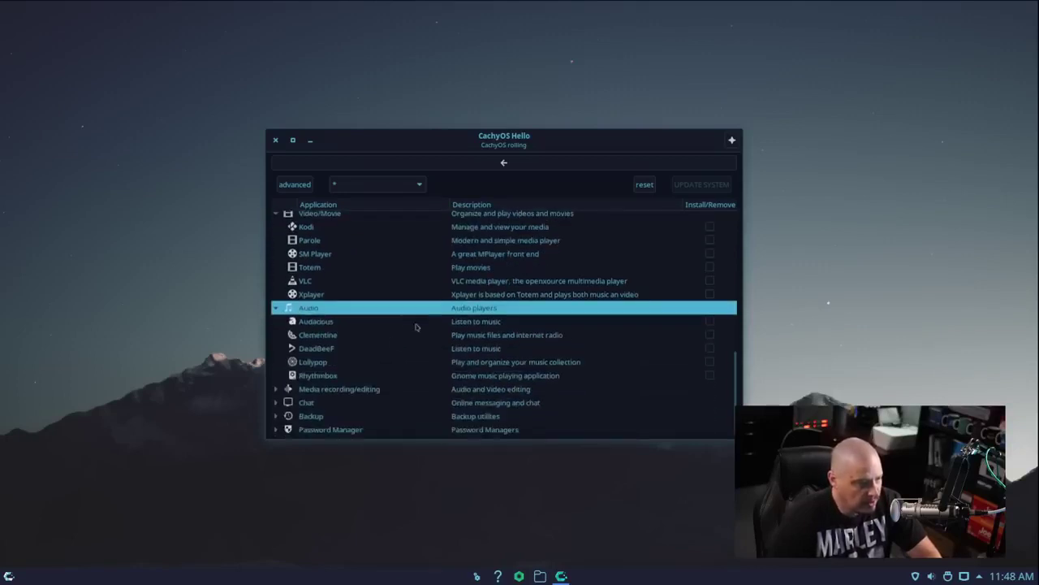
{"action": "left_click", "coordinate": [333, 360]}
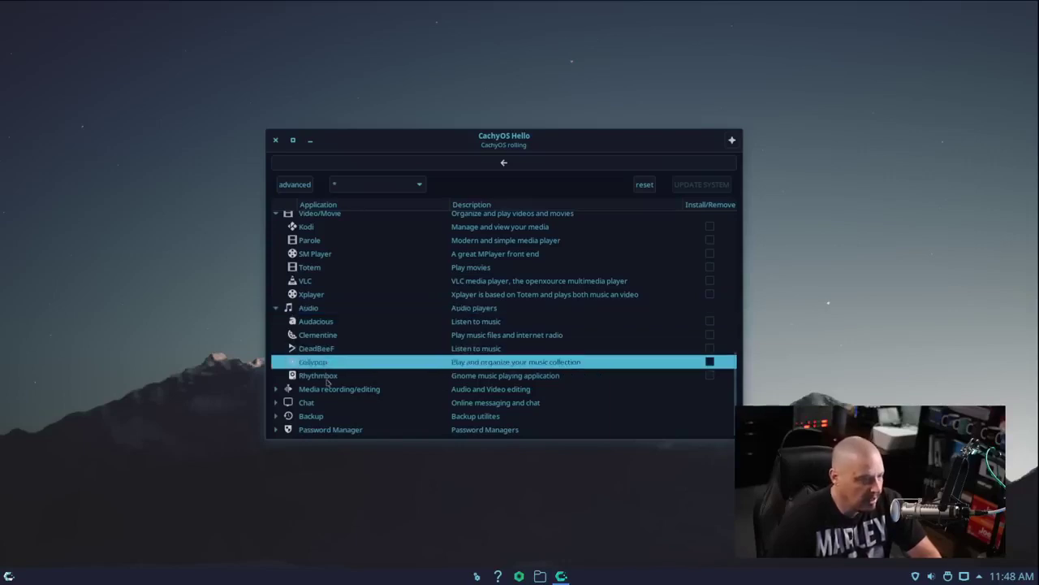
{"action": "left_click", "coordinate": [326, 377]}
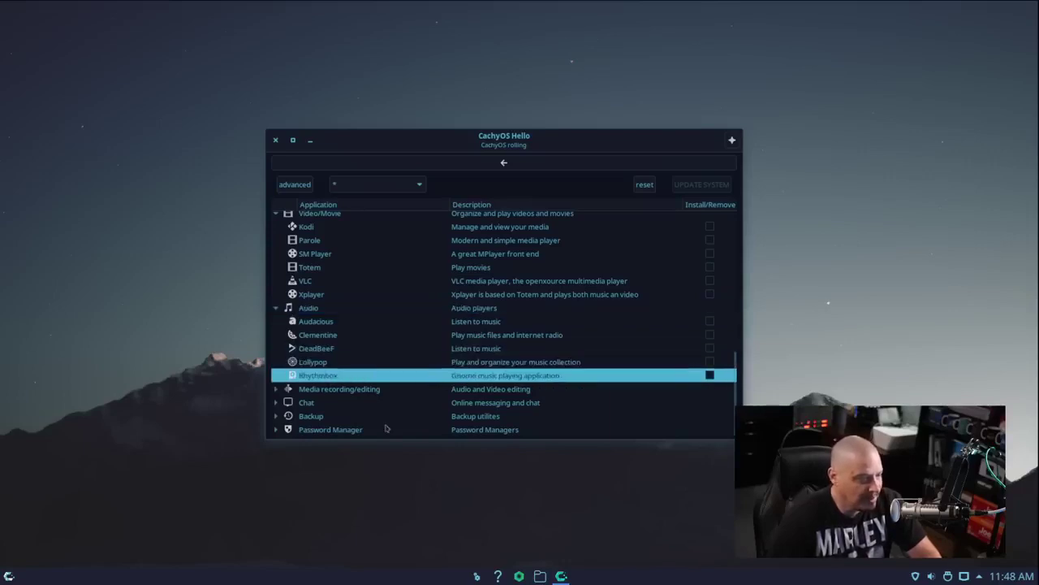
{"action": "left_click", "coordinate": [276, 141]}
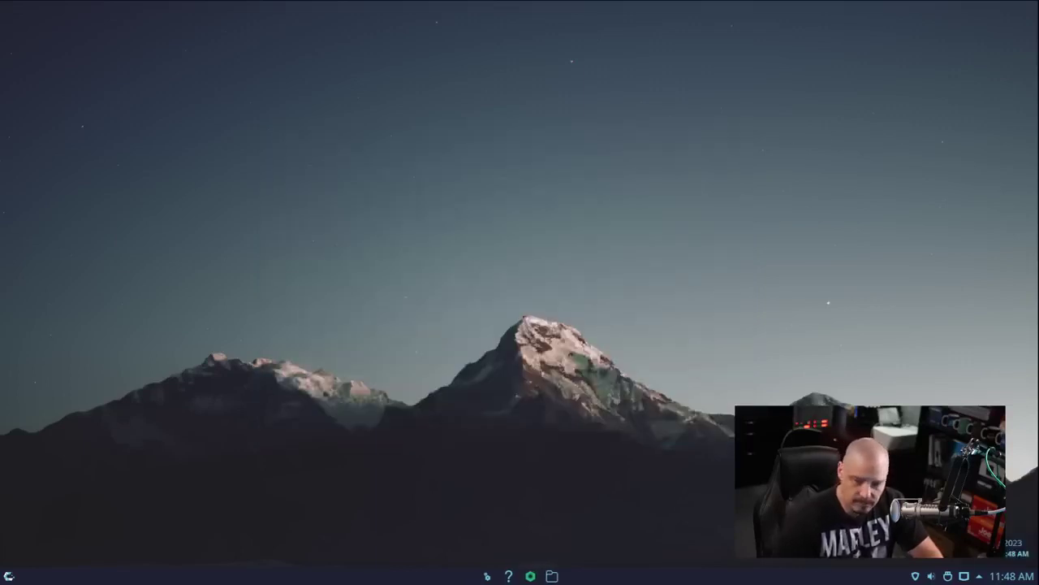
Open the application launcher and move through Development and Graphics to the Internet category
{"action": "left_click", "coordinate": [8, 576]}
{"action": "mouse_move", "coordinate": [74, 368]}
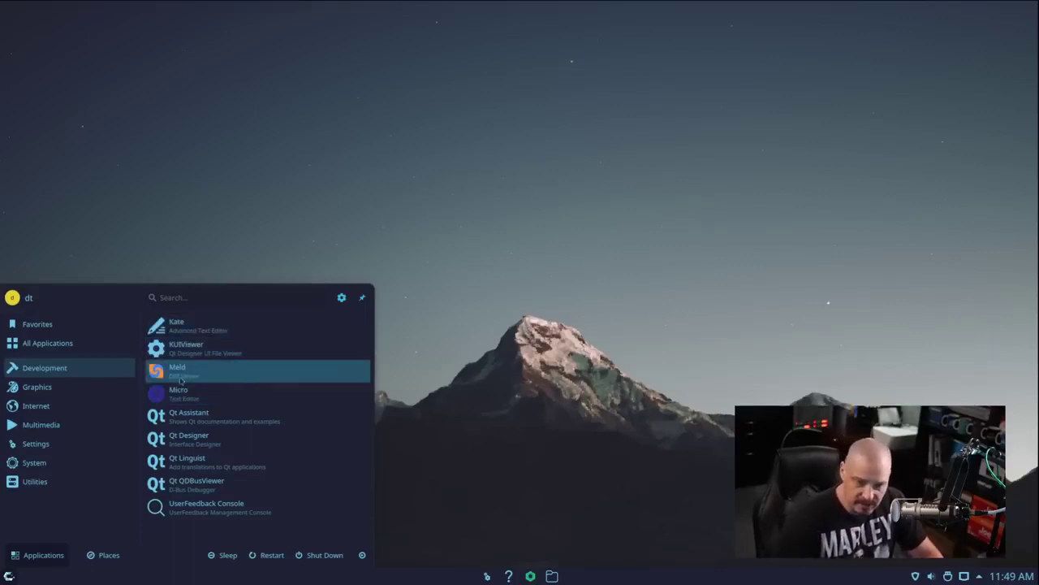
{"action": "mouse_move", "coordinate": [49, 388]}
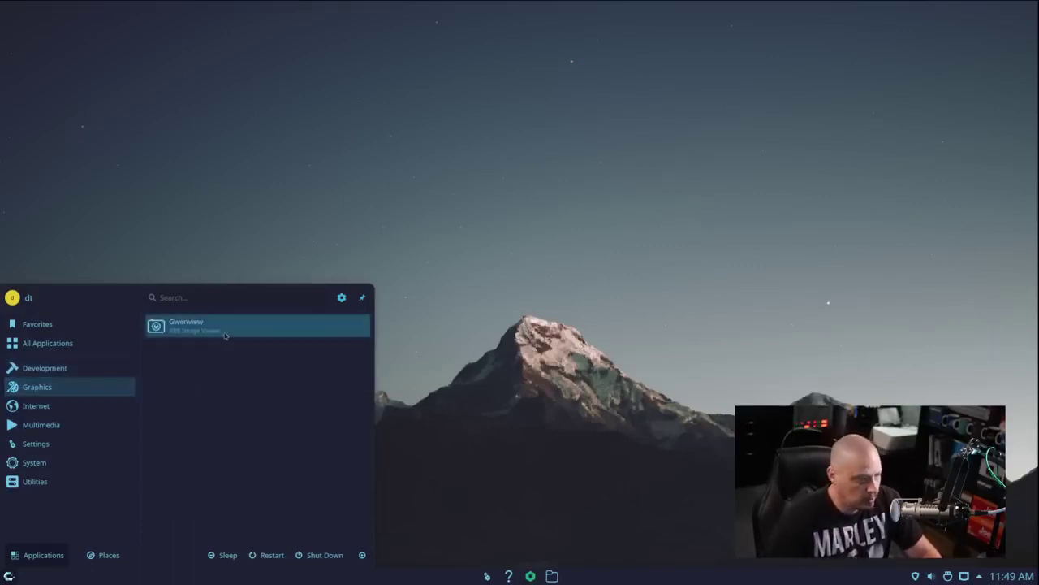
{"action": "mouse_move", "coordinate": [49, 405]}
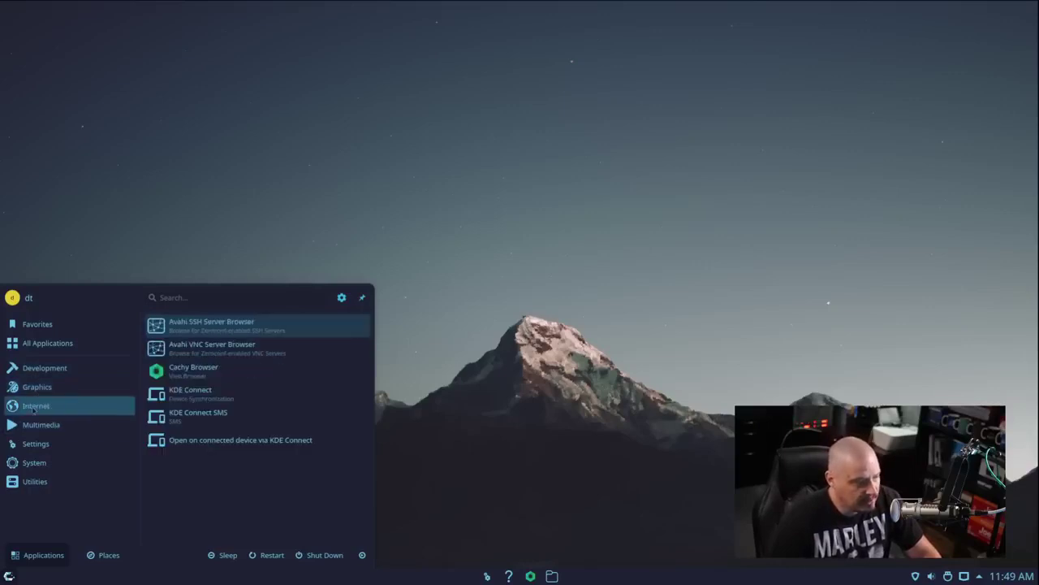
Launch Cachy Browser and close the Dark Reader and CanvasBlocker welcome tabs
{"action": "left_click", "coordinate": [237, 370]}
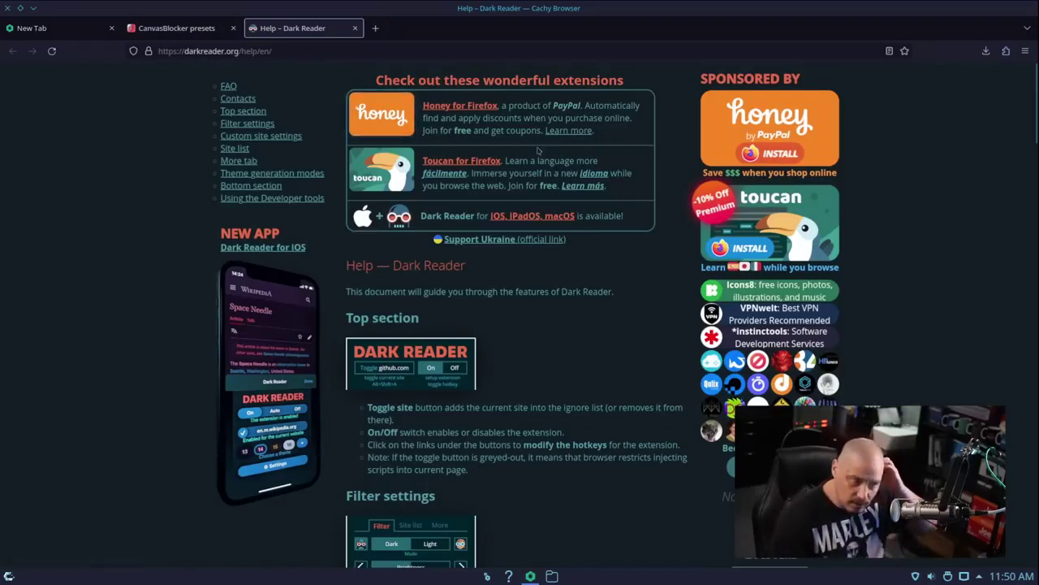
{"action": "left_click", "coordinate": [355, 29]}
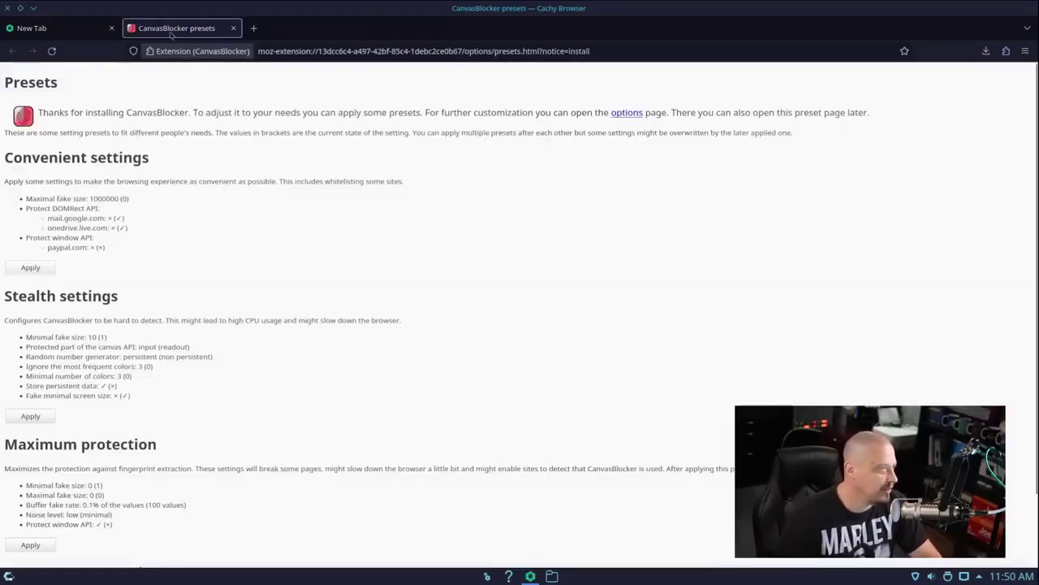
{"action": "left_click", "coordinate": [232, 29]}
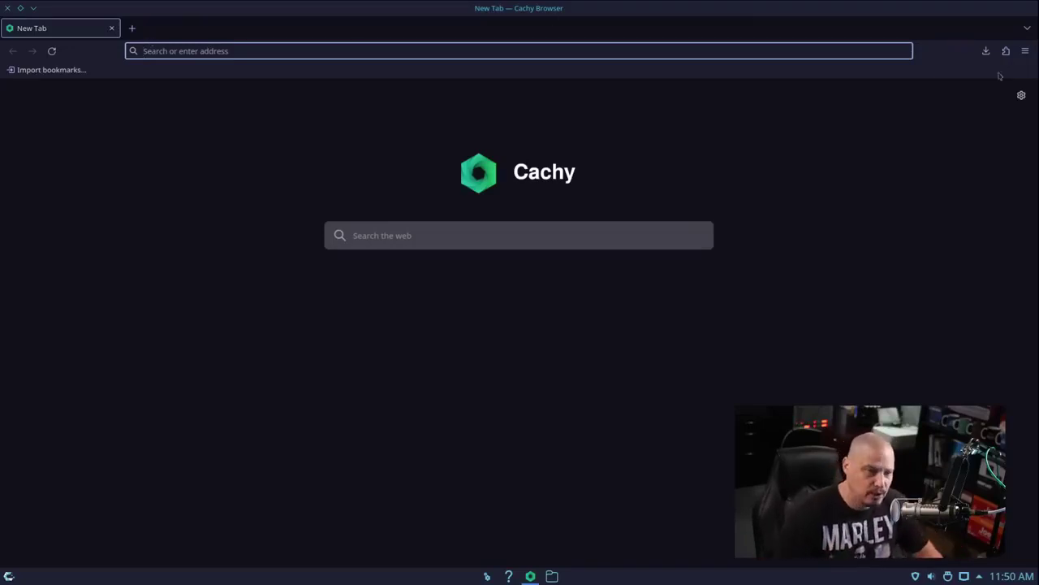
Review the enabled extensions in Add-ons and themes, open a new tab, then quit the browser
{"action": "left_click", "coordinate": [1025, 51]}
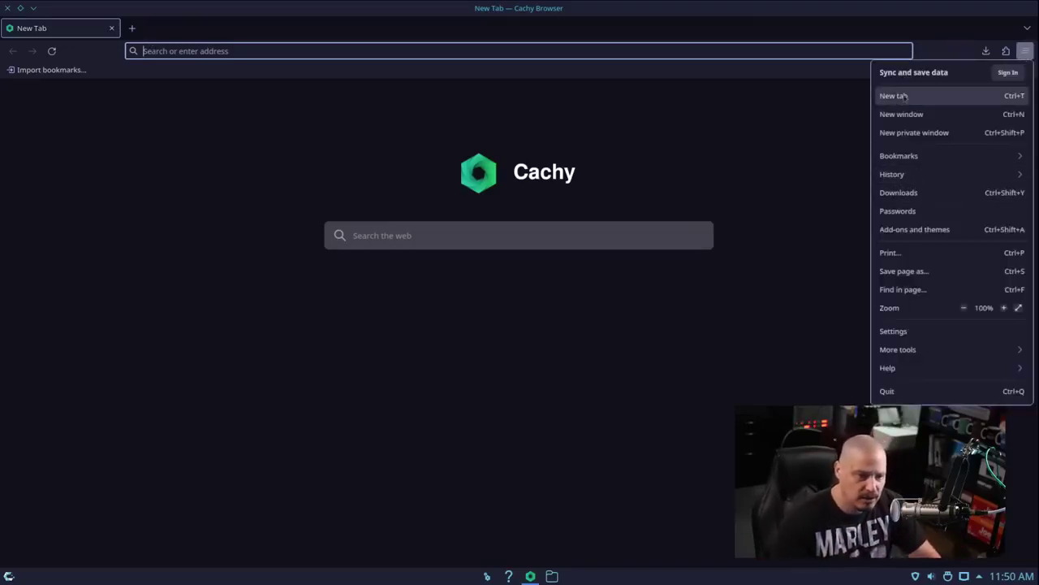
{"action": "left_click", "coordinate": [911, 229]}
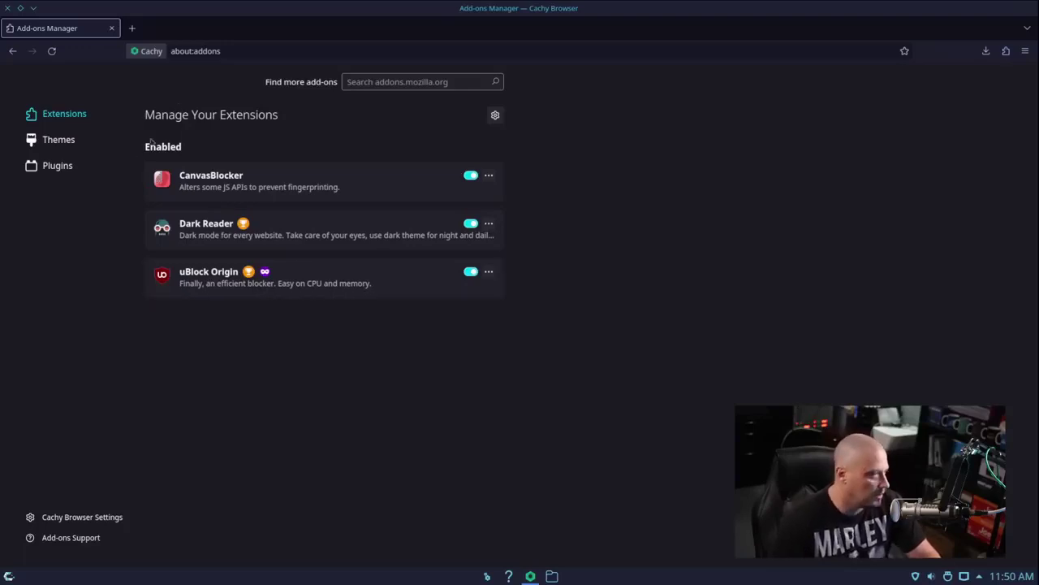
{"action": "left_click", "coordinate": [132, 28]}
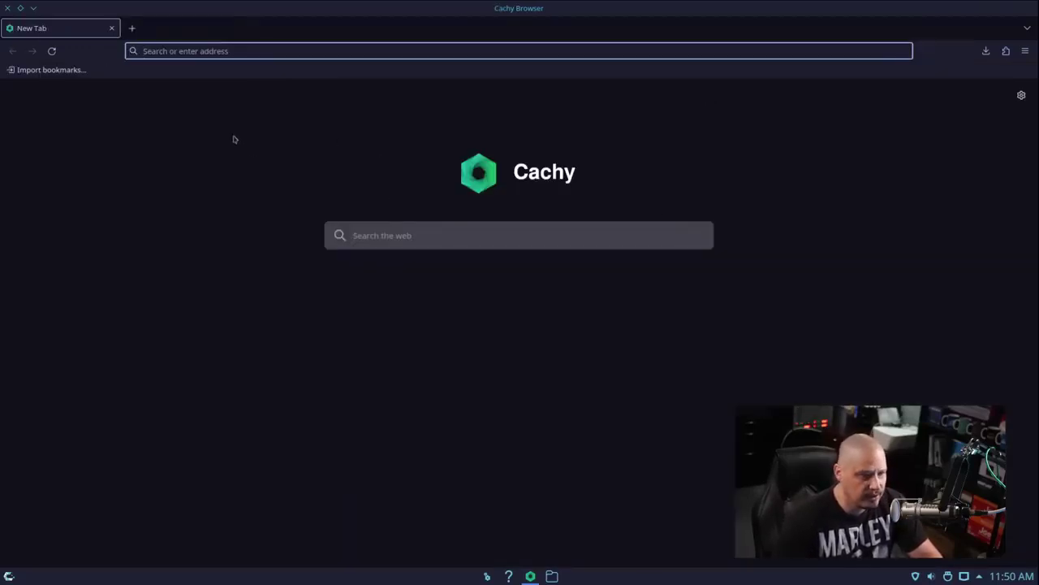
{"action": "left_click", "coordinate": [7, 8]}
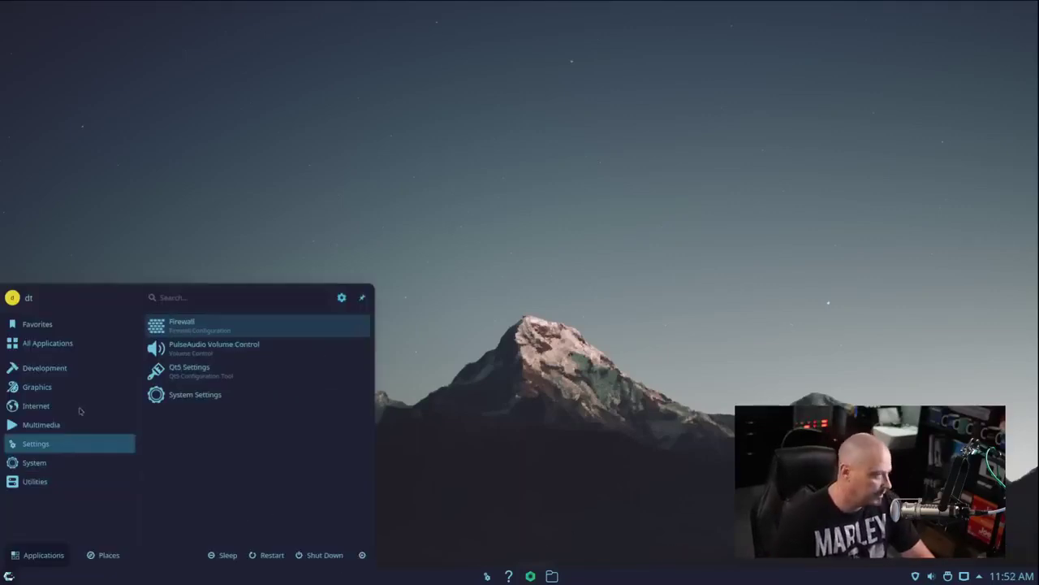
Move through the launcher's System category to Settings, listing Firewall and System Settings
{"action": "mouse_move", "coordinate": [68, 409]}
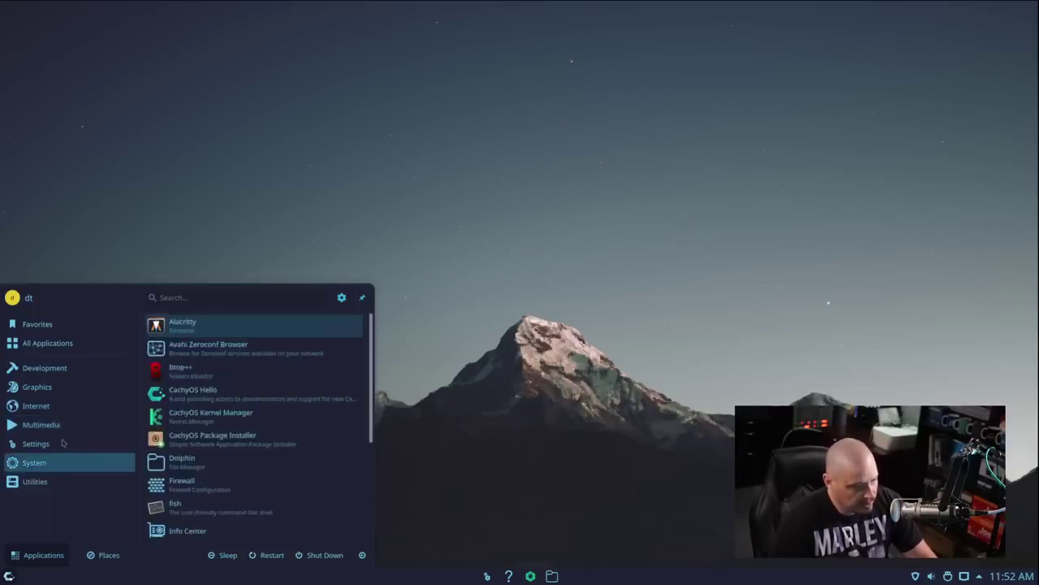
{"action": "mouse_move", "coordinate": [36, 449]}
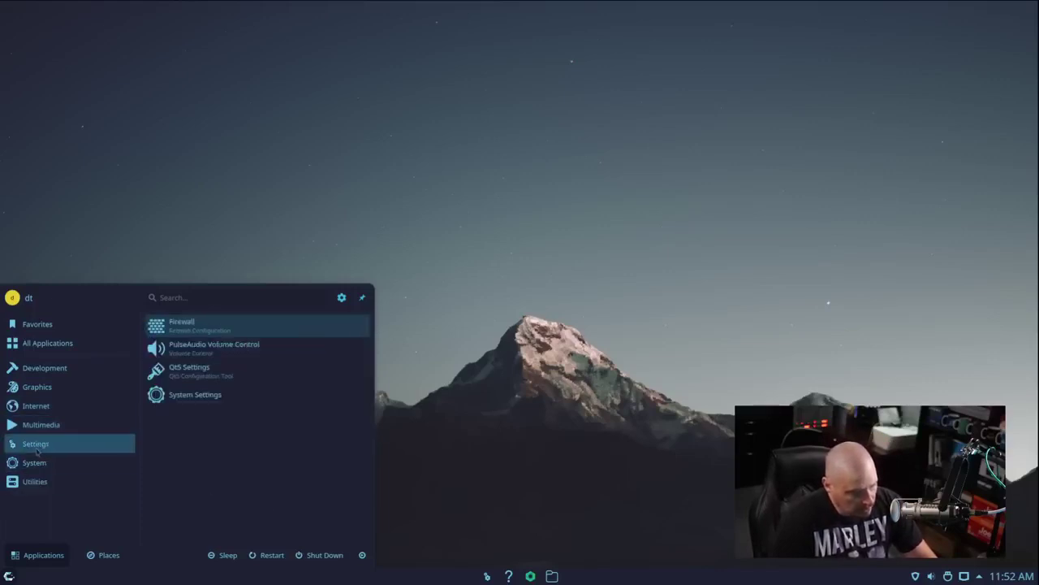
Launch Firewall, cancel its password prompt, quit after the authorization error, and reopen launcher Settings
{"action": "left_click", "coordinate": [208, 329]}
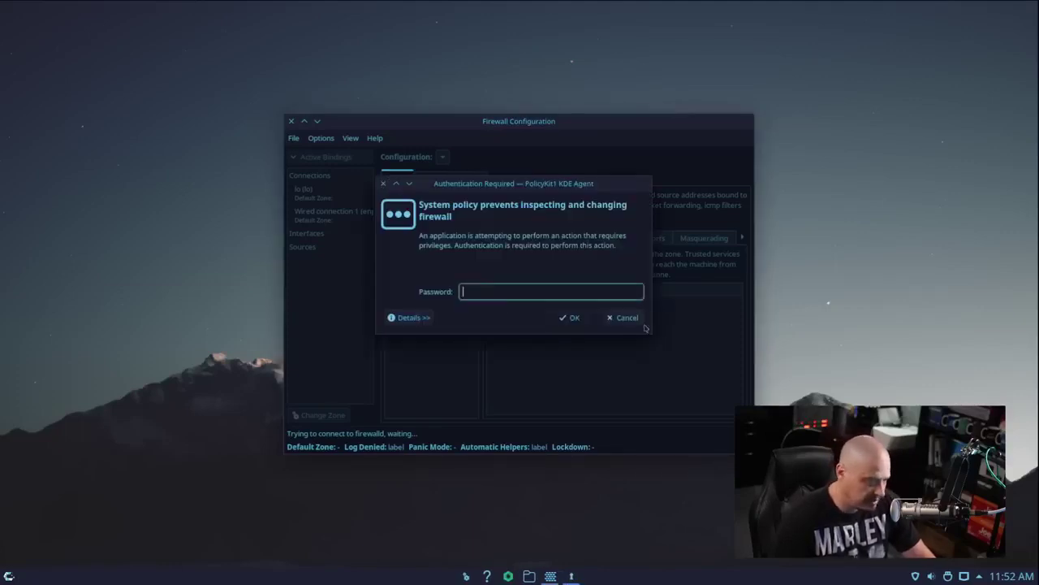
{"action": "left_click", "coordinate": [624, 318]}
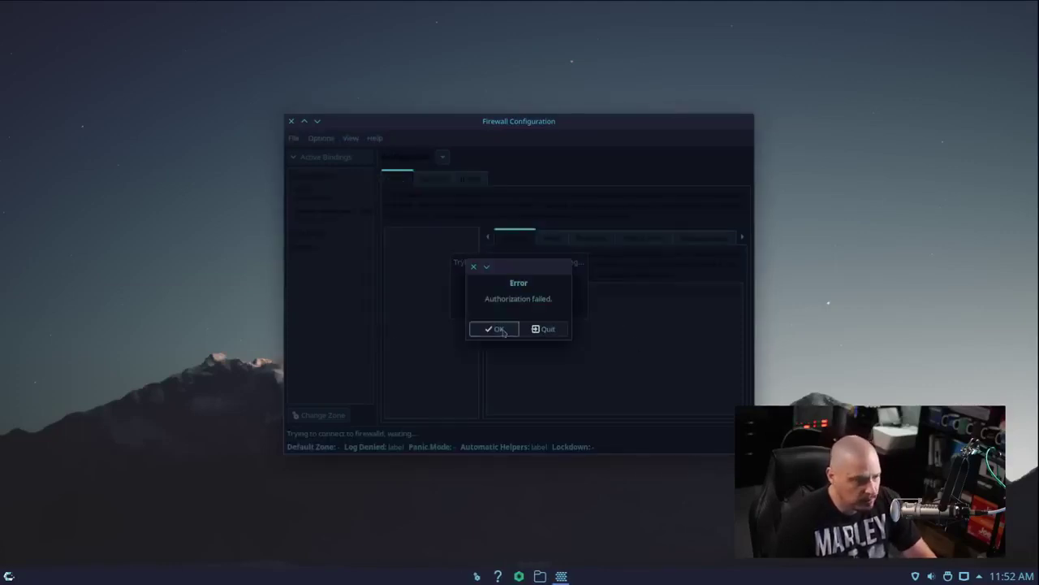
{"action": "left_click", "coordinate": [544, 329]}
{"action": "left_click", "coordinate": [8, 576]}
{"action": "mouse_move", "coordinate": [76, 449]}
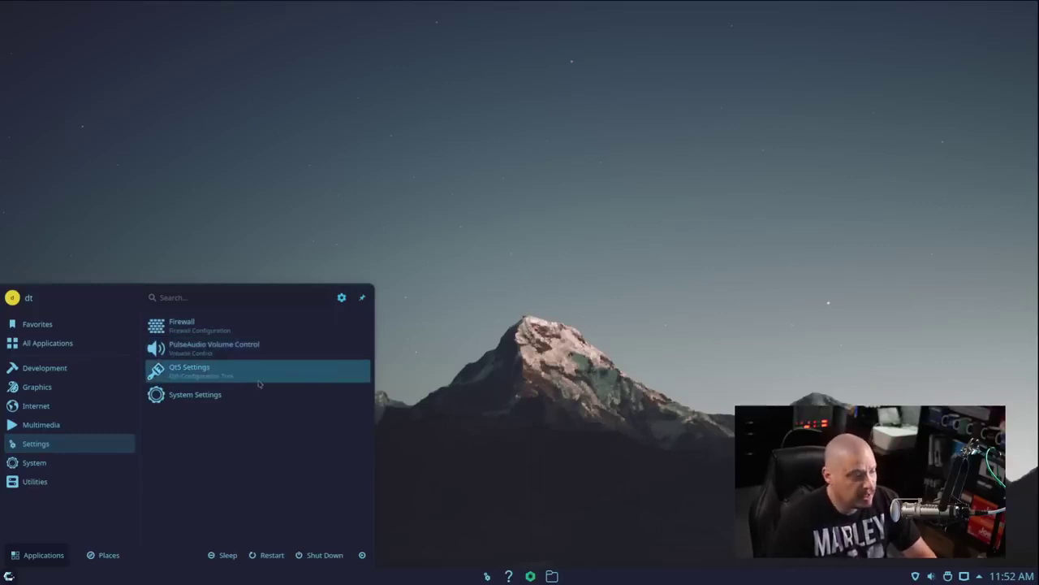
View Qt5 Settings' Fonts, Icon Theme and Interface tabs, close it, and reopen the launcher
{"action": "left_click", "coordinate": [259, 384]}
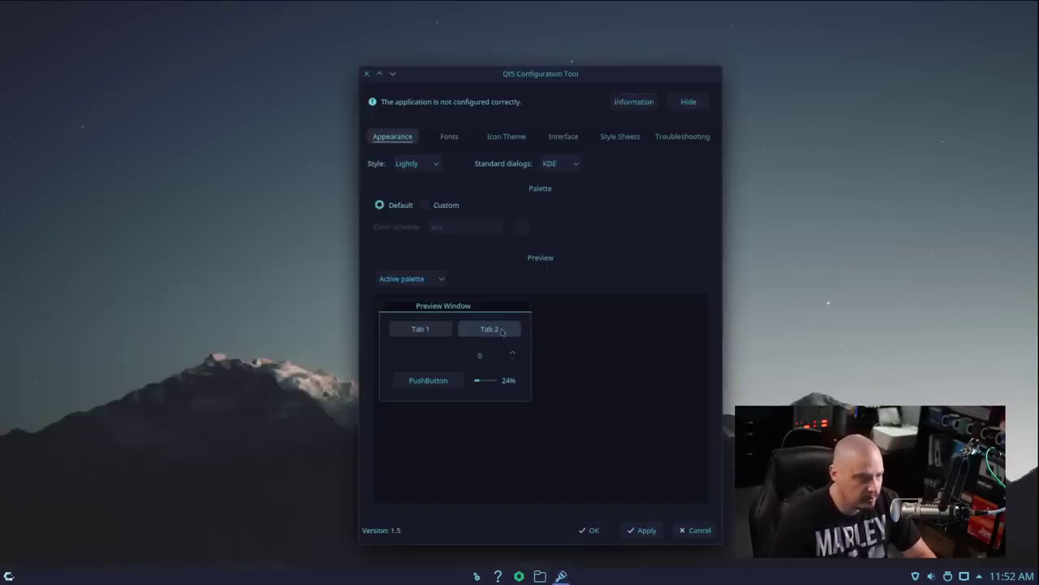
{"action": "left_click", "coordinate": [443, 137]}
{"action": "left_click", "coordinate": [506, 137]}
{"action": "left_click", "coordinate": [563, 136]}
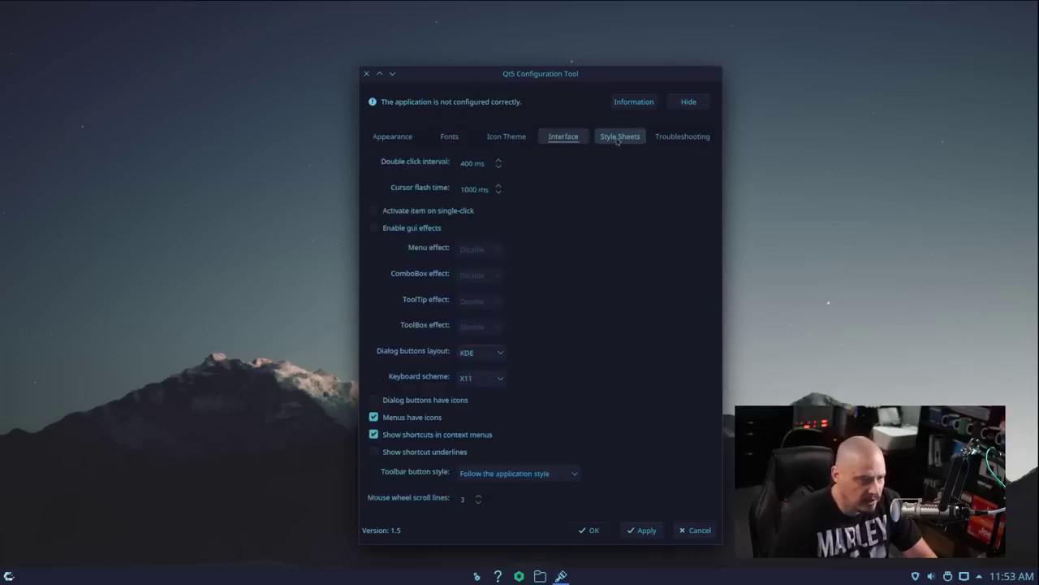
{"action": "left_click", "coordinate": [366, 74]}
{"action": "key", "text": "super"}
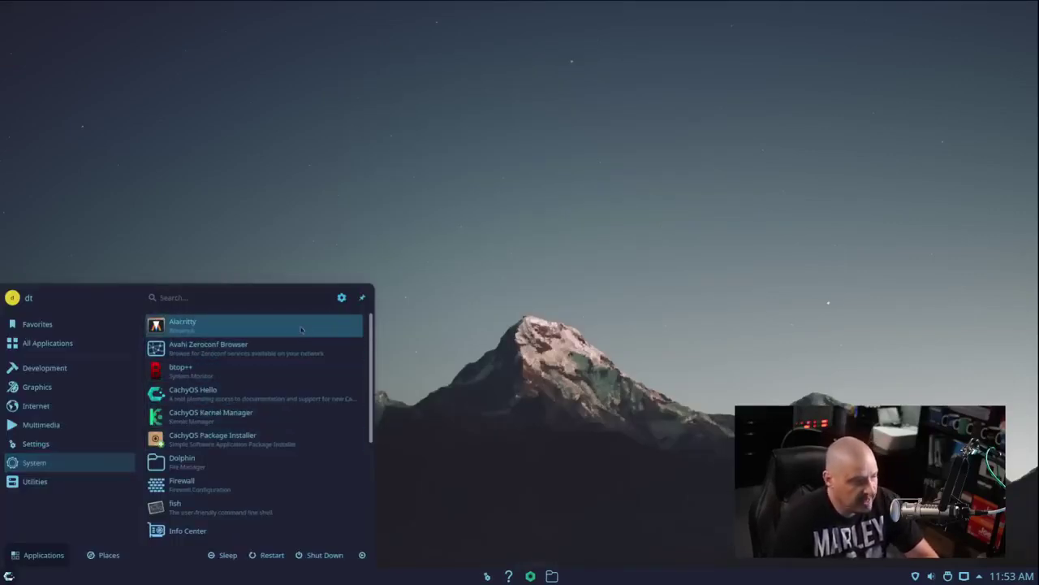
Launch Alacritty, maximize and restore its window, then close it
{"action": "left_click", "coordinate": [301, 328]}
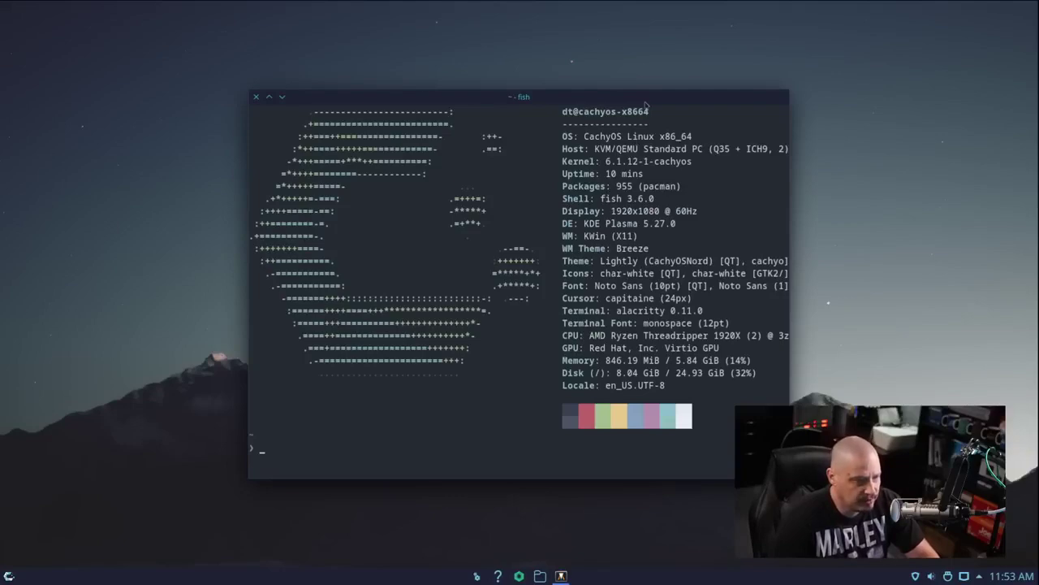
{"action": "double_click", "coordinate": [646, 99]}
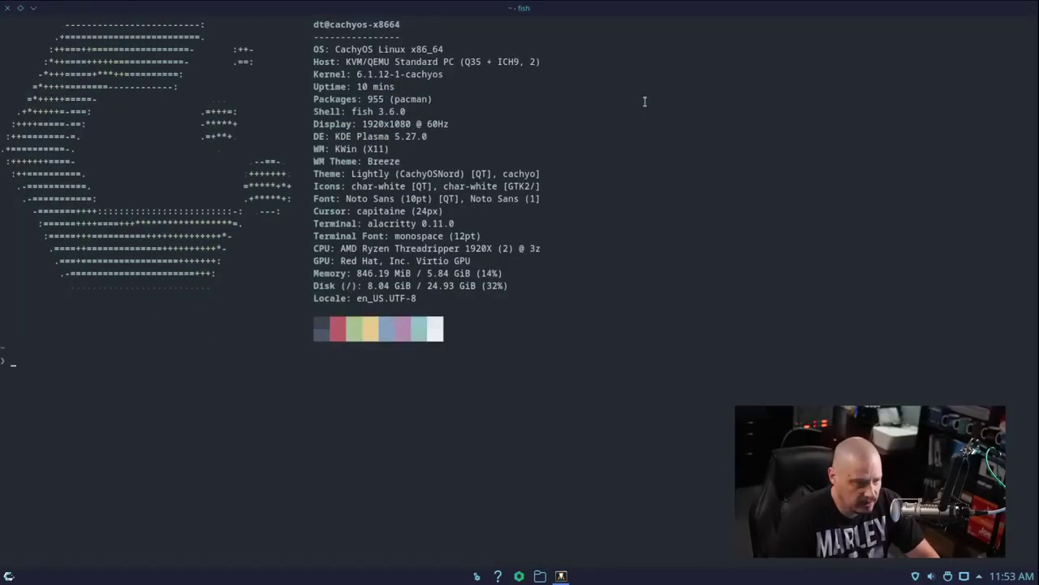
{"action": "double_click", "coordinate": [529, 12]}
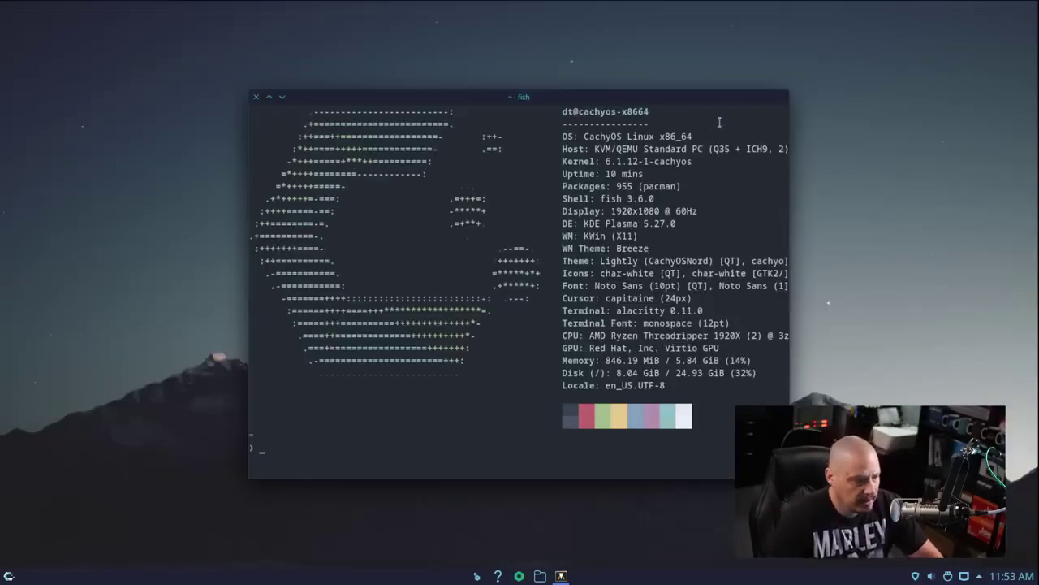
{"action": "left_click", "coordinate": [256, 96]}
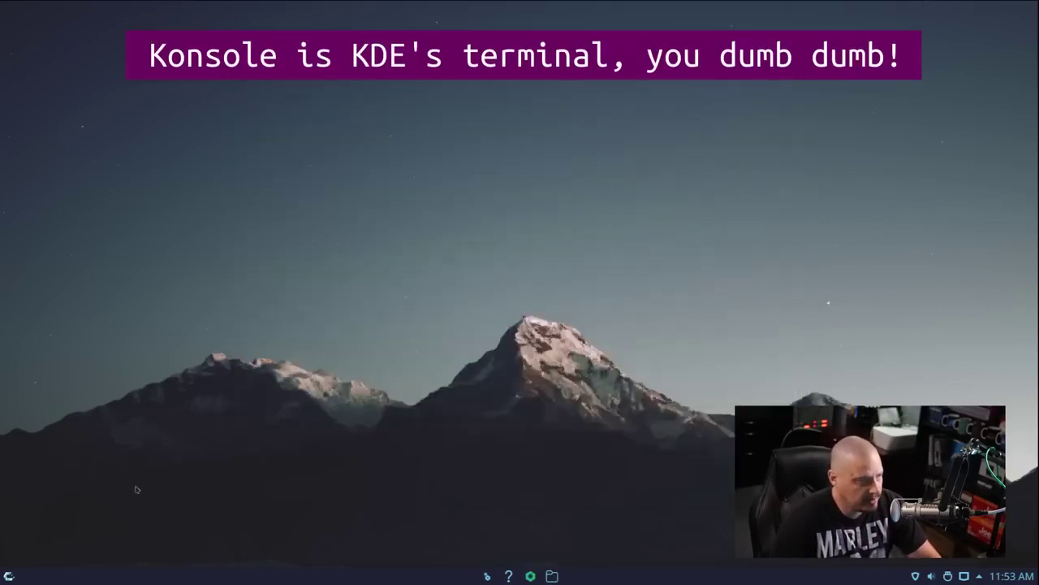
Start btop++ from the launcher's System category and maximize its Konsole window
{"action": "key", "text": "super"}
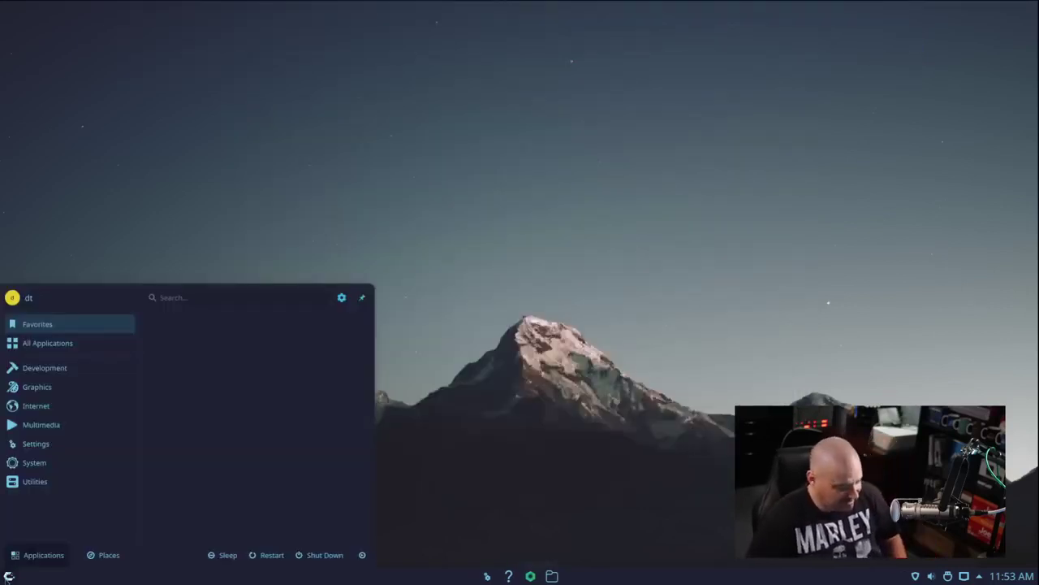
{"action": "left_click", "coordinate": [77, 467]}
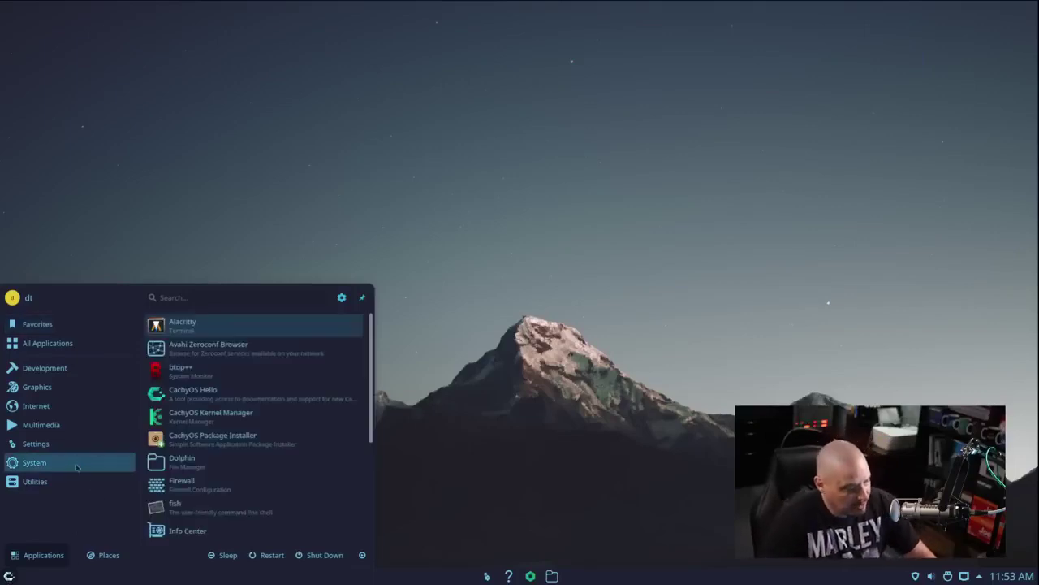
{"action": "left_click", "coordinate": [302, 382]}
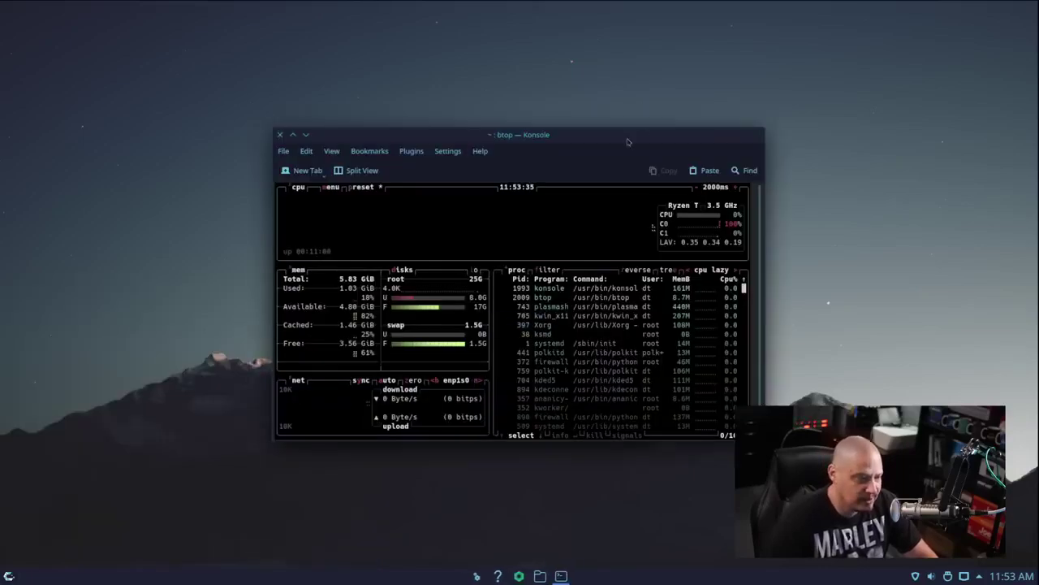
{"action": "double_click", "coordinate": [643, 133]}
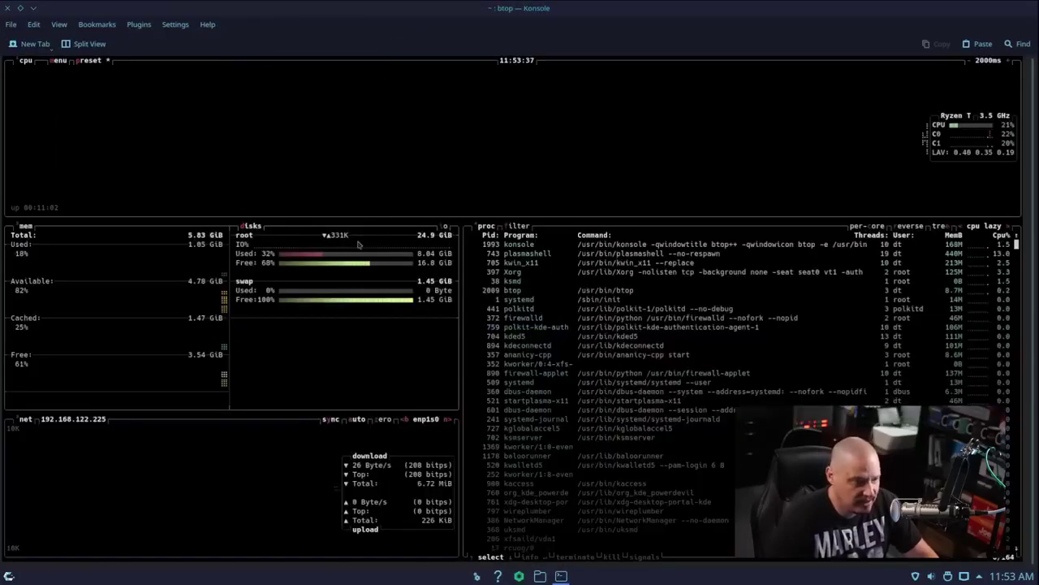
Close btop and show the launcher's System apps: Kernel Manager, Package Installer and Dolphin
{"action": "left_click", "coordinate": [6, 7]}
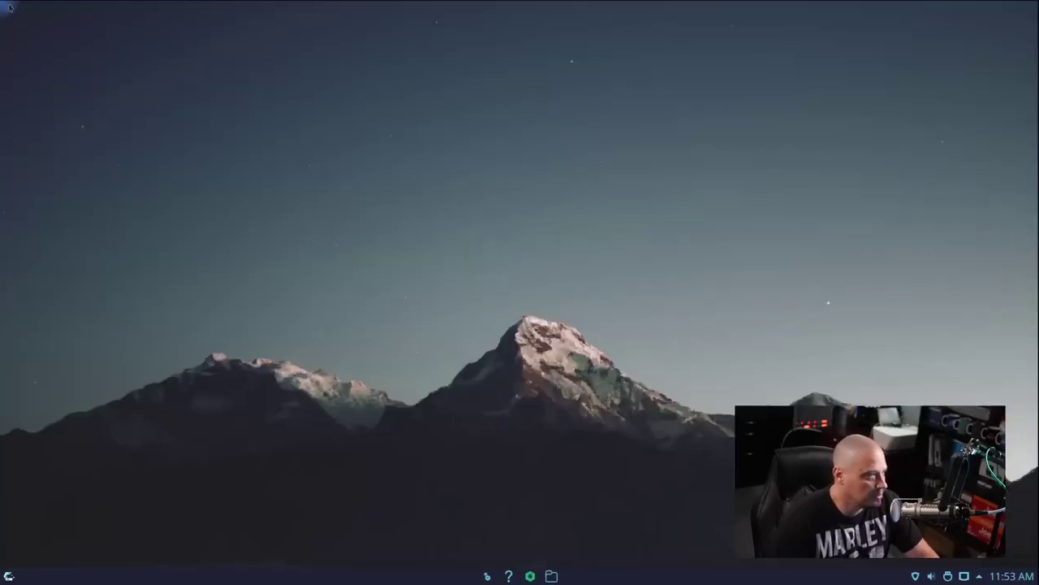
{"action": "left_click", "coordinate": [8, 576]}
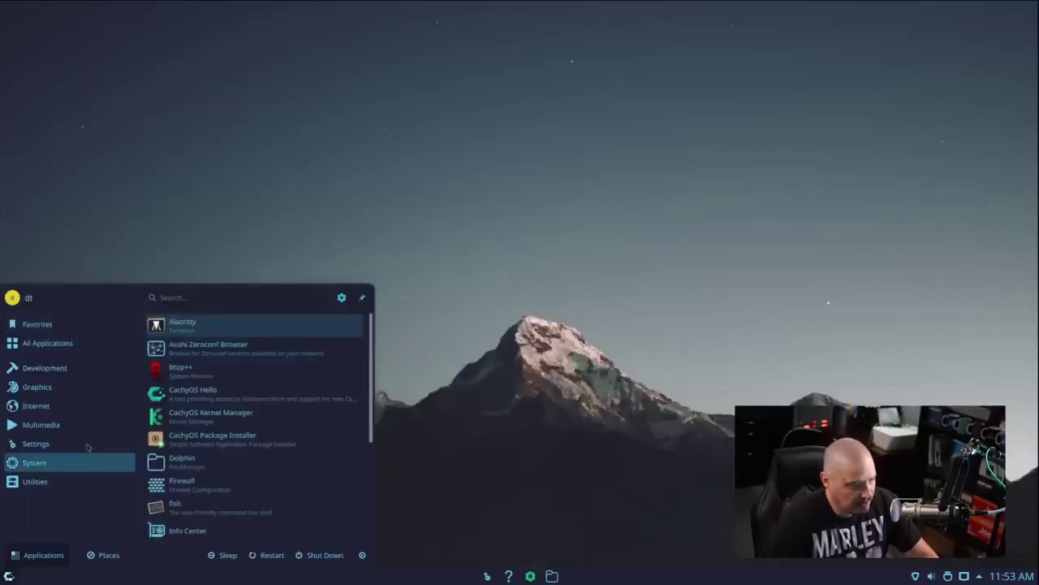
{"action": "mouse_move", "coordinate": [87, 444]}
{"action": "mouse_move", "coordinate": [76, 462]}
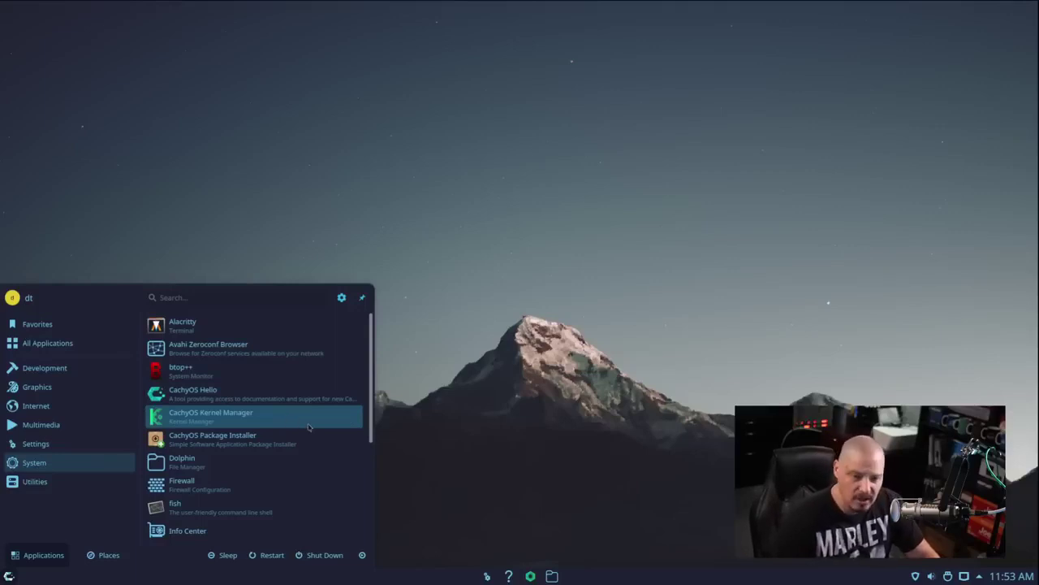
Launch Dolphin on the Home folder, drag its window around the desktop, then close it
{"action": "left_click", "coordinate": [315, 476]}
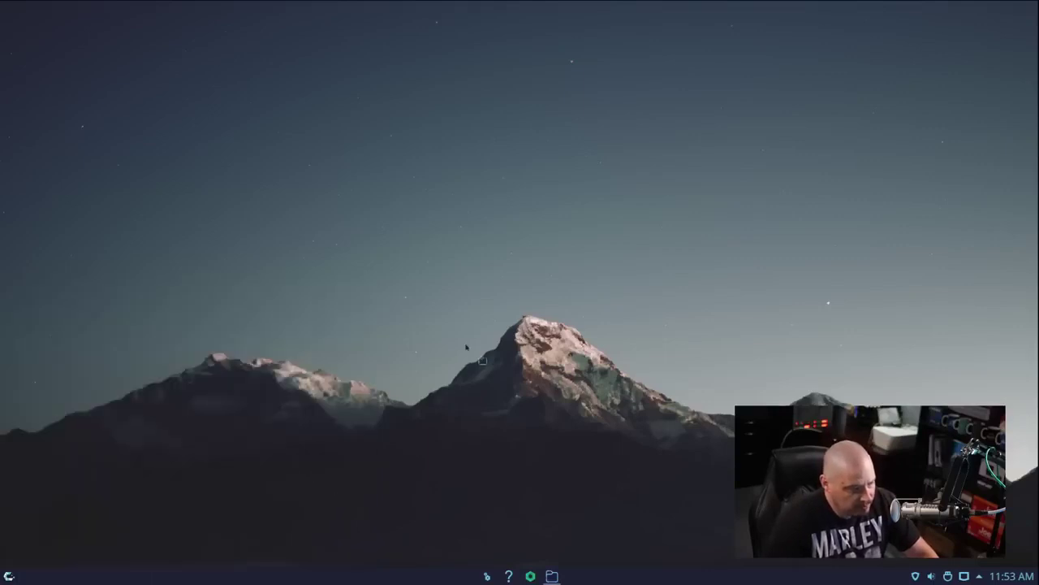
{"action": "left_click_drag", "start_coordinate": [580, 137], "coordinate": [409, 116]}
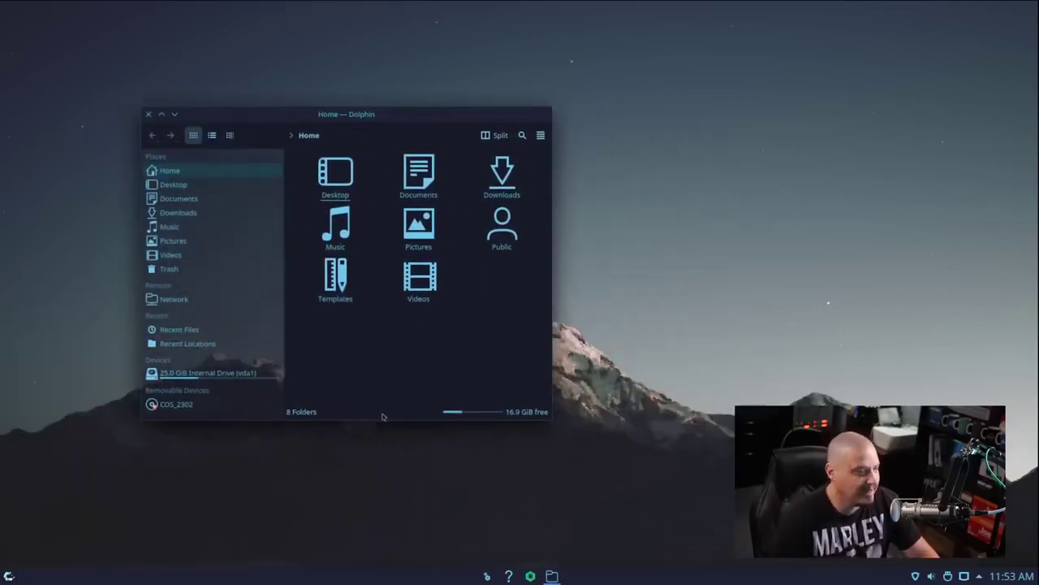
{"action": "left_click_drag", "start_coordinate": [420, 114], "coordinate": [540, 130]}
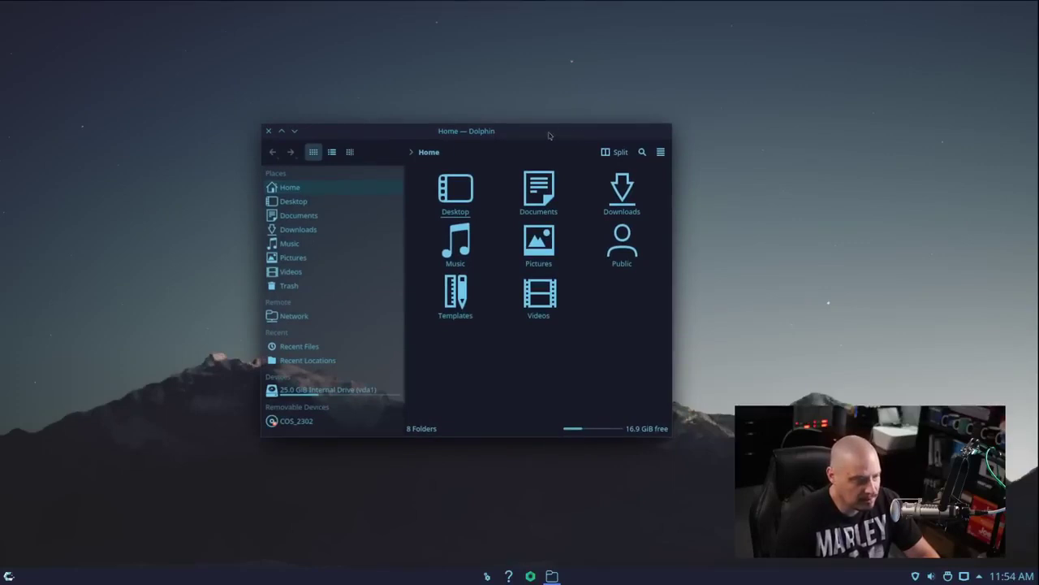
{"action": "left_click_drag", "start_coordinate": [552, 130], "coordinate": [510, 112]}
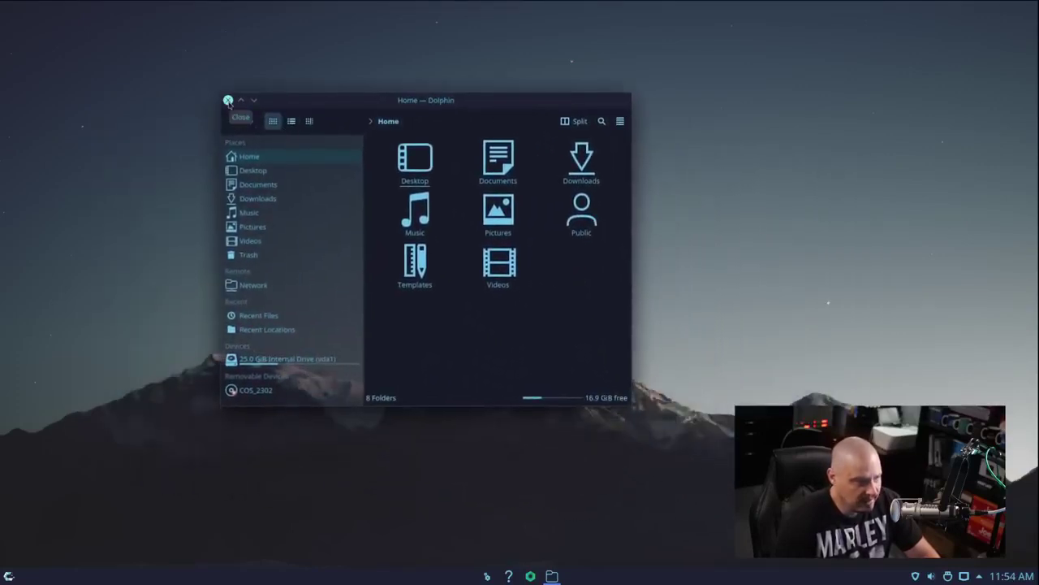
{"action": "left_click", "coordinate": [228, 100]}
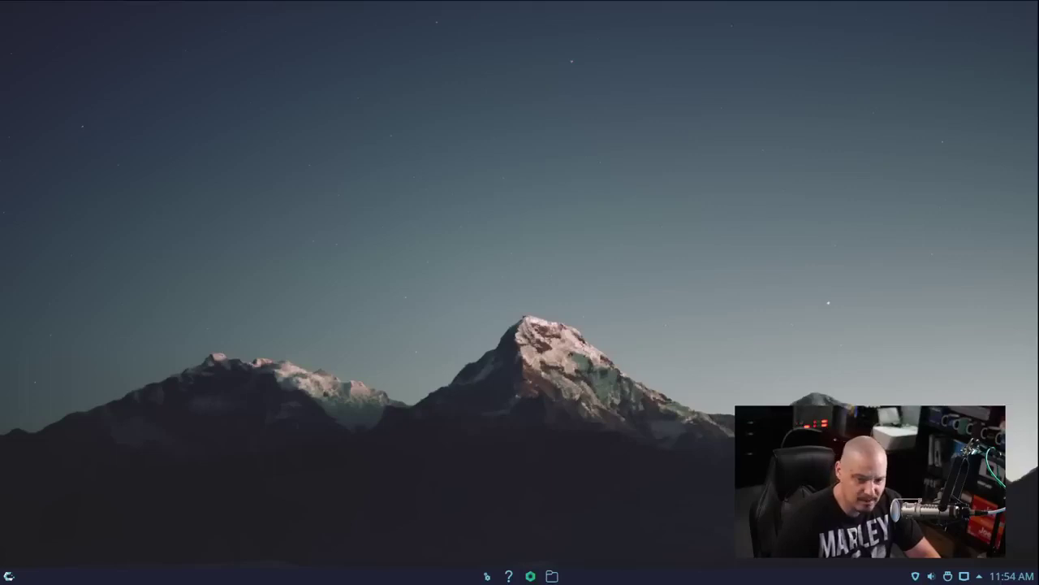
Launch the fish shell terminal from the launcher, then close that Konsole window
{"action": "key", "text": "super"}
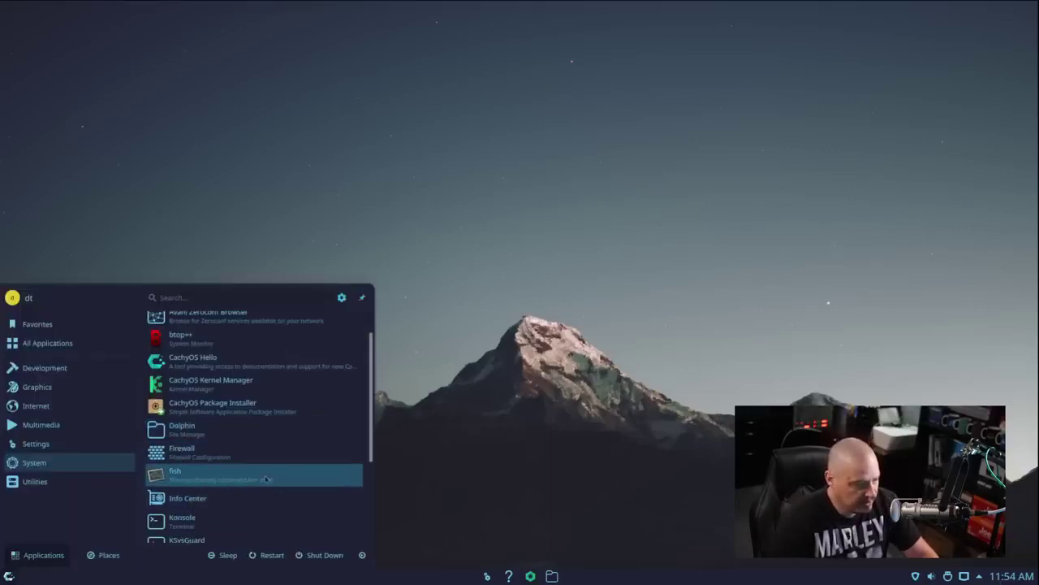
{"action": "left_click", "coordinate": [261, 480]}
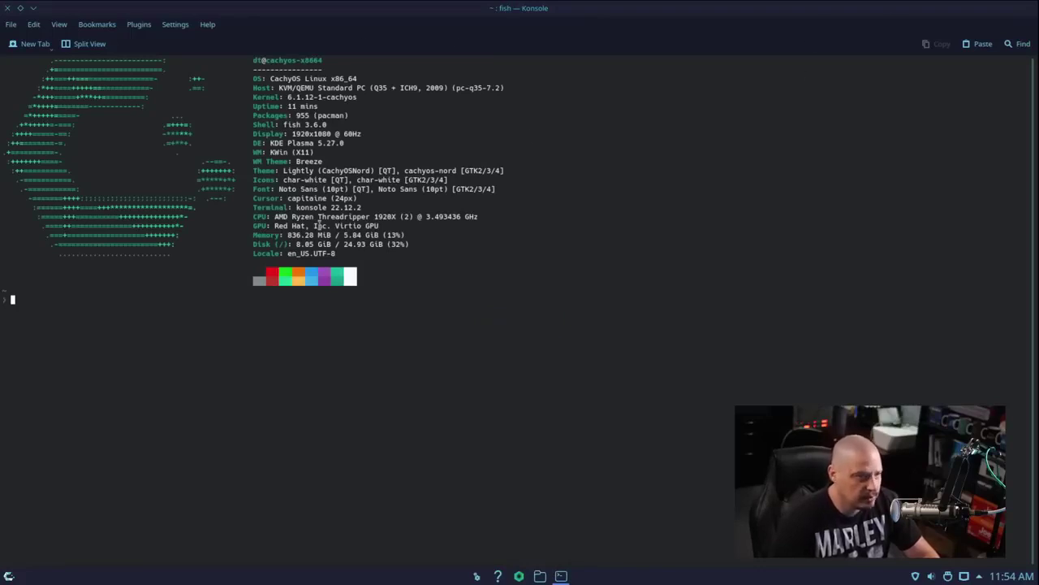
{"action": "left_click", "coordinate": [7, 8]}
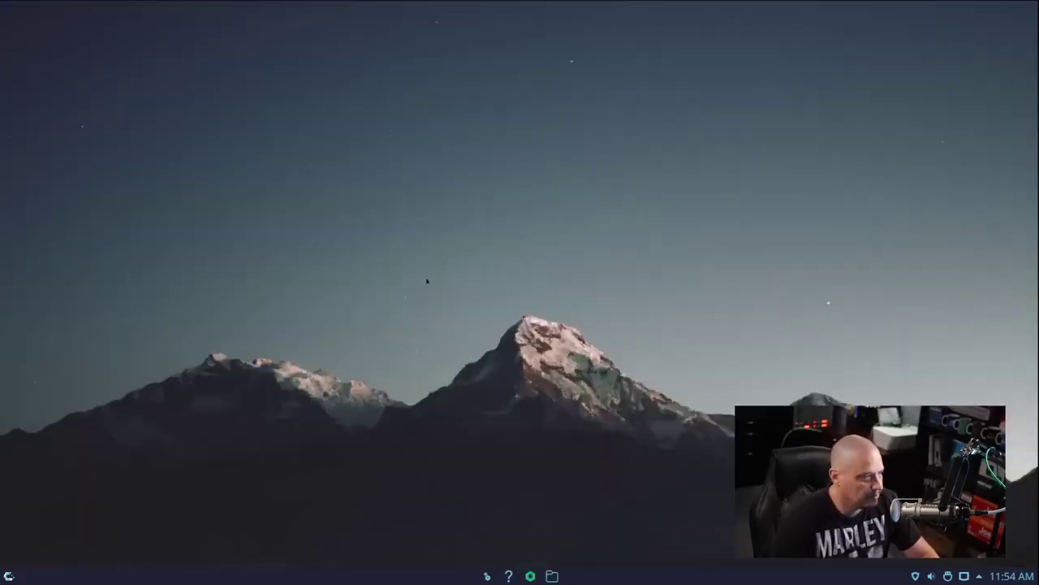
Launch Alacritty by searching 'alacr' and run echo $SHELL to show /bin/fish
{"action": "key", "text": "super"}
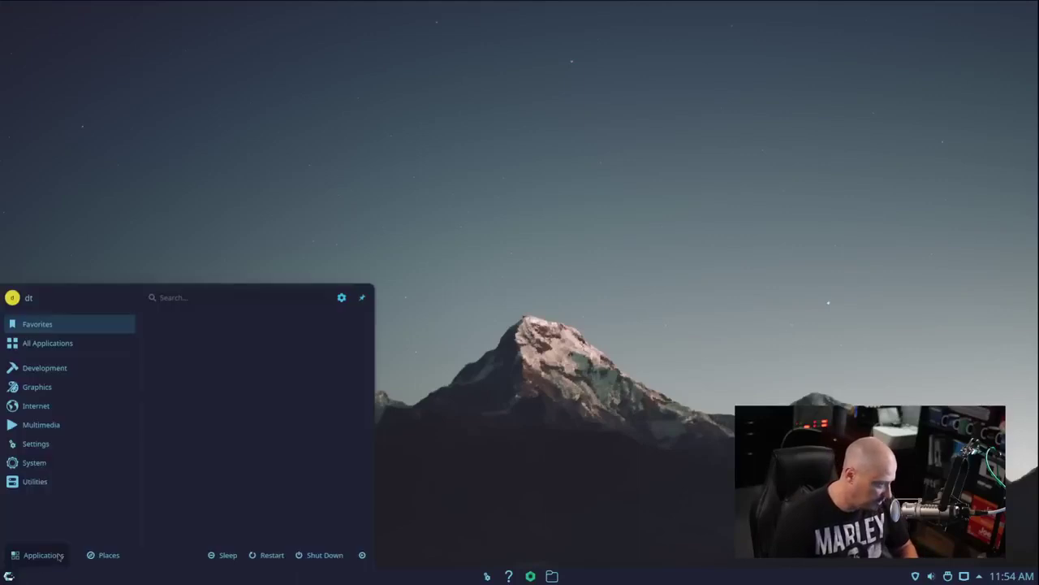
{"action": "type", "text": "alacr"}
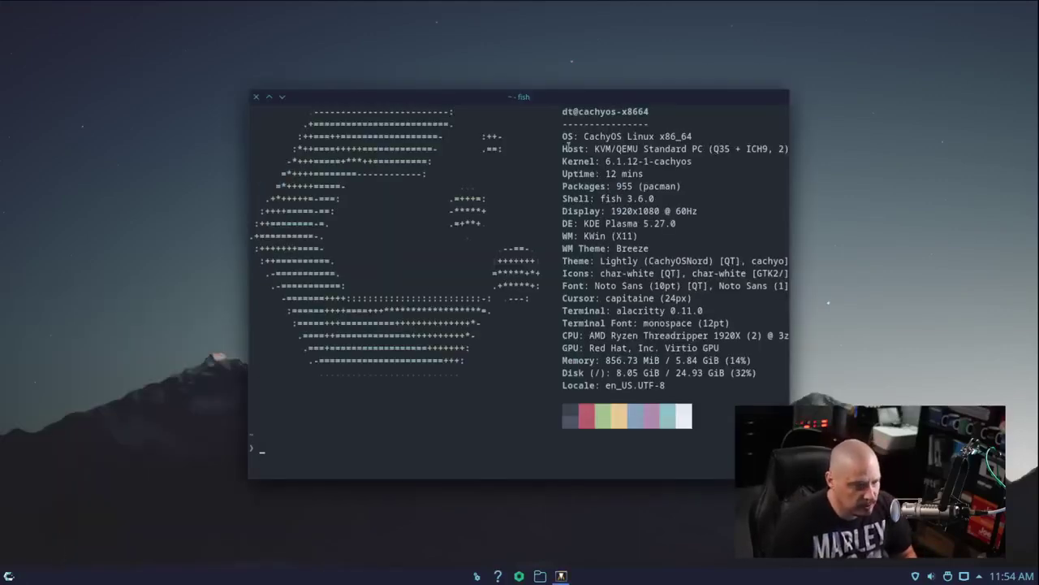
{"action": "left_click_drag", "start_coordinate": [608, 92], "coordinate": [528, 78]}
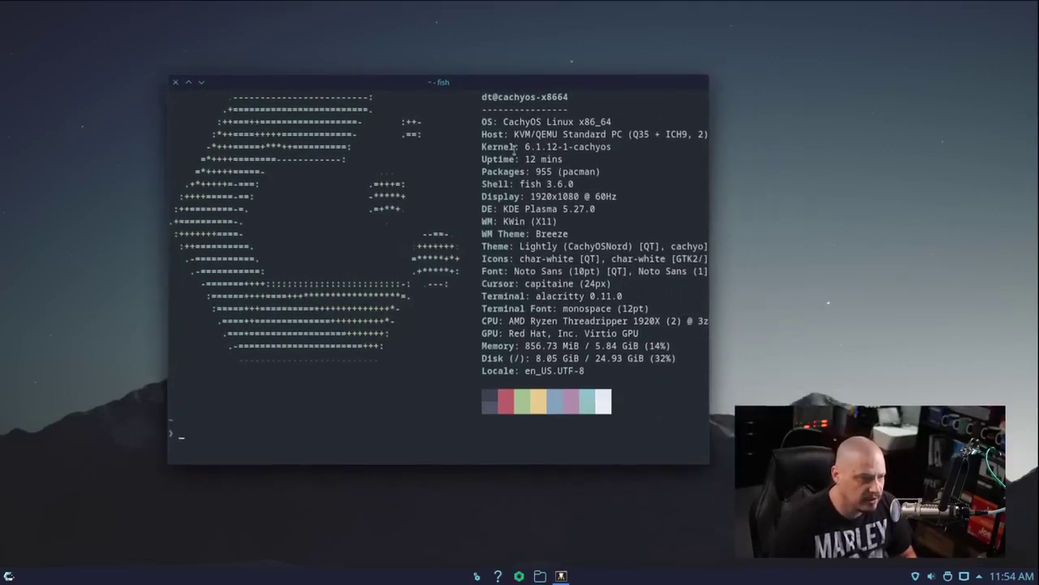
{"action": "left_click_drag", "start_coordinate": [521, 184], "coordinate": [587, 184]}
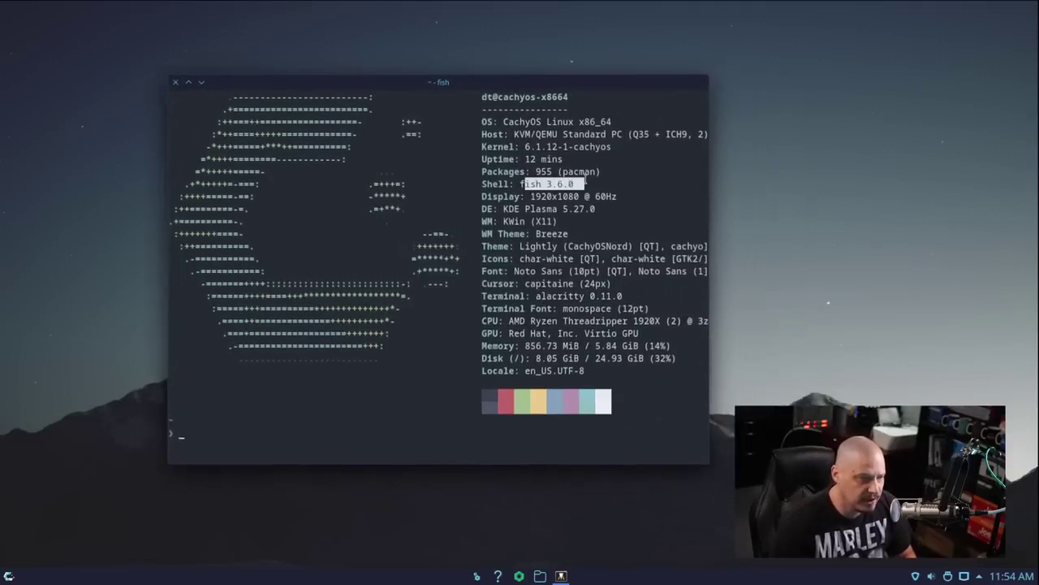
{"action": "left_click", "coordinate": [544, 437]}
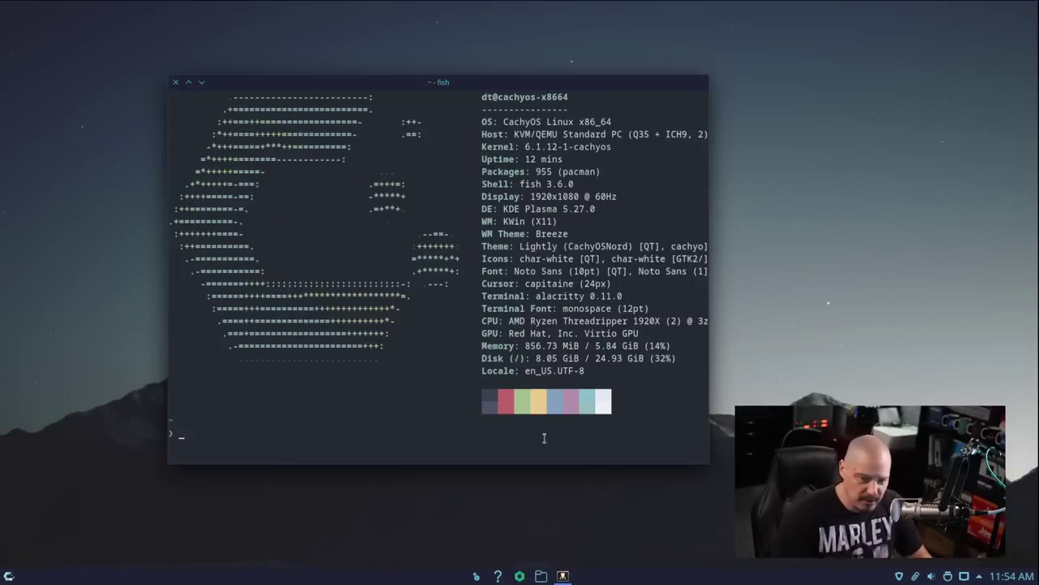
{"action": "type", "text": "echo $SHELL"}
{"action": "key", "text": "Return"}
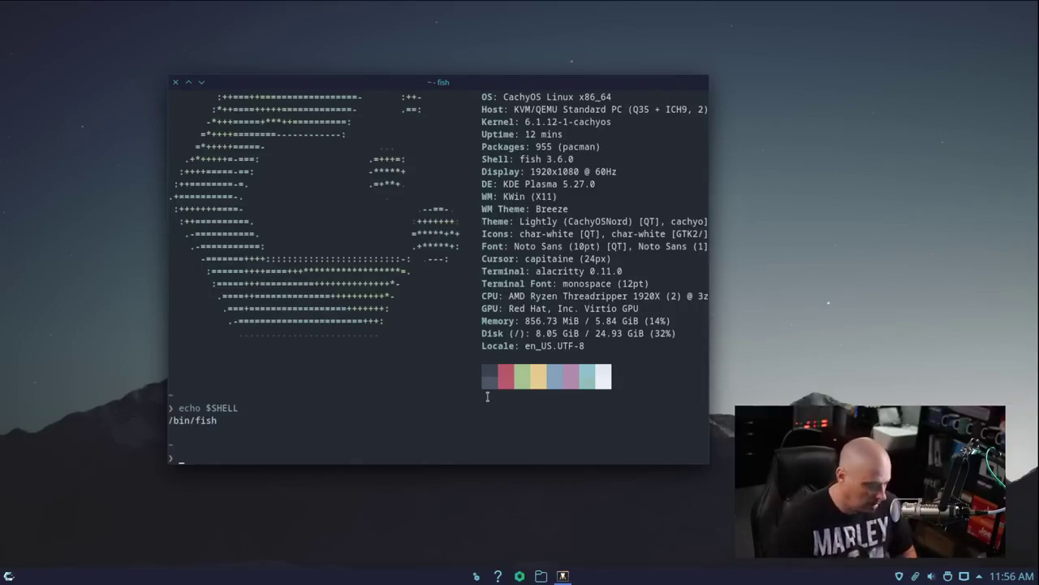
Maximize Alacritty, enlarge its text, and open /etc/passwd in vim
{"action": "key", "text": "super+Page_Up"}
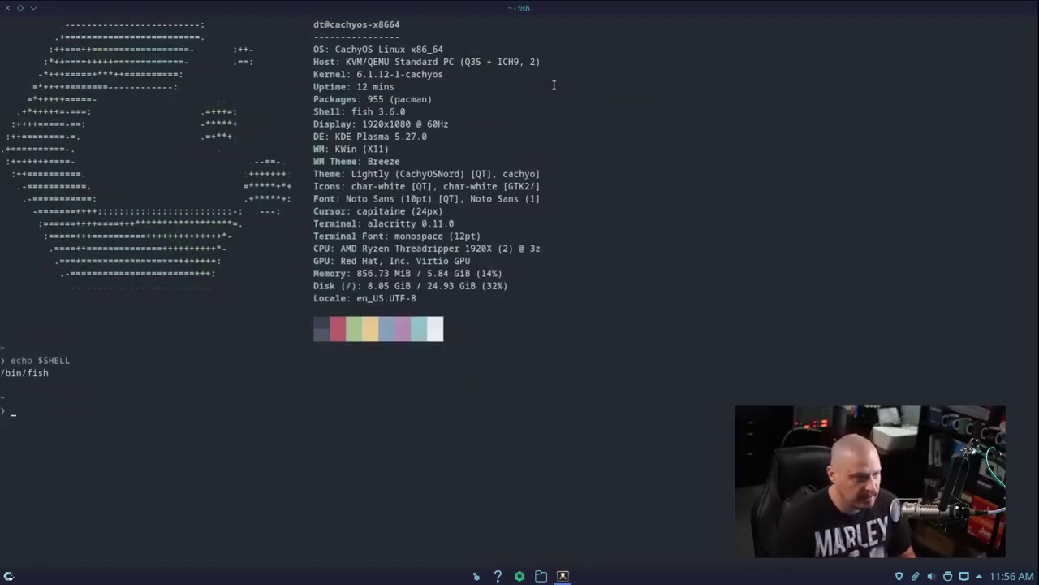
{"action": "key", "text": "ctrl+plus"}
{"action": "key", "text": "ctrl+plus"}
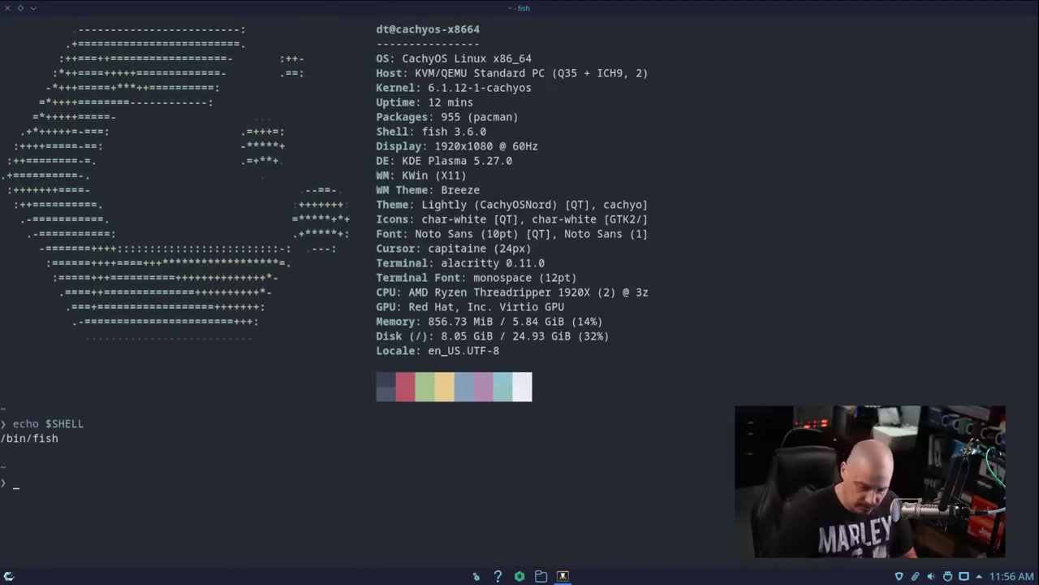
{"action": "type", "text": "/etc/pass"}
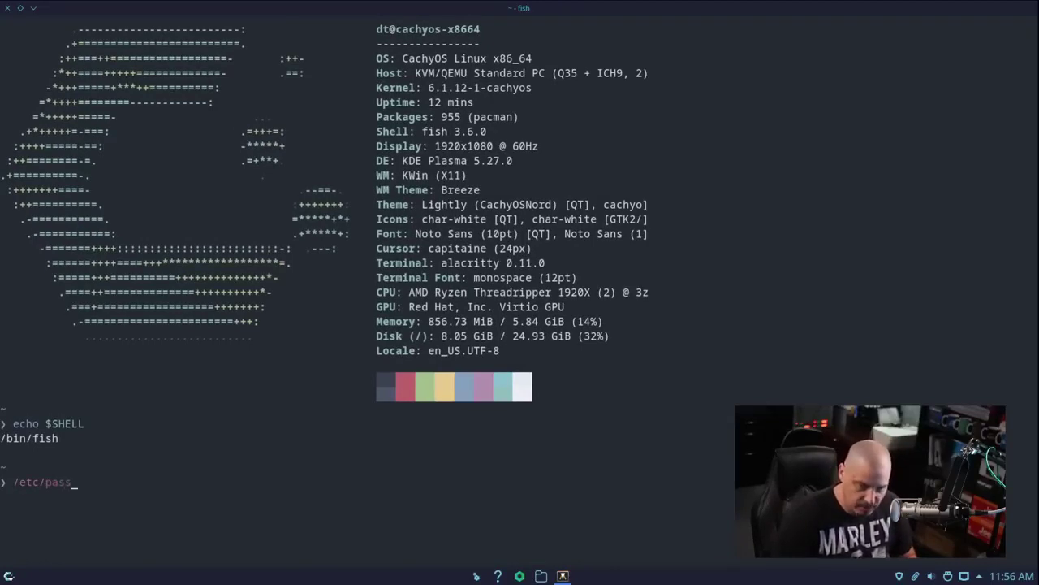
{"action": "type", "text": "wd"}
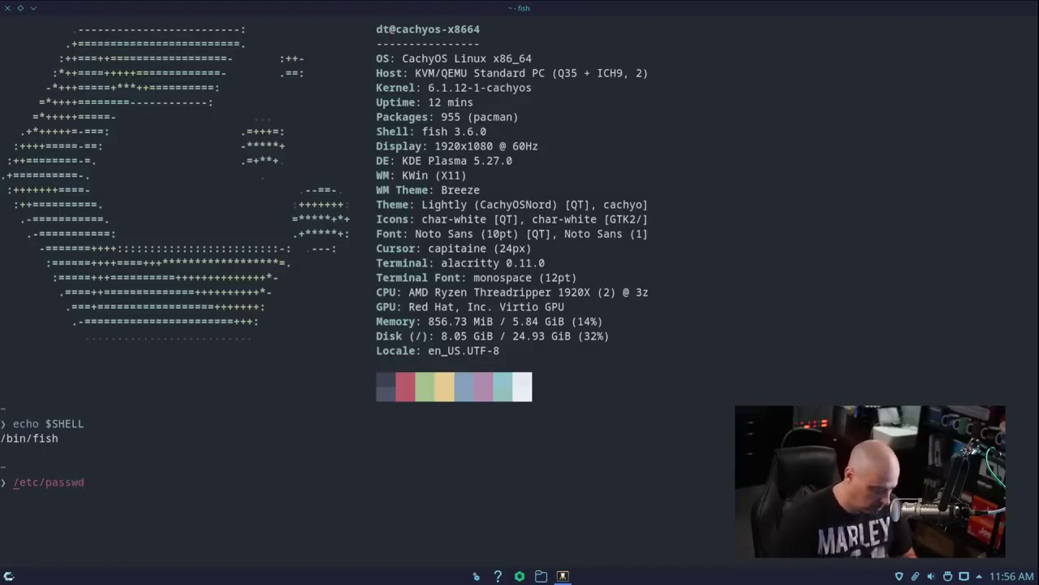
{"action": "type", "text": "vim"}
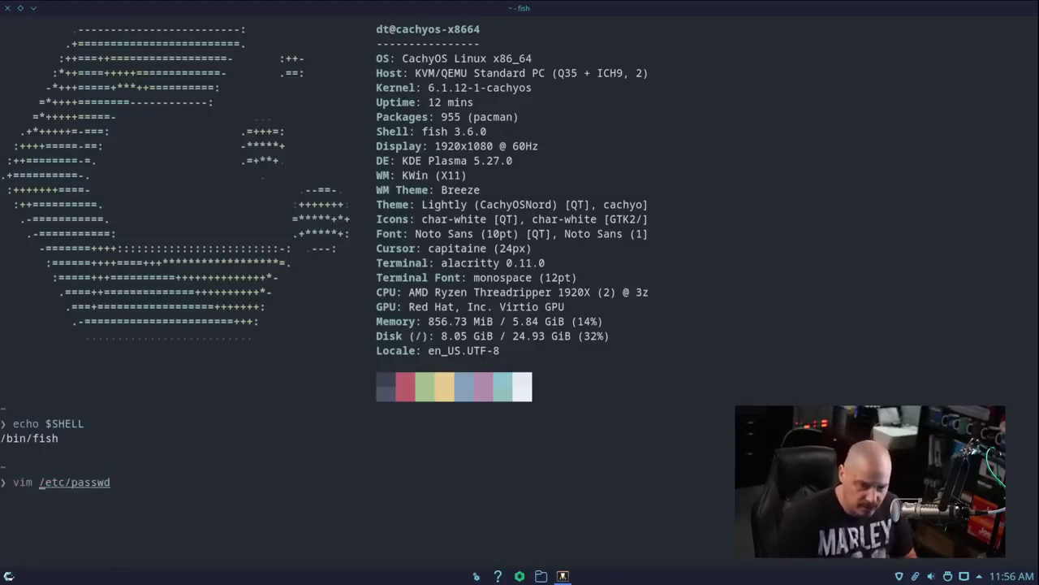
{"action": "key", "text": "Return"}
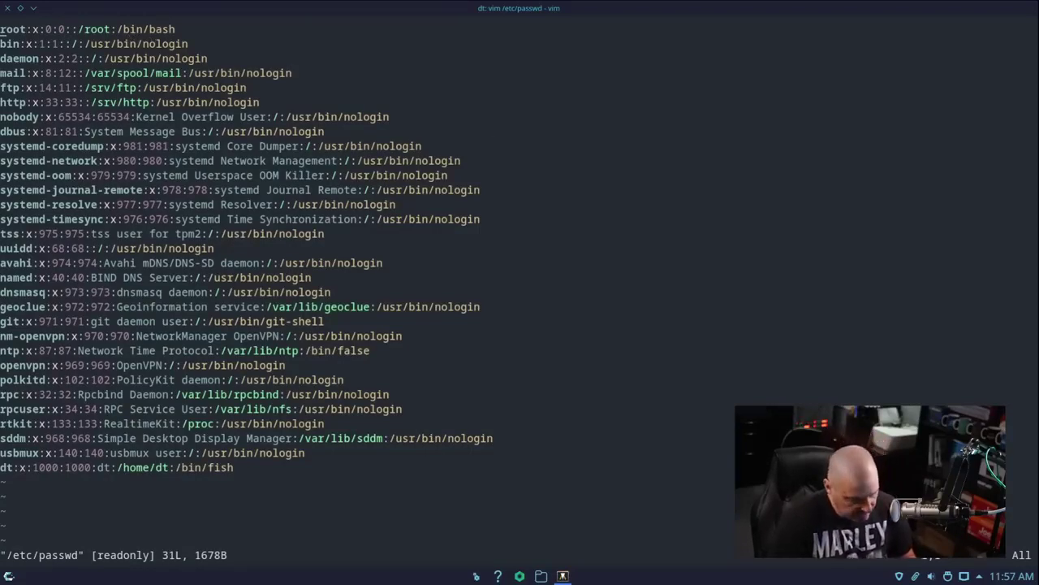
Quit vim with :q and close the terminal with exit
{"action": "type", "text": ":q"}
{"action": "key", "text": "Return"}
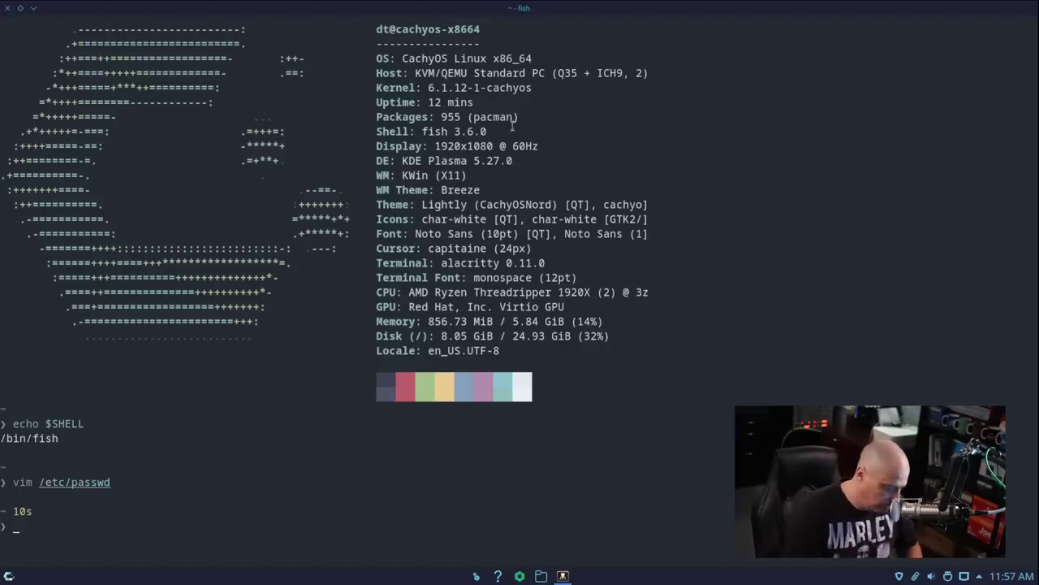
{"action": "type", "text": "exit"}
{"action": "key", "text": "Return"}
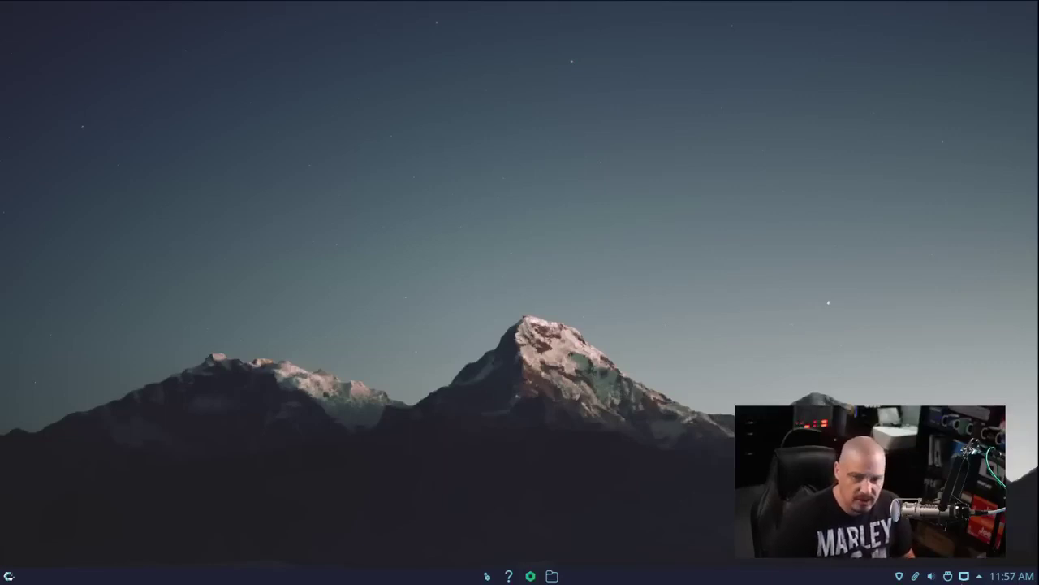
Launch Octopi from the launcher's System list, then move and enlarge its window
{"action": "key", "text": "super"}
{"action": "scroll", "coordinate": [246, 398], "scroll_direction": "down", "scroll_amount": 5}
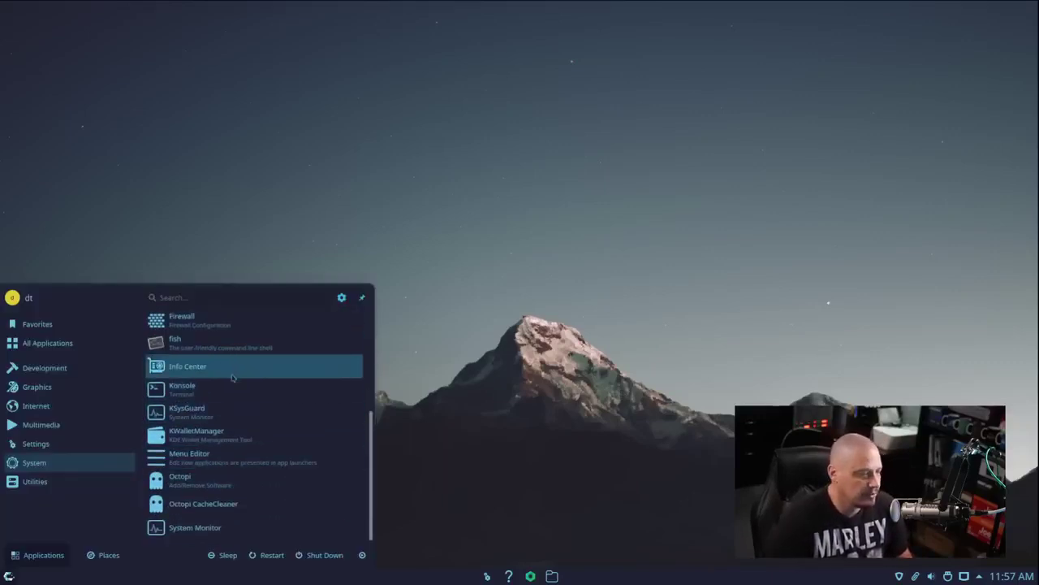
{"action": "left_click", "coordinate": [264, 488]}
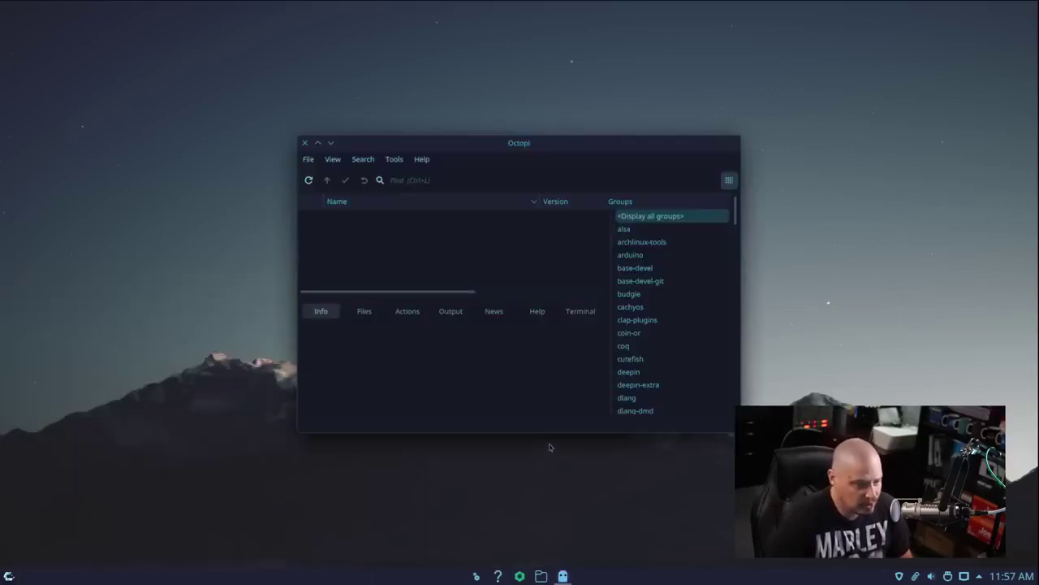
{"action": "left_click_drag", "start_coordinate": [568, 144], "coordinate": [433, 134]}
{"action": "left_click_drag", "start_coordinate": [606, 132], "coordinate": [765, 85]}
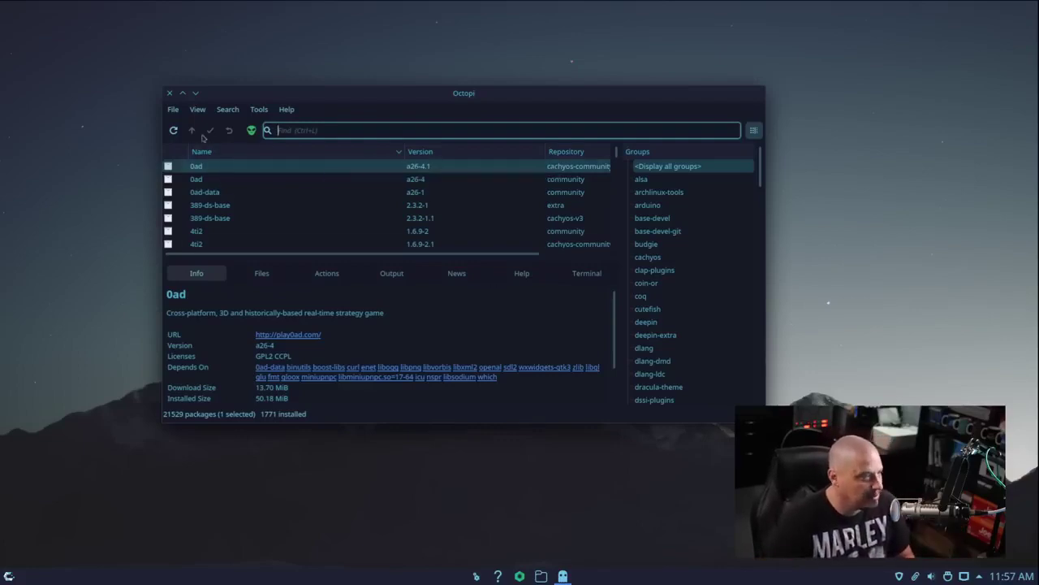
{"action": "left_click", "coordinate": [168, 94]}
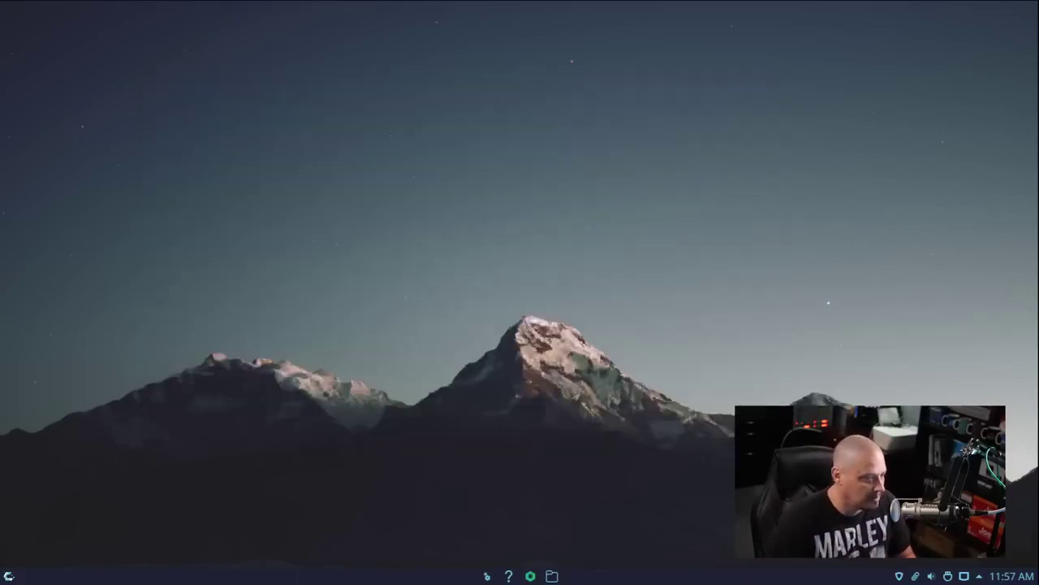
{"action": "key", "text": "super"}
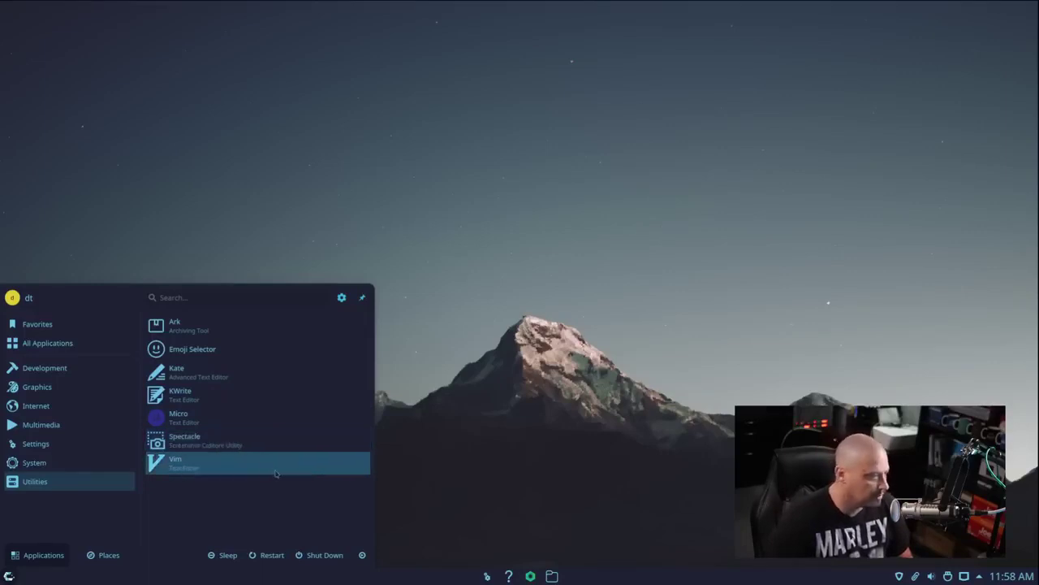
{"action": "left_click", "coordinate": [324, 227]}
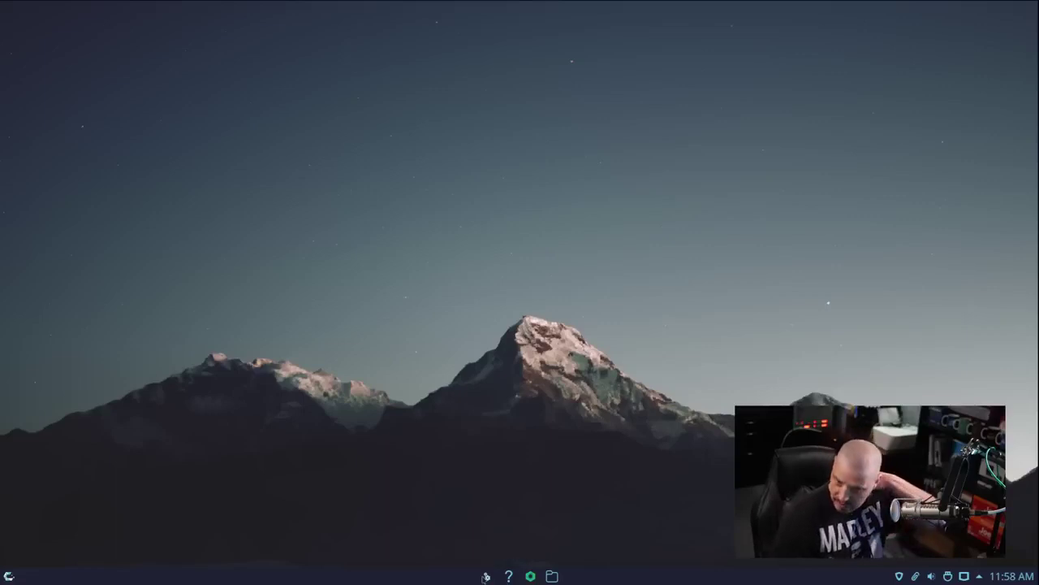
Search 'alac' in the launcher and drag Alacritty onto the taskbar to pin it
{"action": "left_click", "coordinate": [9, 576]}
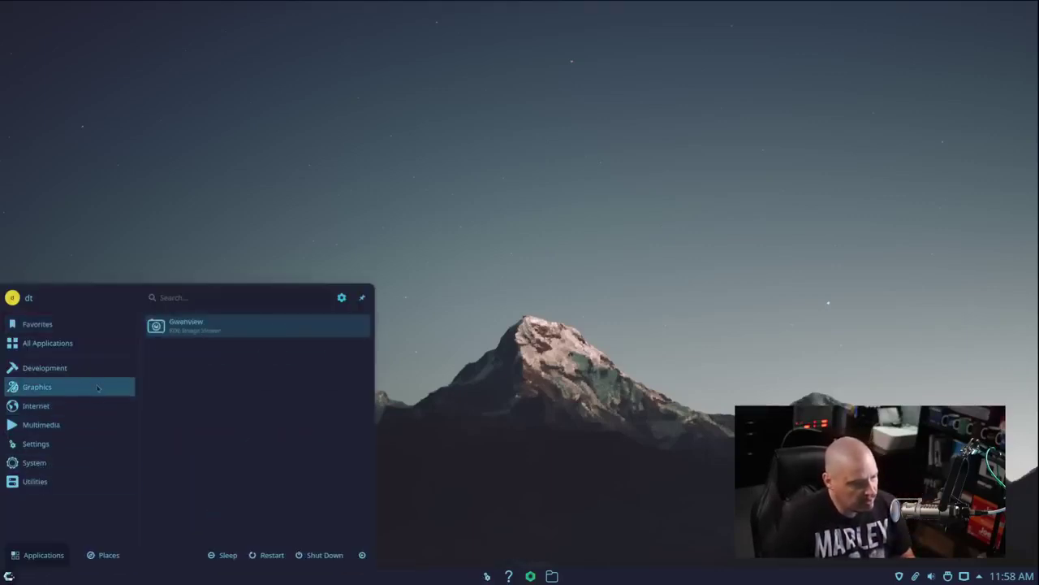
{"action": "type", "text": "alac"}
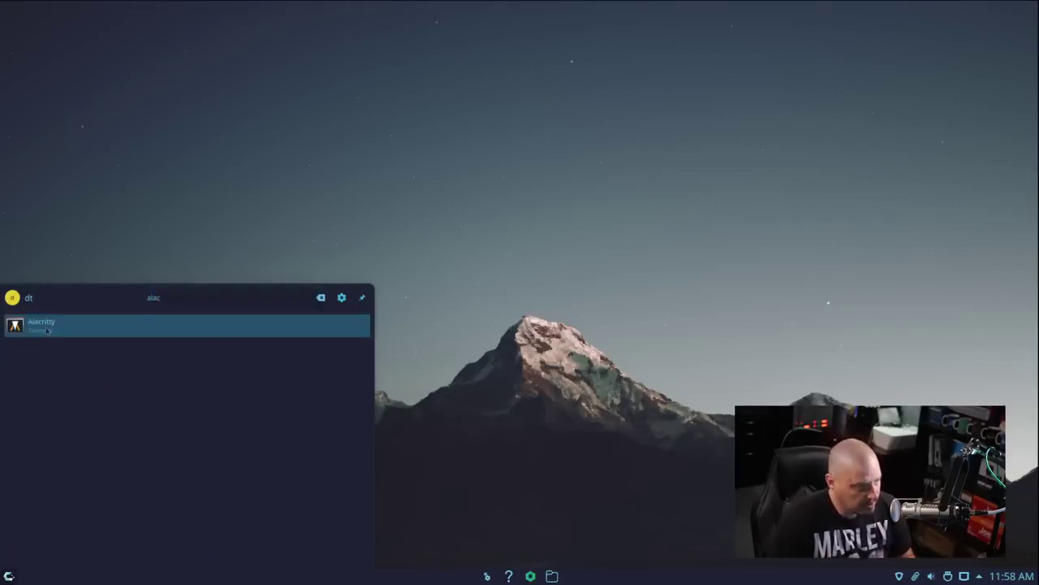
{"action": "left_click_drag", "start_coordinate": [54, 323], "coordinate": [509, 578]}
{"action": "left_click_drag", "start_coordinate": [571, 579], "coordinate": [571, 579]}
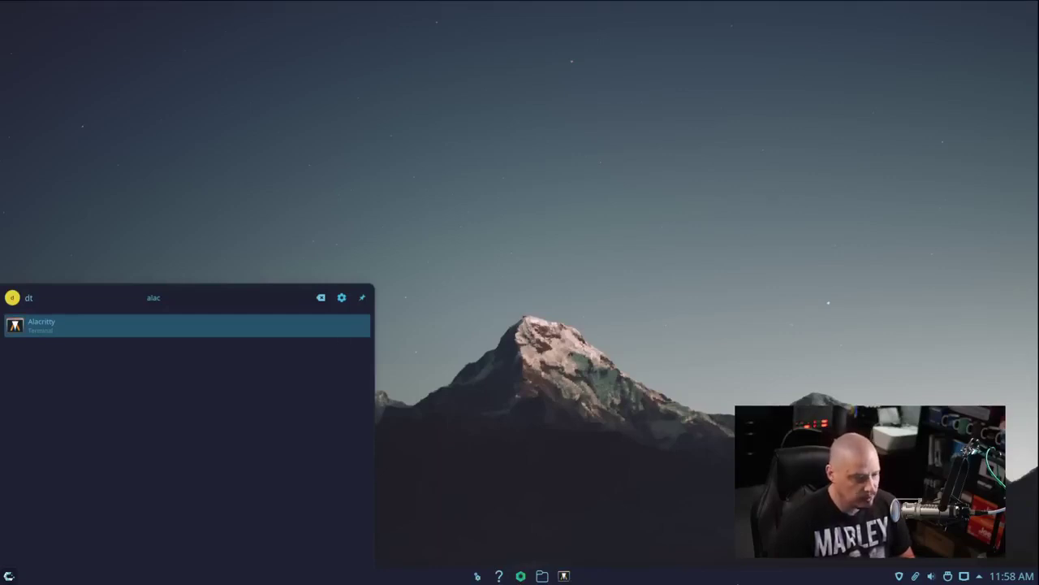
Close the launcher and open Configure Desktop and Wallpaper from the desktop's right-click menu
{"action": "left_click", "coordinate": [687, 326]}
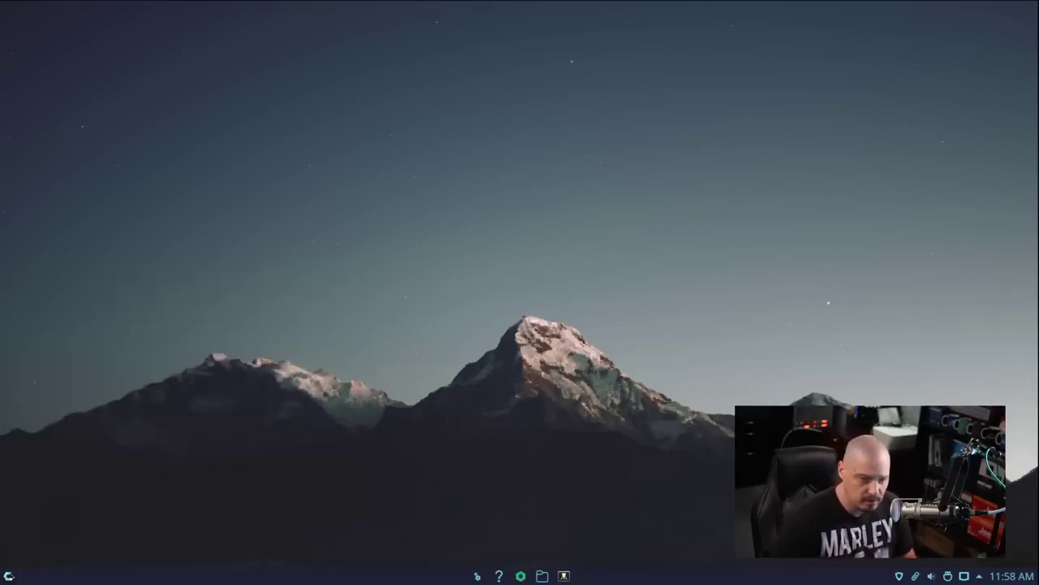
{"action": "right_click", "coordinate": [259, 160]}
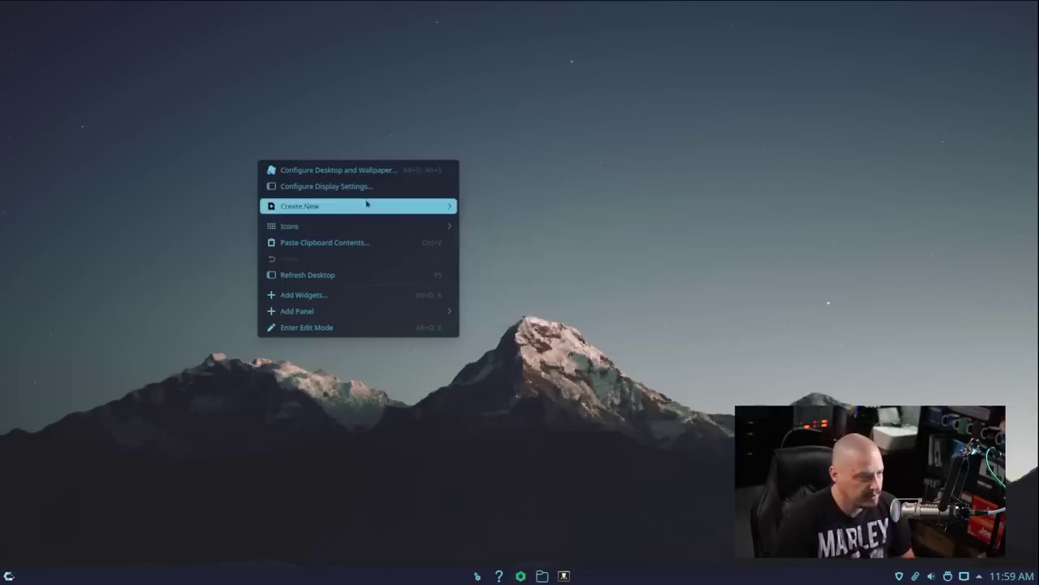
{"action": "left_click", "coordinate": [368, 171]}
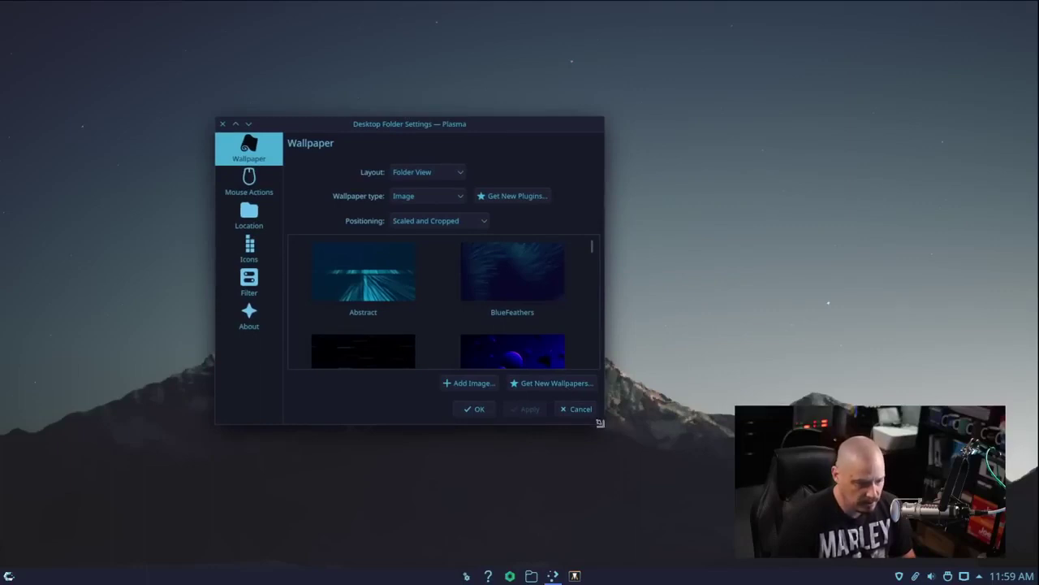
Enlarge the wallpaper settings and try Abstract, BlueFeathers, DarkStreaks, Dimensions and GreenFeathers
{"action": "left_click_drag", "start_coordinate": [600, 422], "coordinate": [674, 473]}
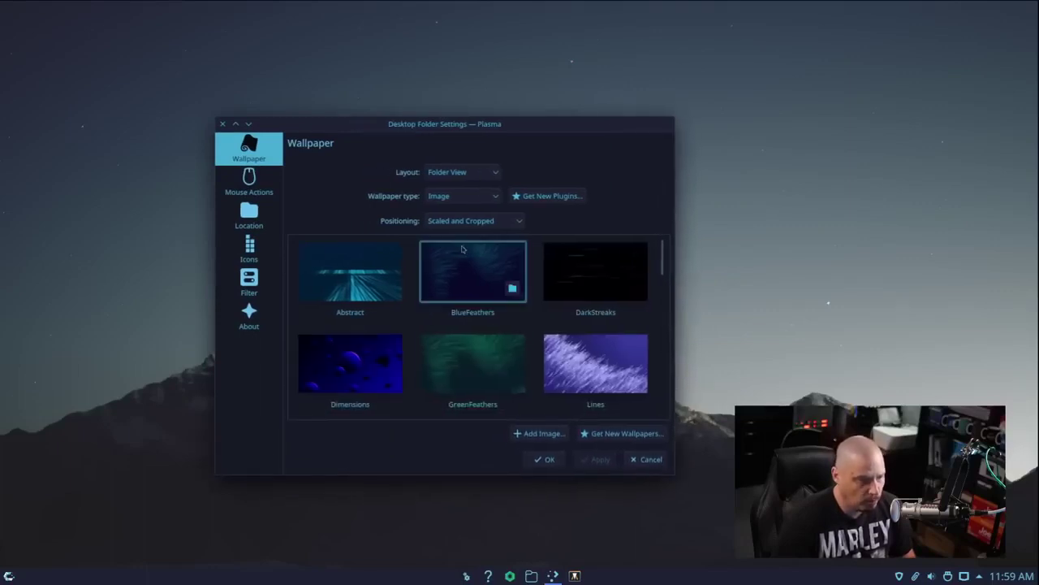
{"action": "left_click", "coordinate": [357, 293]}
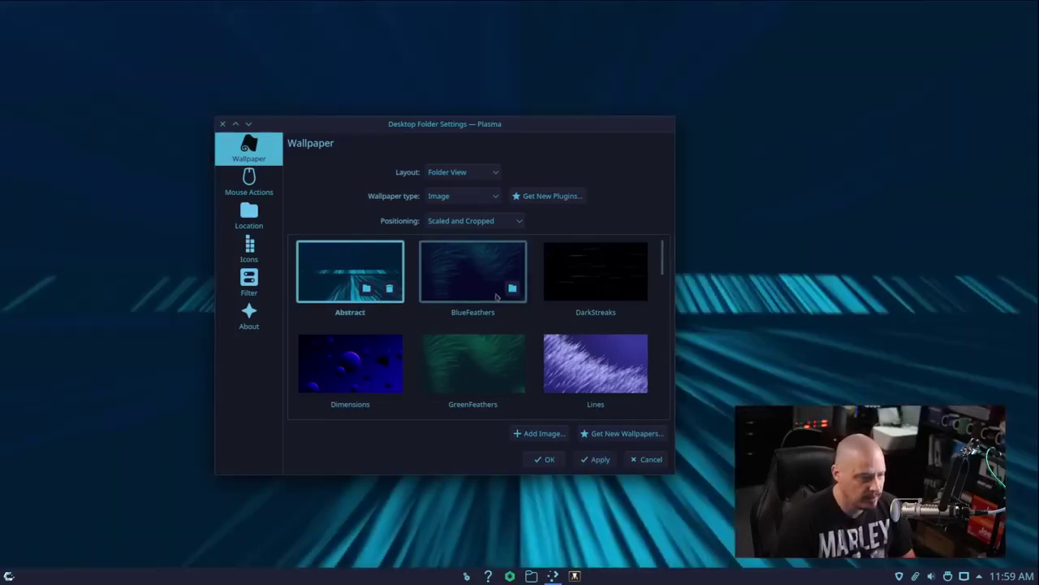
{"action": "left_click", "coordinate": [497, 295]}
{"action": "left_click", "coordinate": [596, 276]}
{"action": "left_click_drag", "start_coordinate": [513, 124], "coordinate": [354, 68]}
{"action": "left_click", "coordinate": [194, 308]}
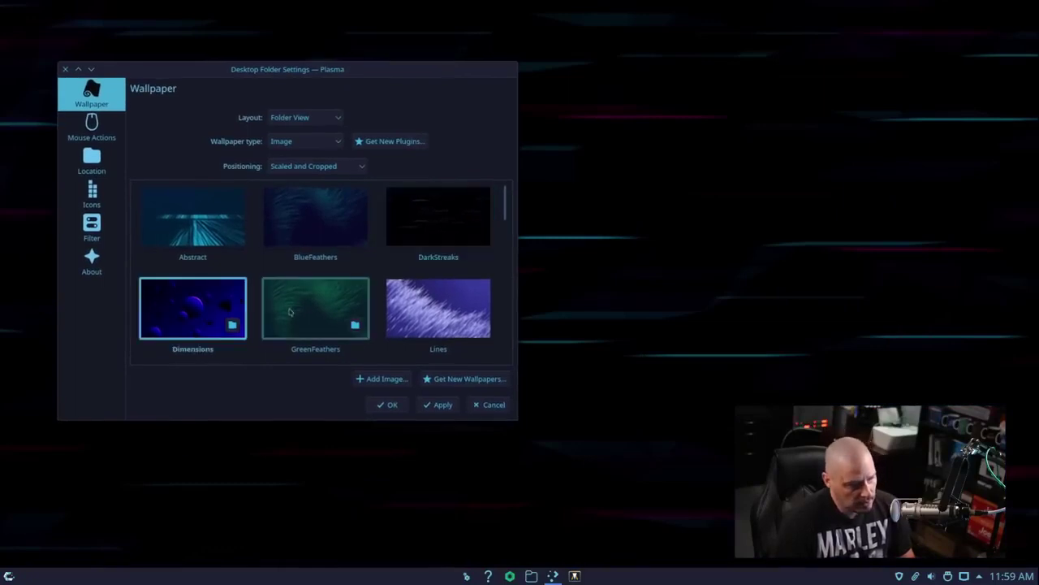
{"action": "left_click", "coordinate": [316, 317]}
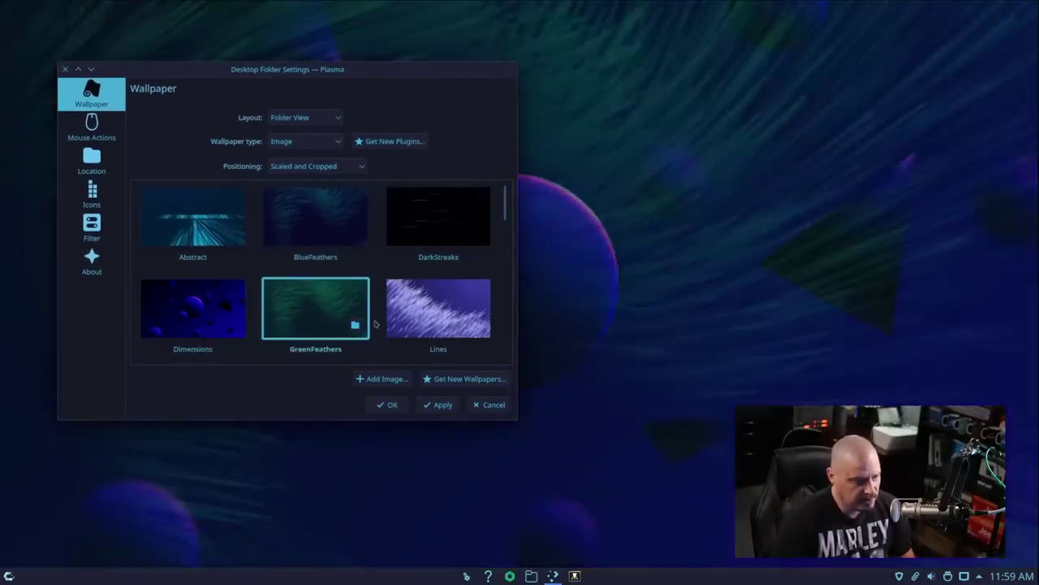
Scroll further and try the Metal, PinkLady and splash wallpapers
{"action": "scroll", "coordinate": [354, 319], "scroll_direction": "down", "scroll_amount": 3}
{"action": "left_click", "coordinate": [344, 282]}
{"action": "scroll", "coordinate": [333, 260], "scroll_direction": "down", "scroll_amount": 1}
{"action": "scroll", "coordinate": [438, 236], "scroll_direction": "down", "scroll_amount": 2}
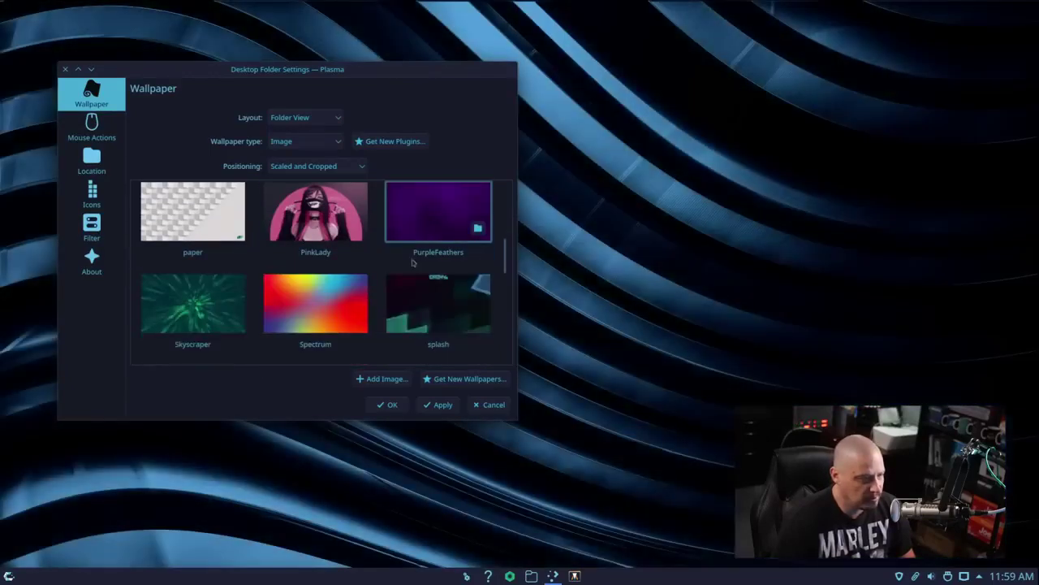
{"action": "left_click", "coordinate": [319, 215]}
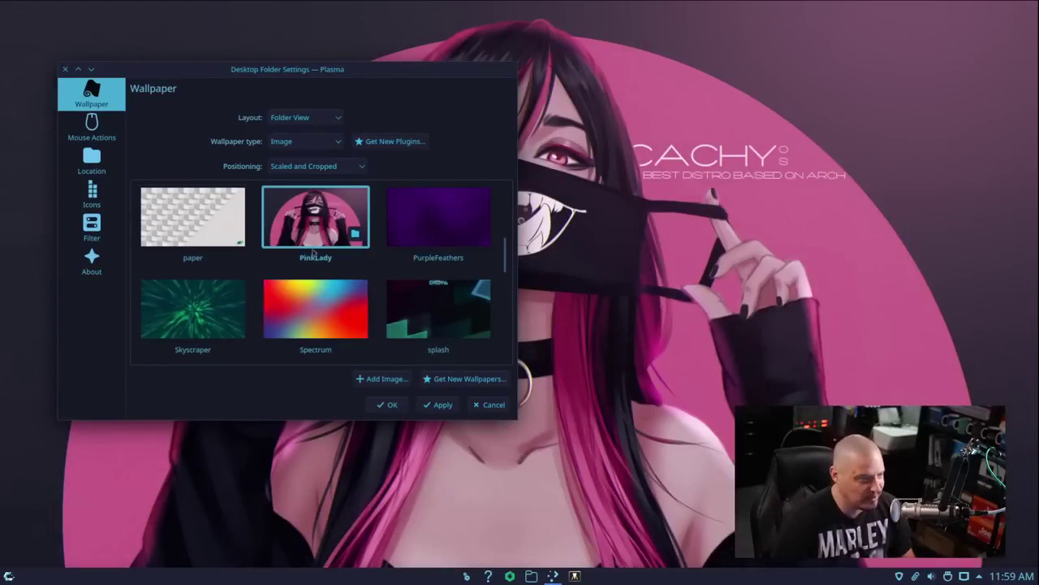
{"action": "scroll", "coordinate": [350, 264], "scroll_direction": "down", "scroll_amount": 1}
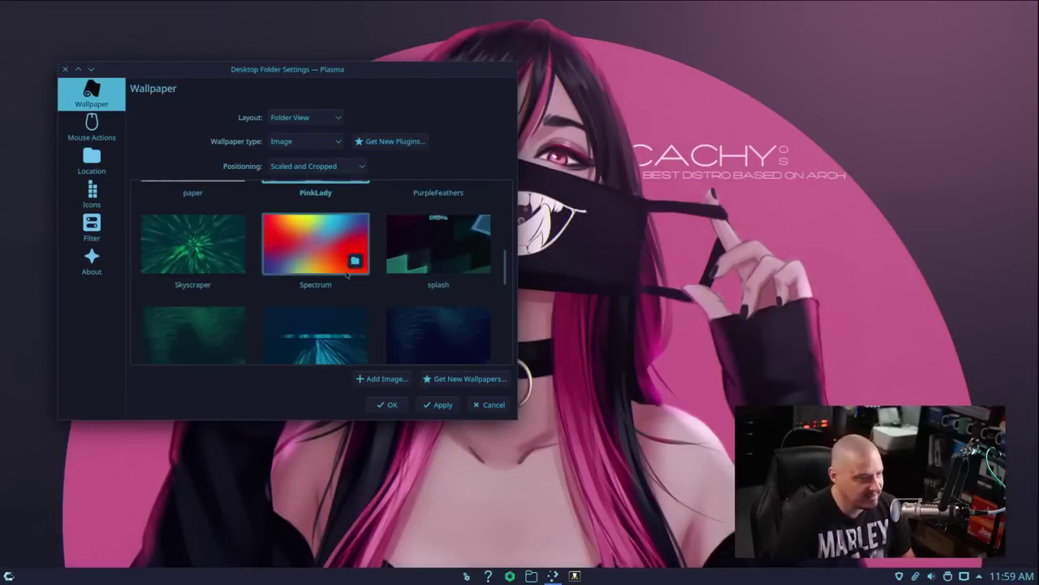
{"action": "left_click", "coordinate": [402, 268]}
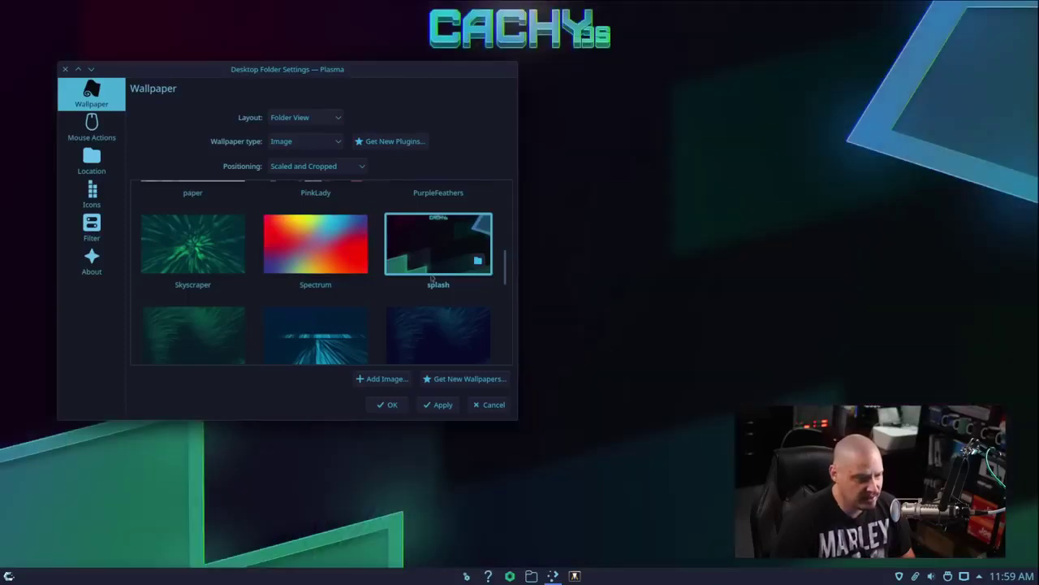
Scroll to the bottom of the grid and choose the Spectrum wallpaper
{"action": "scroll", "coordinate": [333, 352], "scroll_direction": "down", "scroll_amount": 1}
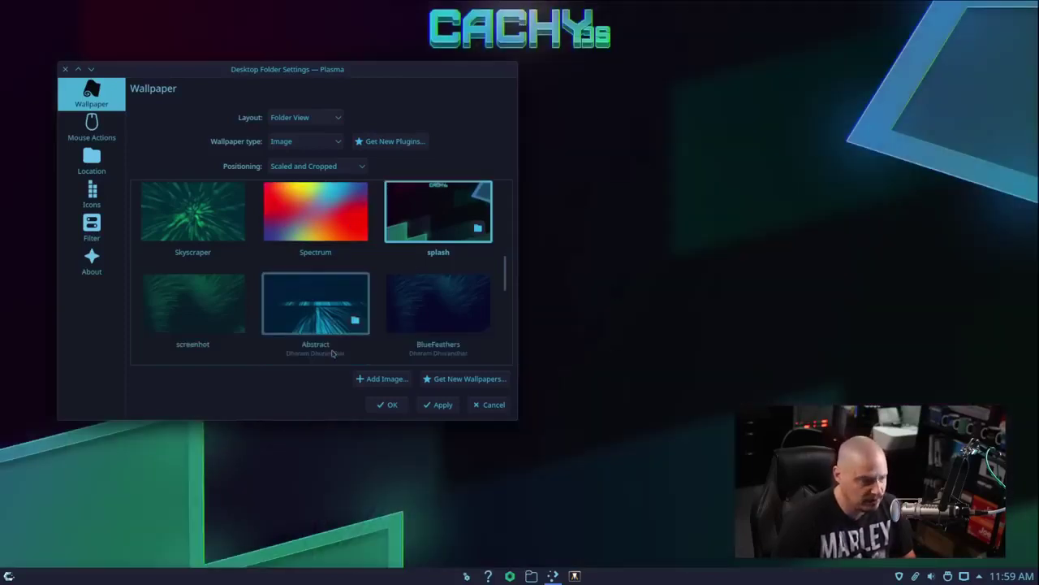
{"action": "scroll", "coordinate": [332, 352], "scroll_direction": "down", "scroll_amount": 5}
{"action": "scroll", "coordinate": [306, 313], "scroll_direction": "down", "scroll_amount": 4}
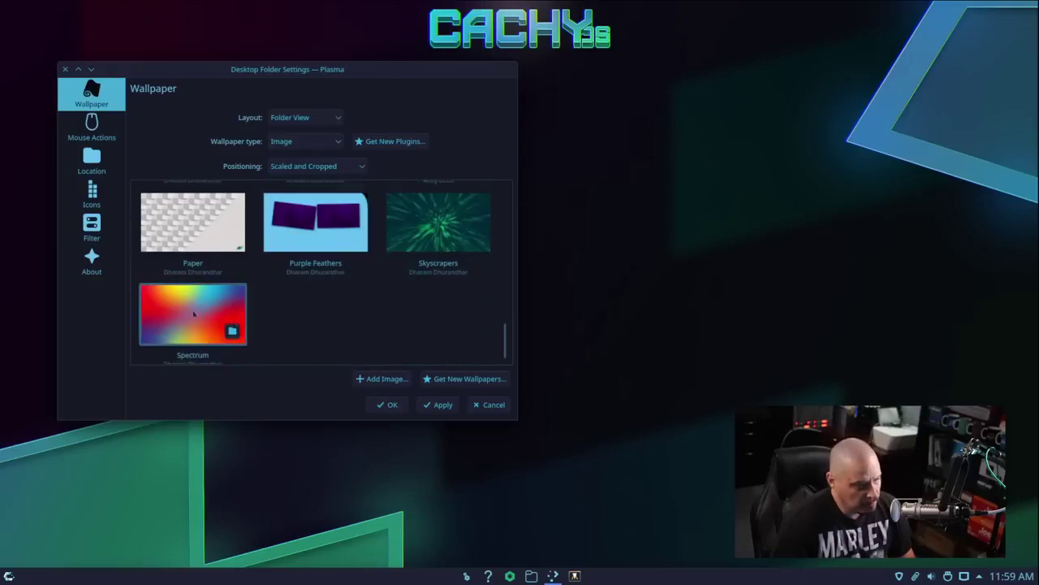
{"action": "left_click", "coordinate": [193, 313]}
{"action": "scroll", "coordinate": [353, 317], "scroll_direction": "up", "scroll_amount": 5}
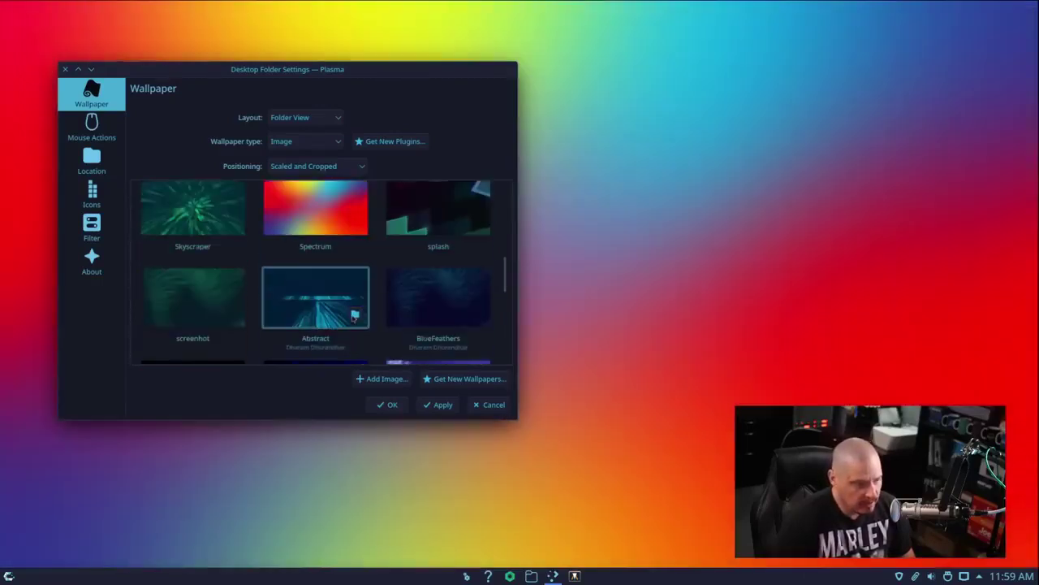
{"action": "scroll", "coordinate": [353, 319], "scroll_direction": "up", "scroll_amount": 10}
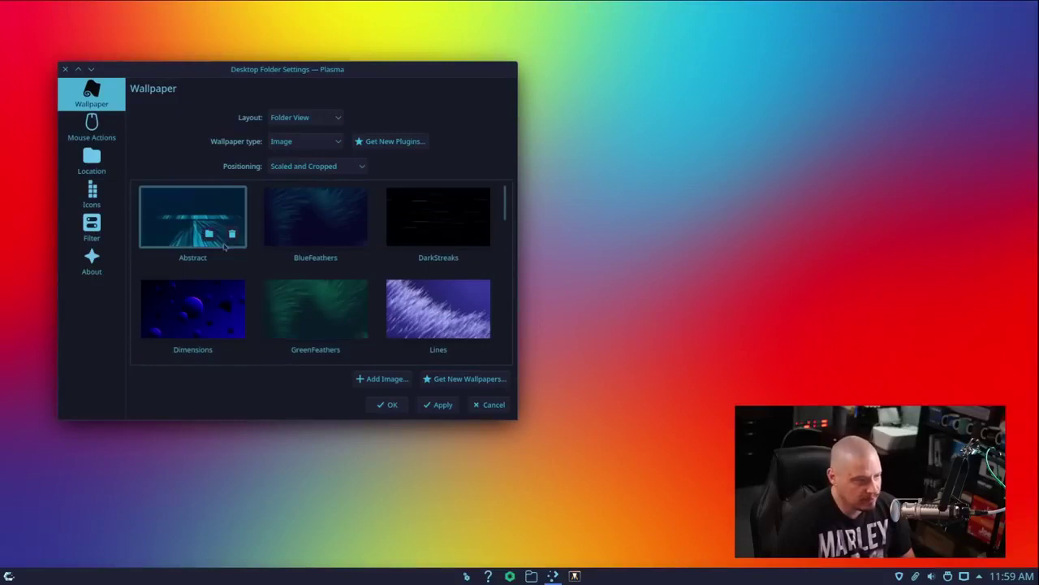
Open and close the Abstract wallpaper's folder, then apply Abstract to the desktop
{"action": "left_click", "coordinate": [229, 242]}
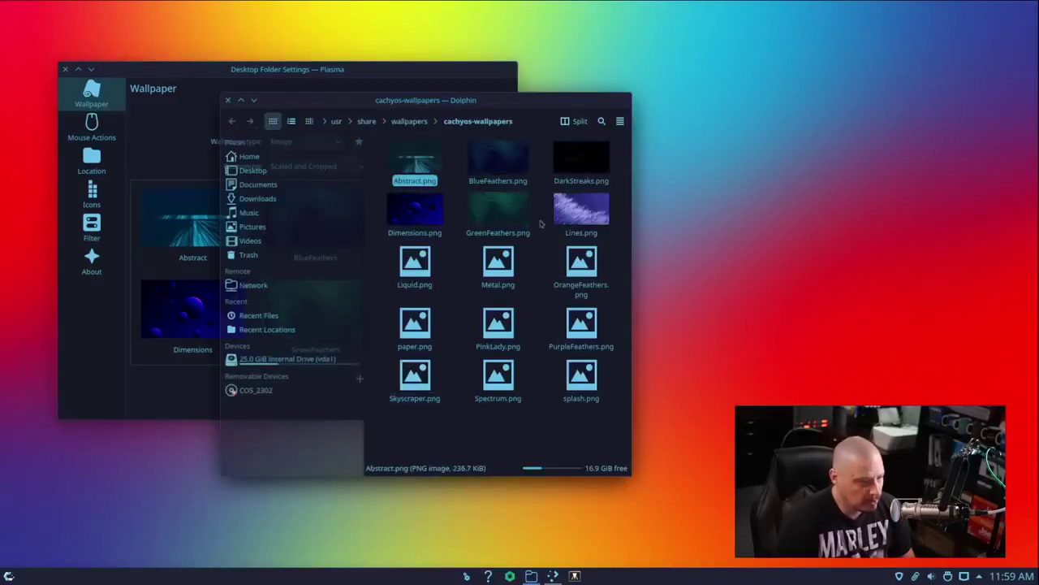
{"action": "key", "text": "ctrl+q"}
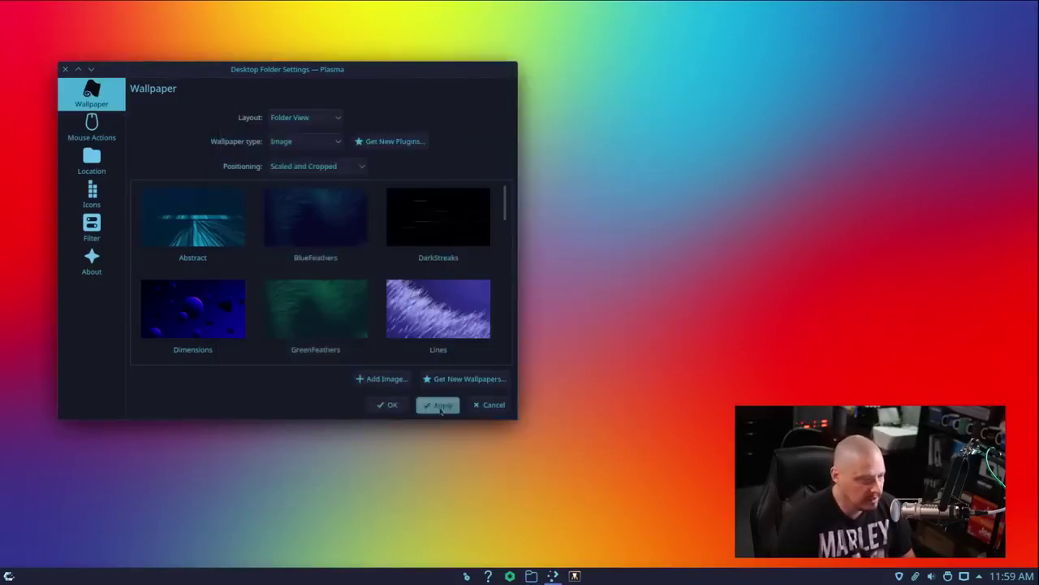
{"action": "left_click", "coordinate": [196, 254]}
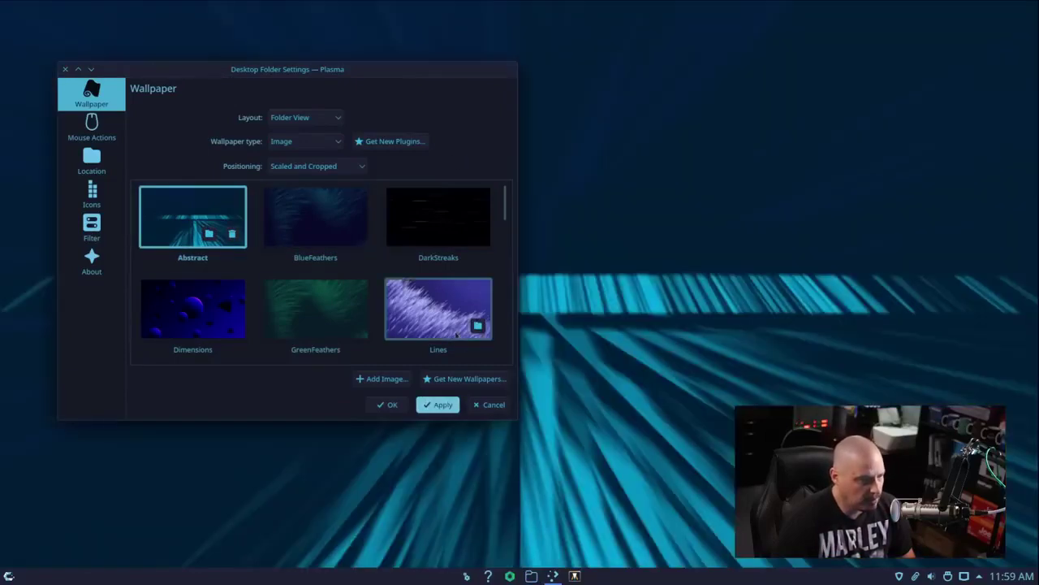
Select Lines, apply it, and close the Desktop Folder Settings dialog
{"action": "left_click", "coordinate": [468, 353]}
{"action": "left_click", "coordinate": [443, 403]}
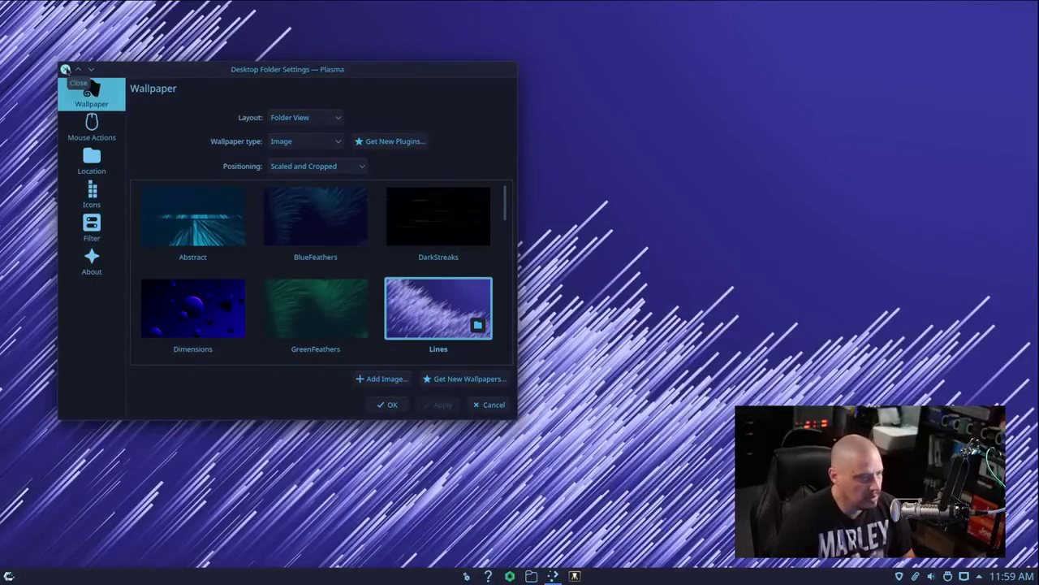
{"action": "left_click", "coordinate": [66, 70]}
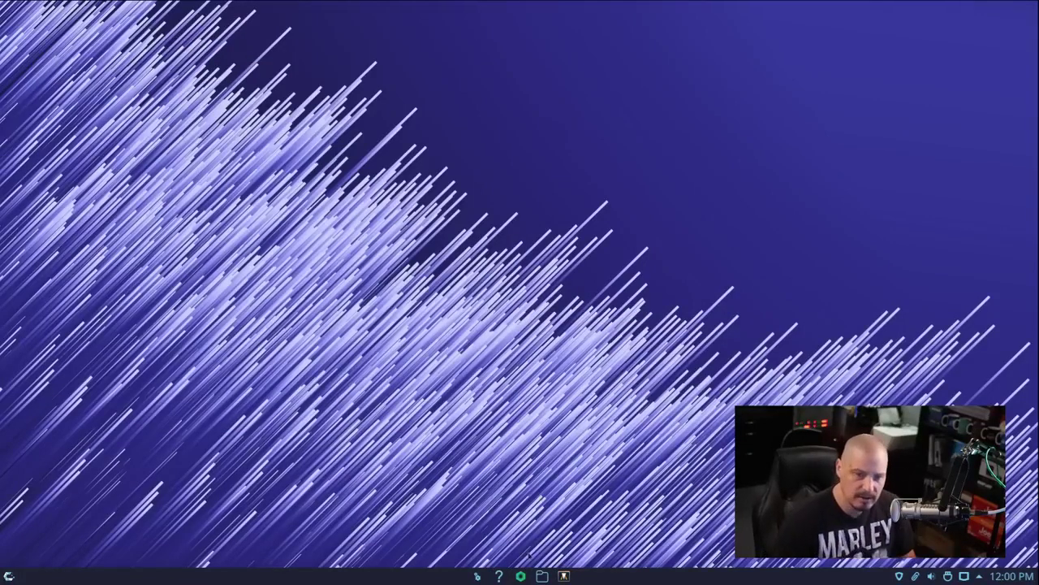
Launch Alacritty from the taskbar, maximize it, and enlarge the text
{"action": "left_click", "coordinate": [564, 576]}
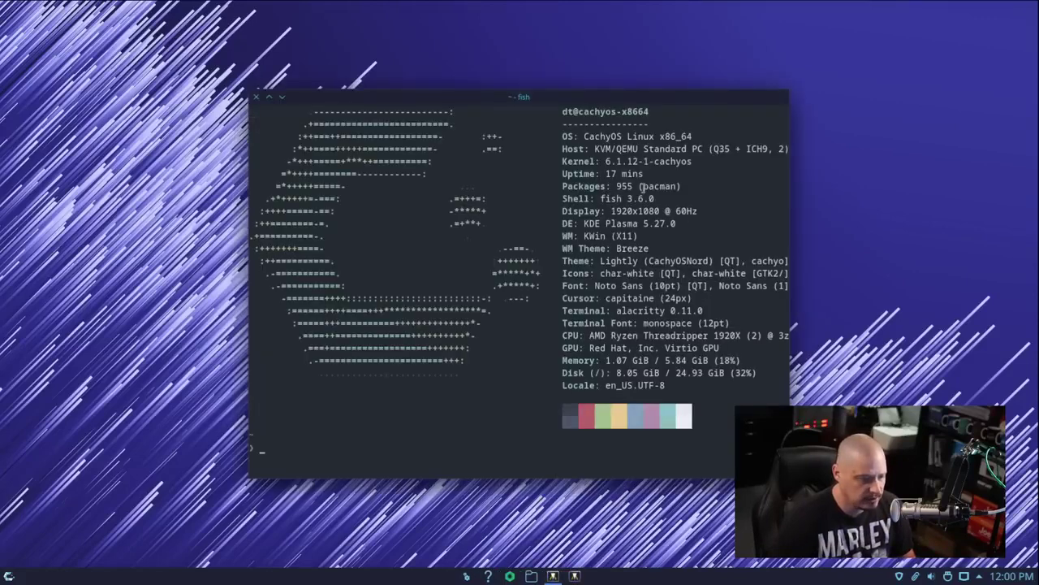
{"action": "double_click", "coordinate": [470, 101]}
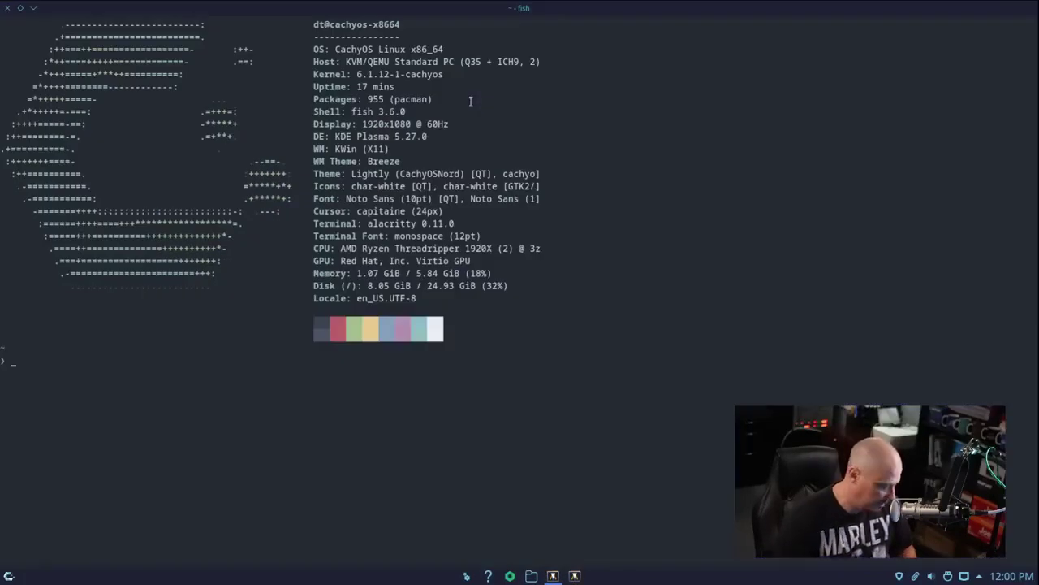
{"action": "key", "text": "ctrl+equal"}
{"action": "key", "text": "ctrl+equal"}
{"action": "key", "text": "ctrl+equal"}
{"action": "key", "text": "ctrl+equal"}
{"action": "key", "text": "ctrl+equal"}
{"action": "key", "text": "ctrl+equal"}
Clear the screen and run uname -r, showing kernel 6.1.12-1-cachyos
{"action": "type", "text": "clear"}
{"action": "key", "text": "Return"}
{"action": "type", "text": "uname -r"}
{"action": "key", "text": "Return"}
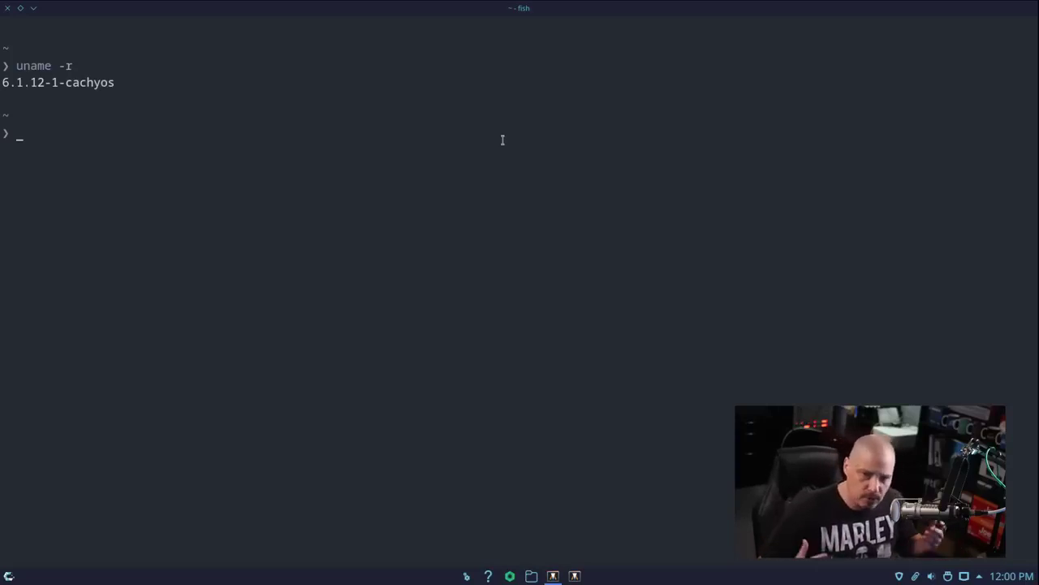
Run pacman -Qq, then rerun it piped into wc -l to count 955 packages
{"action": "type", "text": "pacman"}
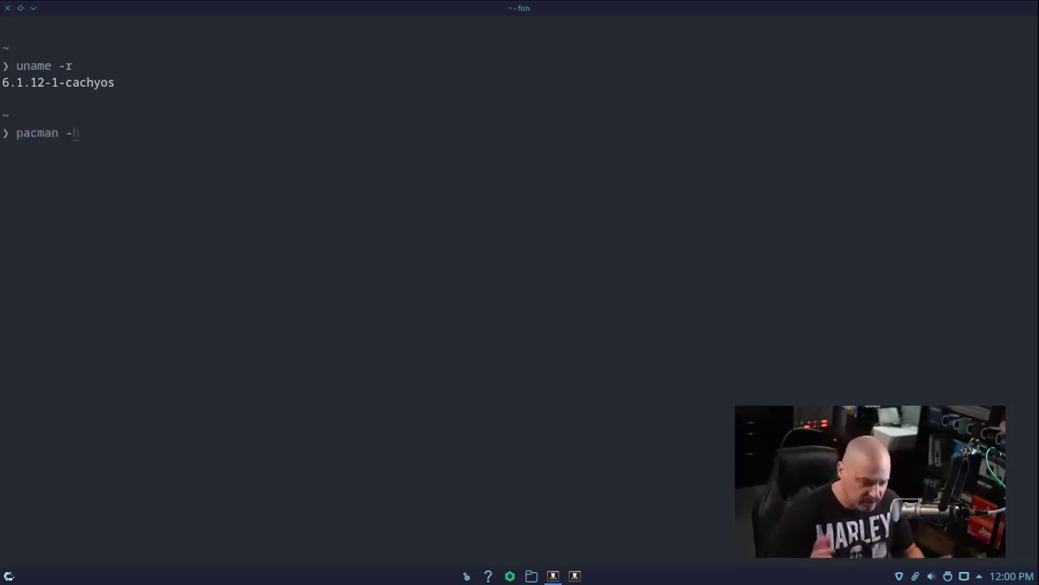
{"action": "type", "text": " -Q"}
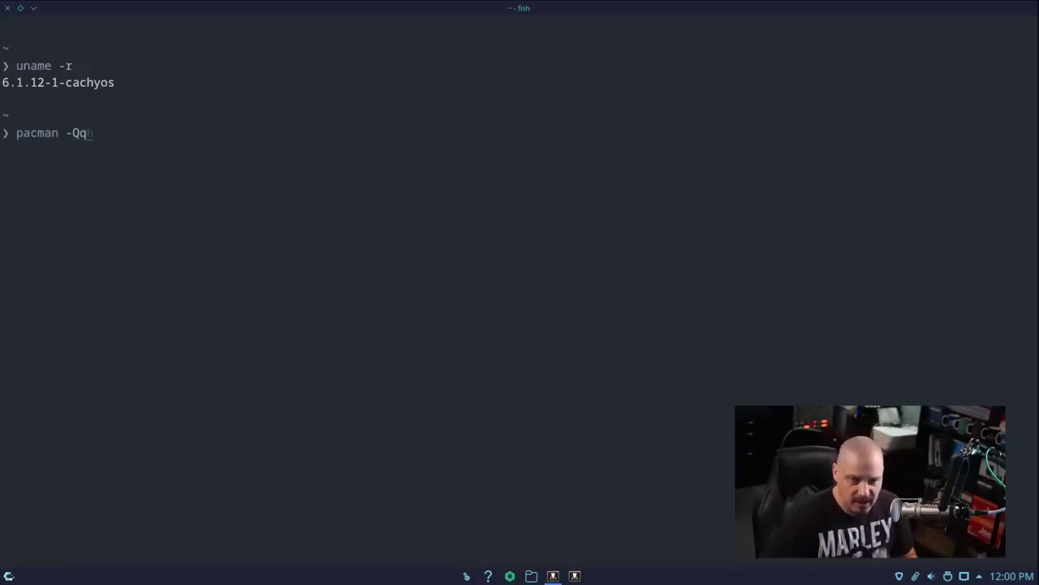
{"action": "type", "text": "q"}
{"action": "key", "text": "Return"}
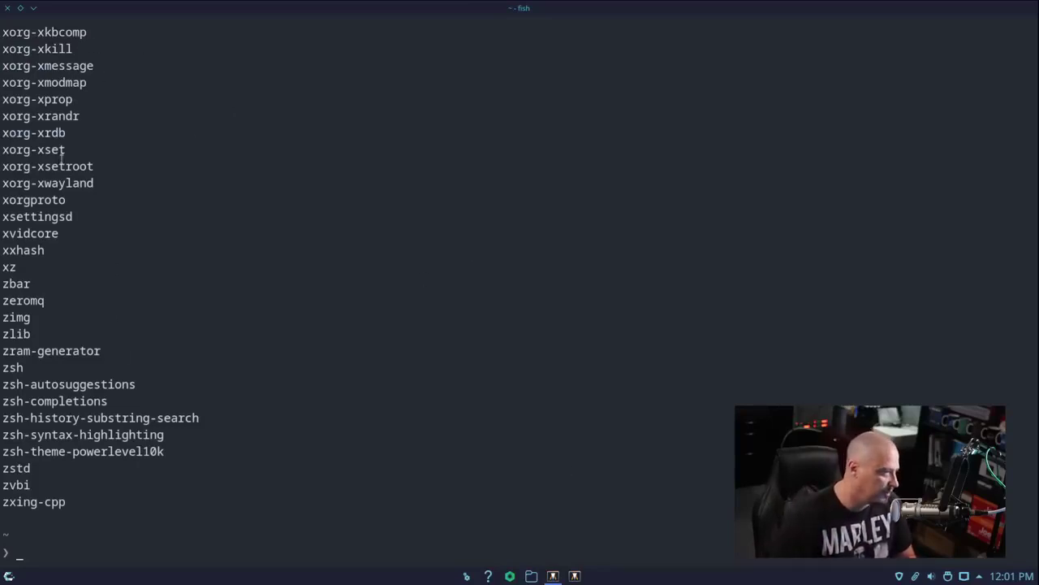
{"action": "key", "text": "Up"}
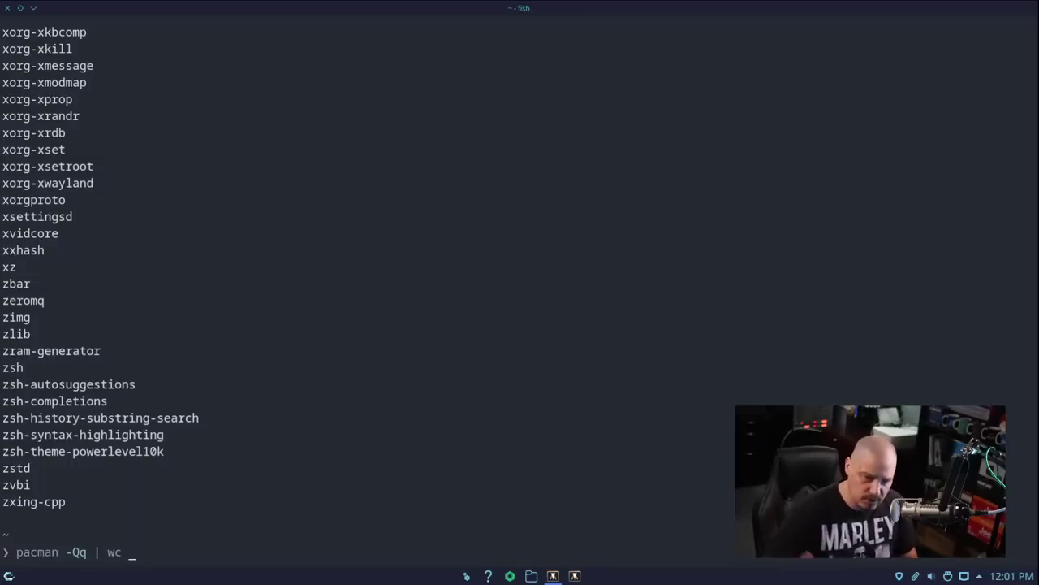
{"action": "type", "text": "| wc -l"}
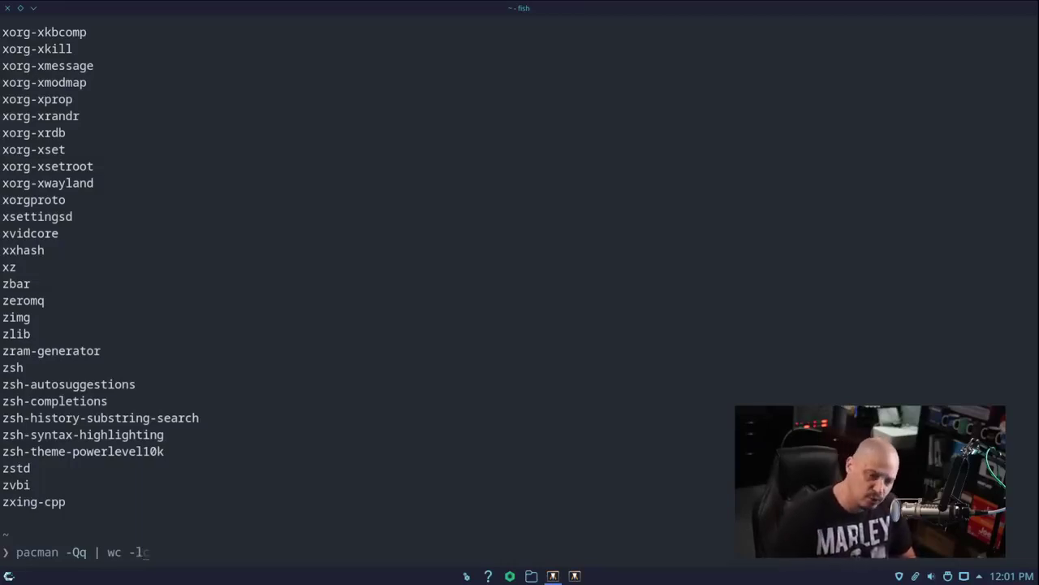
{"action": "key", "text": "Return"}
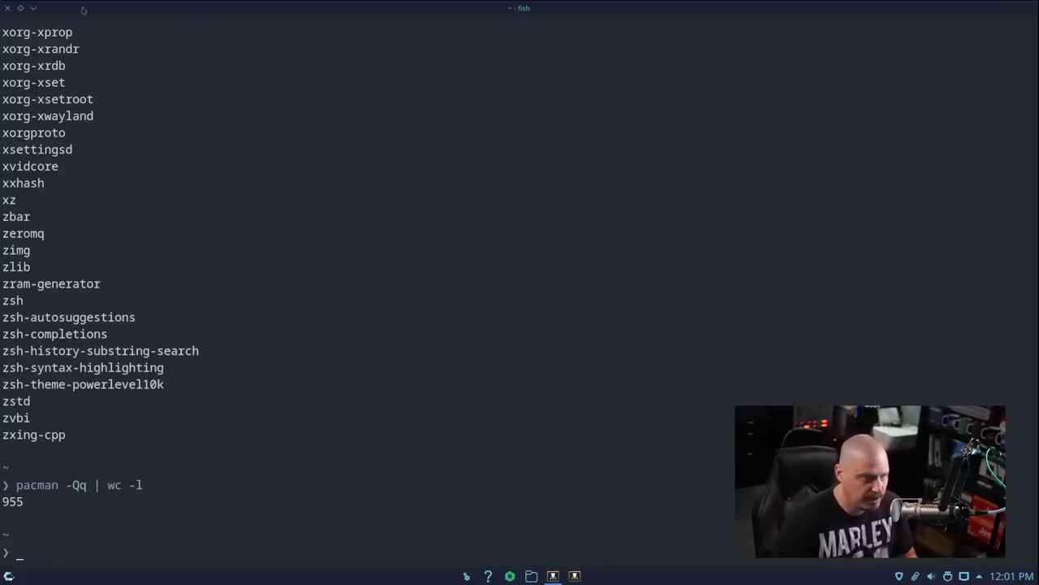
Restore and close Alacritty, then browse the launcher's Multimedia category before dismissing it
{"action": "left_click", "coordinate": [20, 7]}
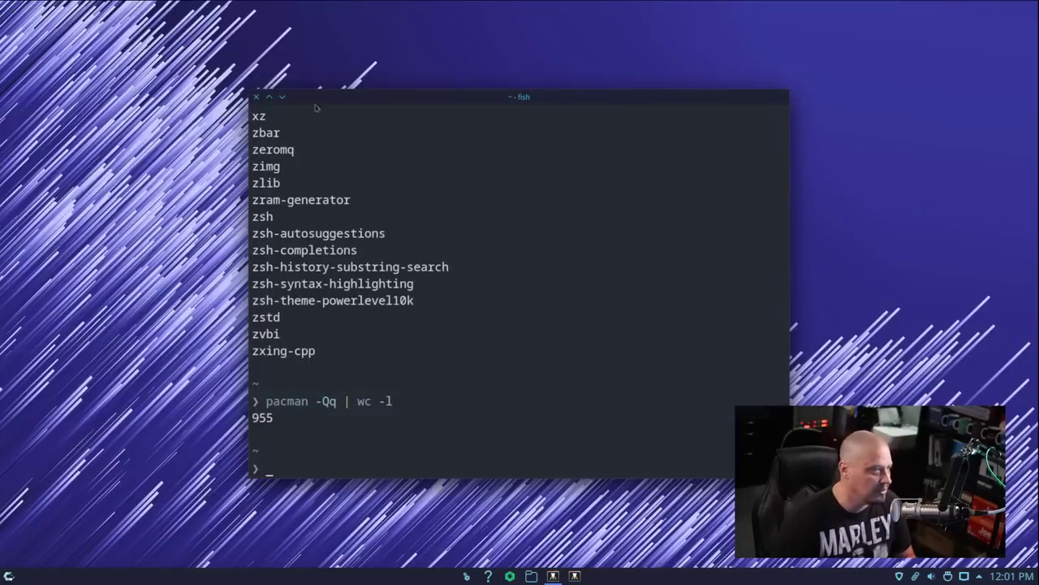
{"action": "double_click", "coordinate": [256, 97]}
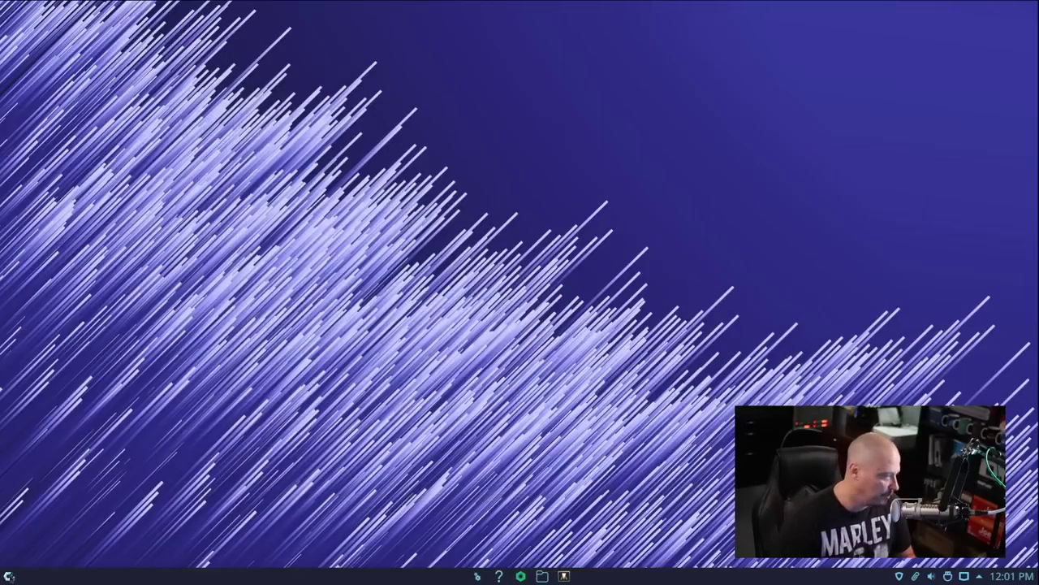
{"action": "left_click", "coordinate": [9, 575]}
{"action": "mouse_move", "coordinate": [47, 423]}
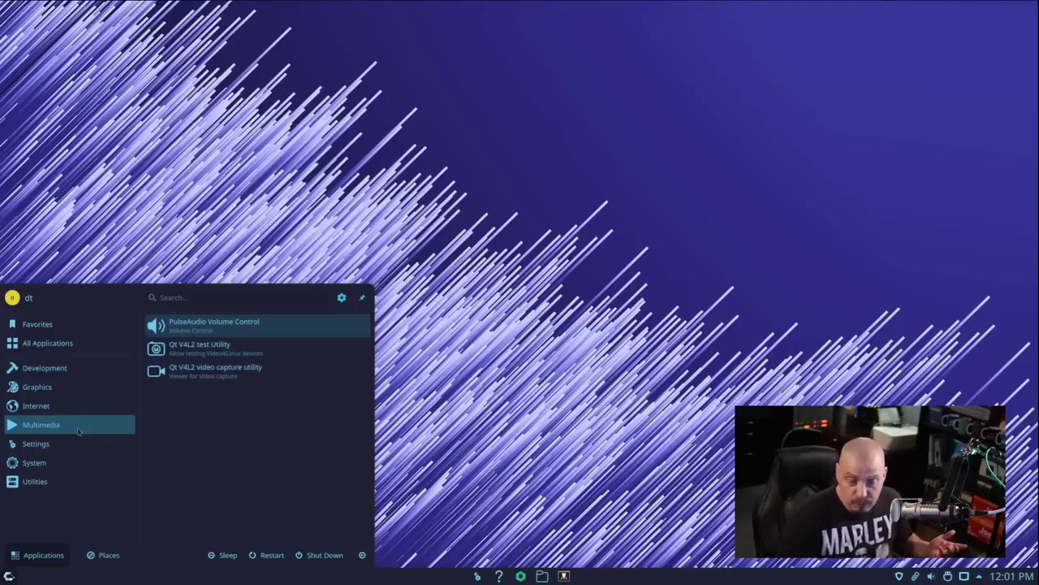
{"action": "mouse_move", "coordinate": [23, 443]}
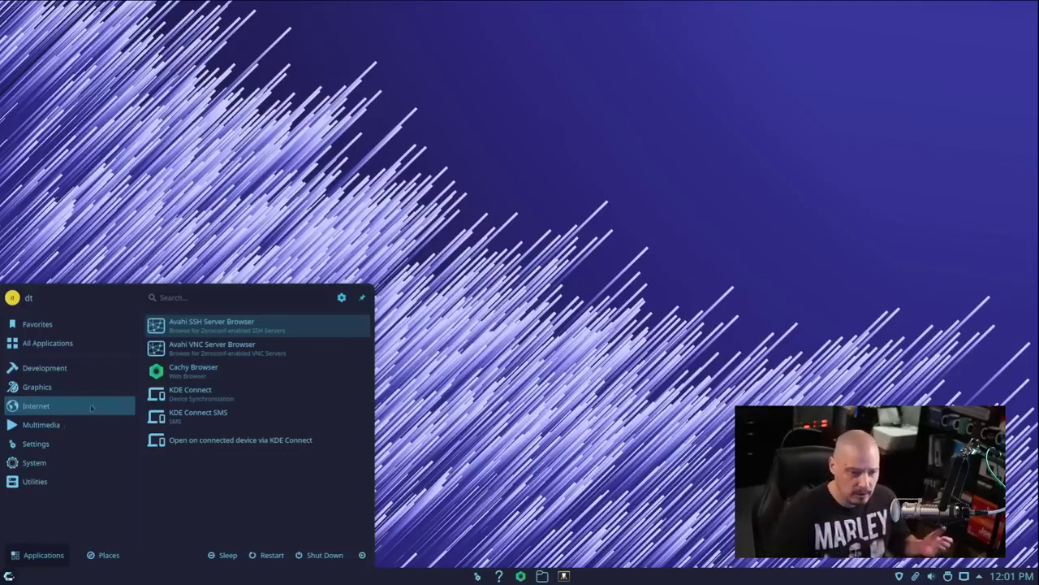
{"action": "left_click", "coordinate": [49, 425]}
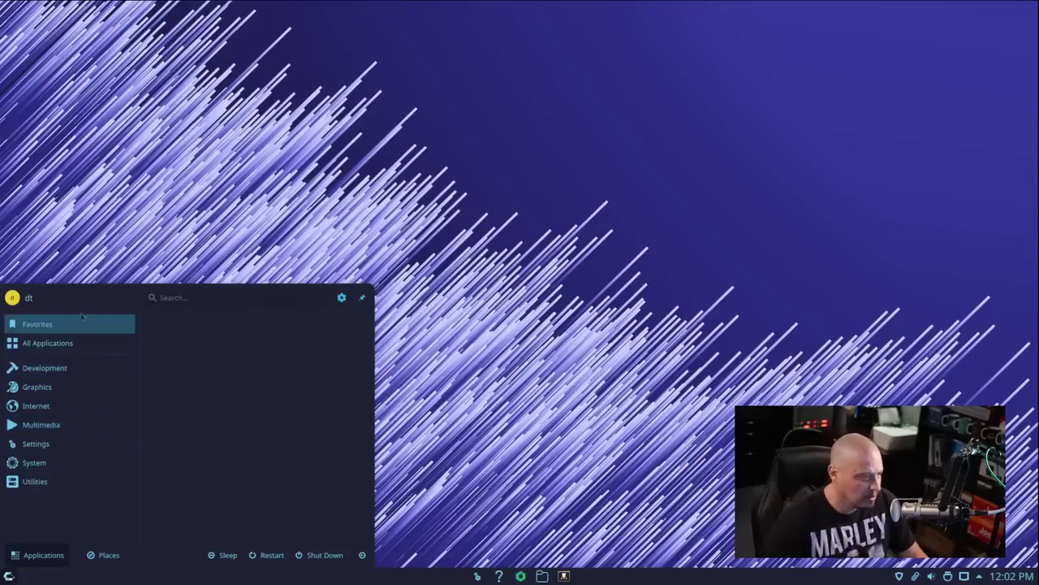
{"action": "left_click", "coordinate": [364, 200]}
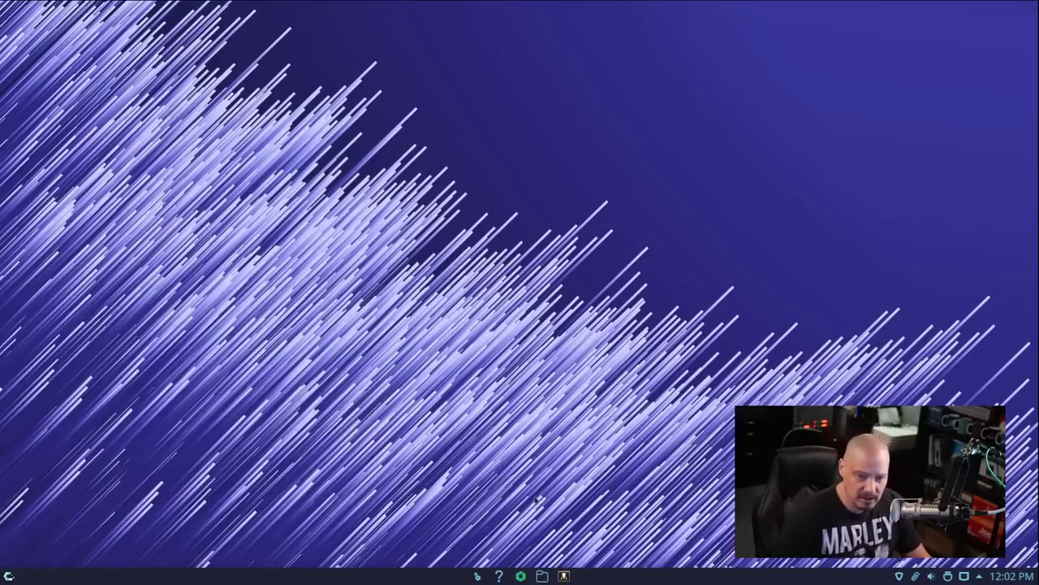